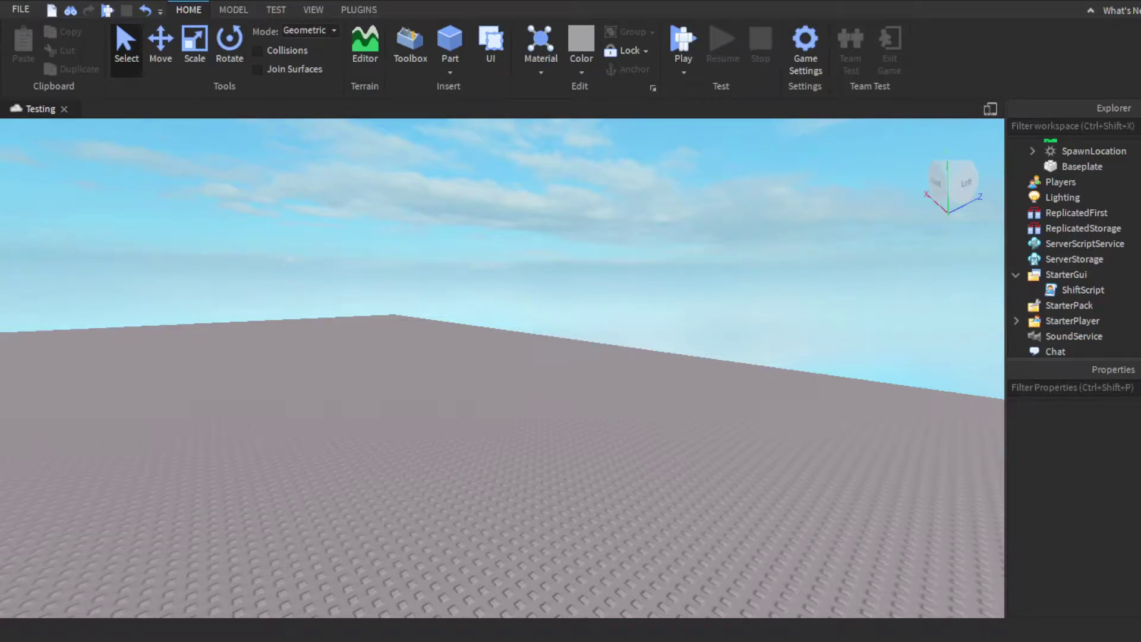
pyautogui.moveTo(1001, 401); pyautogui.dragTo(855, 367, button='right')
pyautogui.scroll(-5, 855, 367)
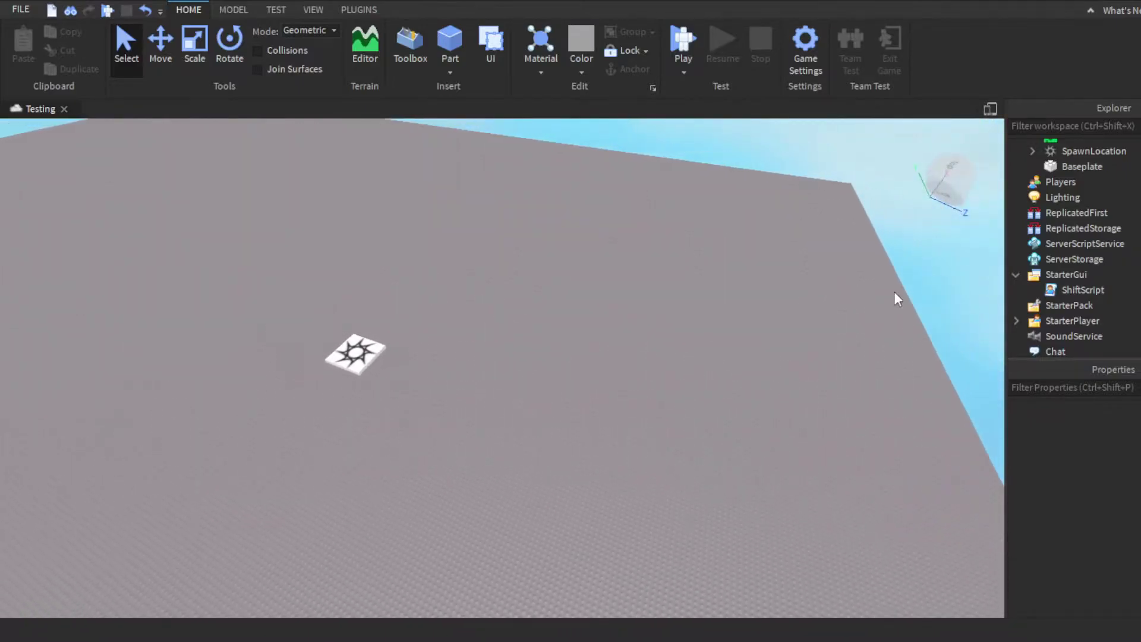
pyautogui.scroll(-2, 895, 292)
pyautogui.scroll(1, 1115, 253)
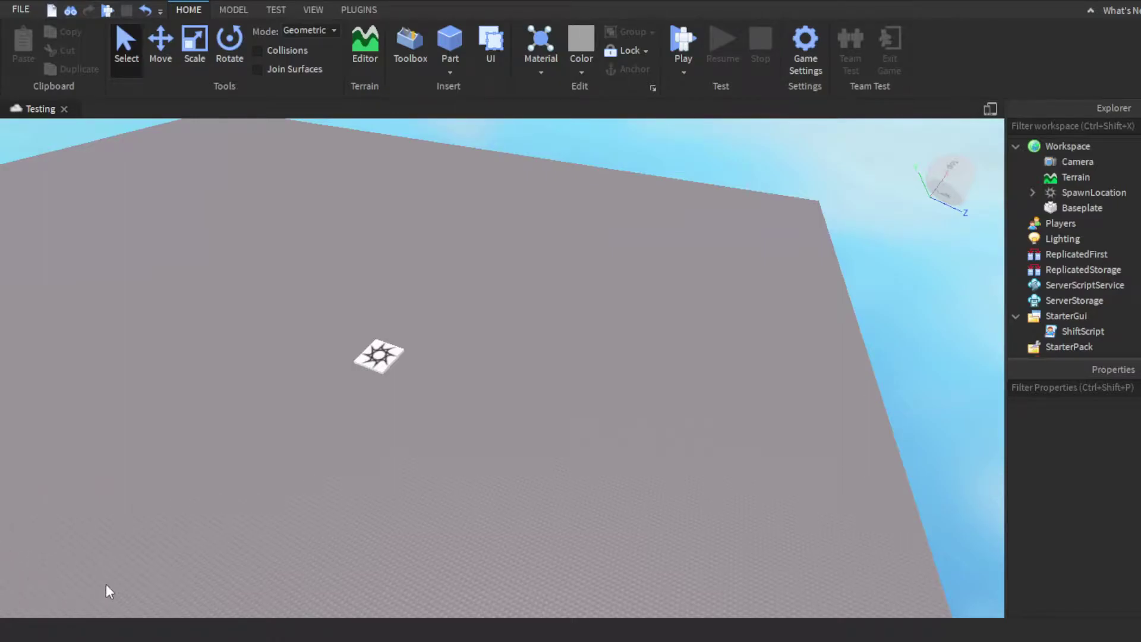
pyautogui.press('w')
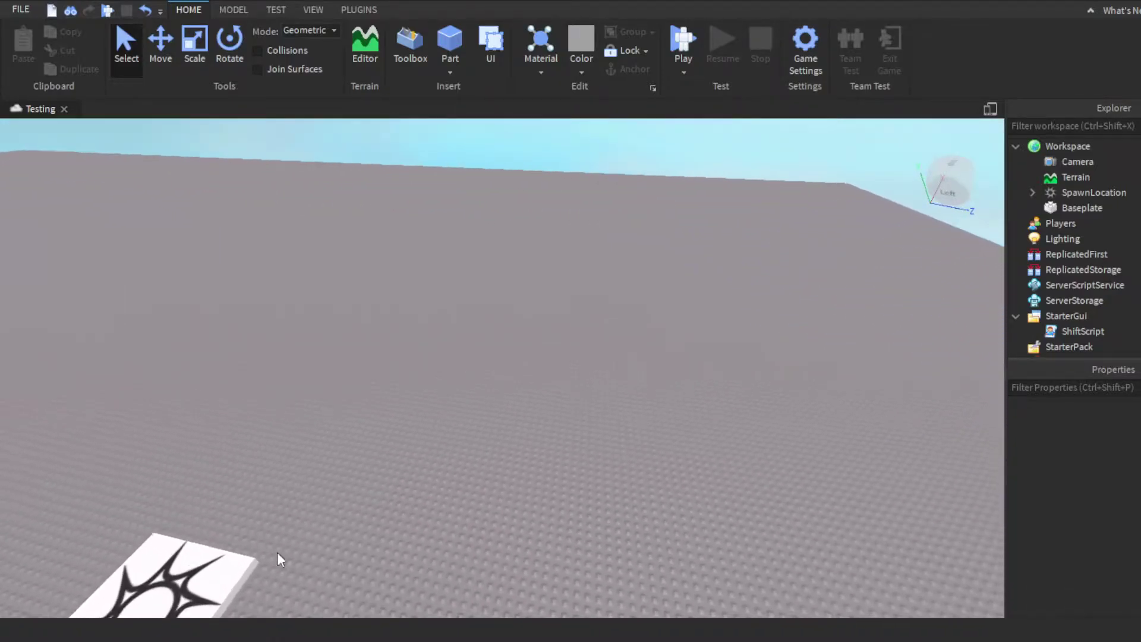
pyautogui.press('w')
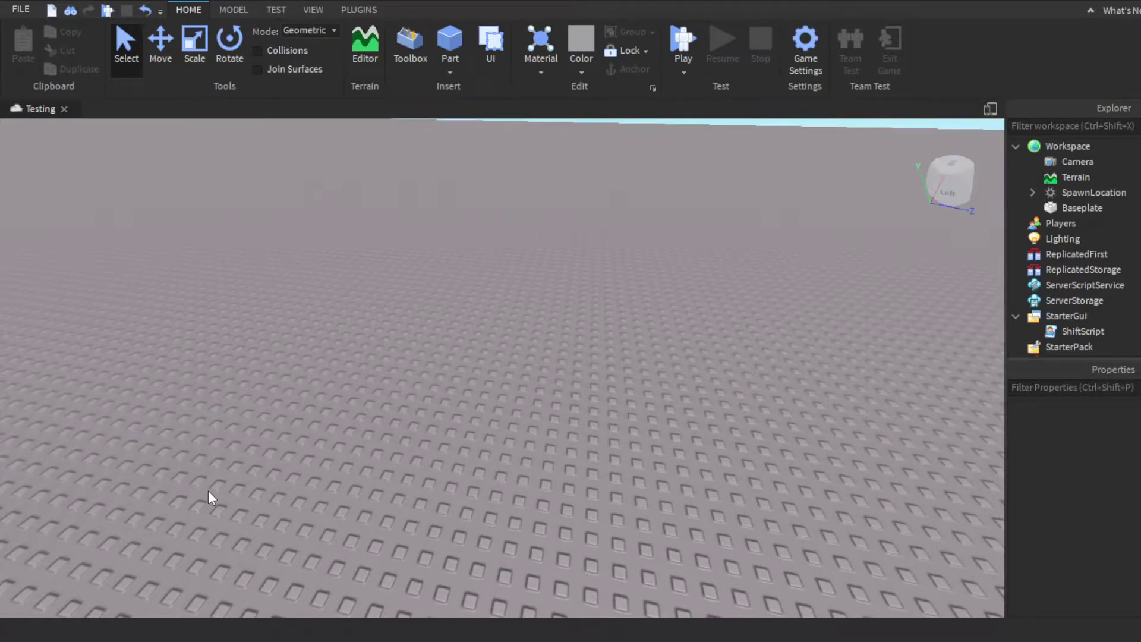
pyautogui.moveTo(649, 400); pyautogui.dragTo(642, 407, button='right')
pyautogui.press('s')
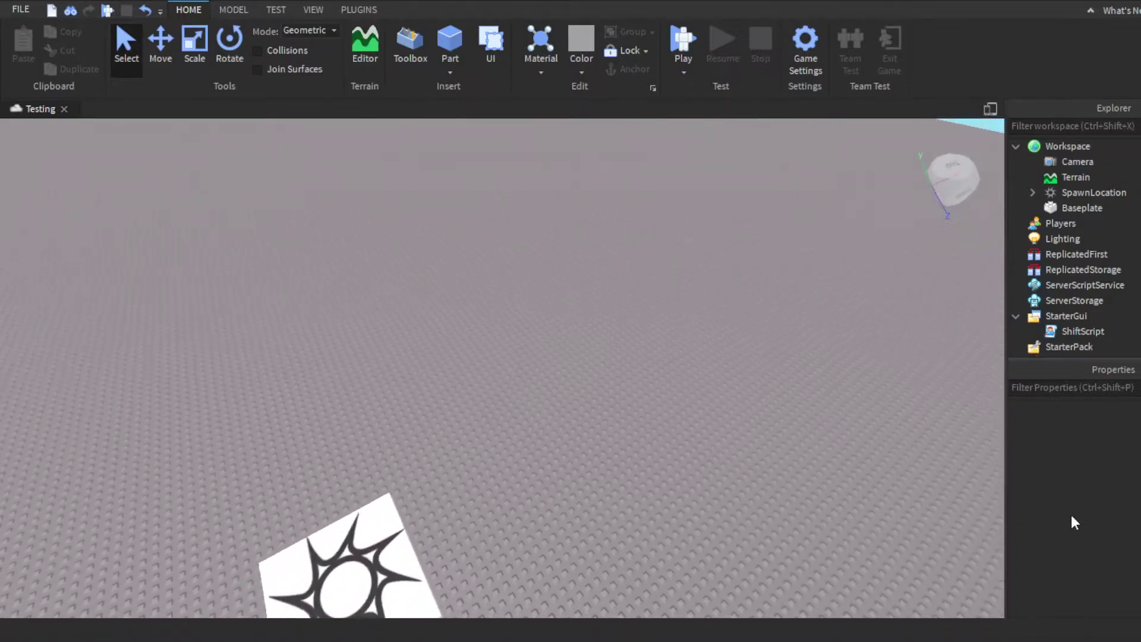
pyautogui.press('s')
pyautogui.moveTo(1071, 522); pyautogui.dragTo(1034, 502, button='right')
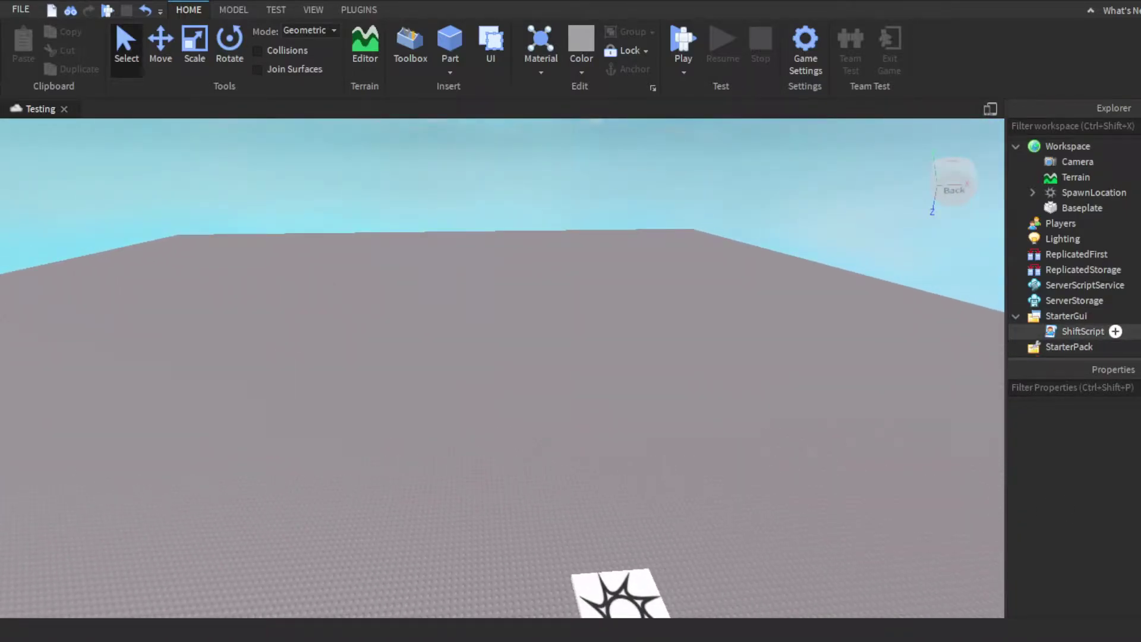
pyautogui.moveTo(1098, 393); pyautogui.dragTo(1114, 410, button='right')
pyautogui.click(1068, 346)
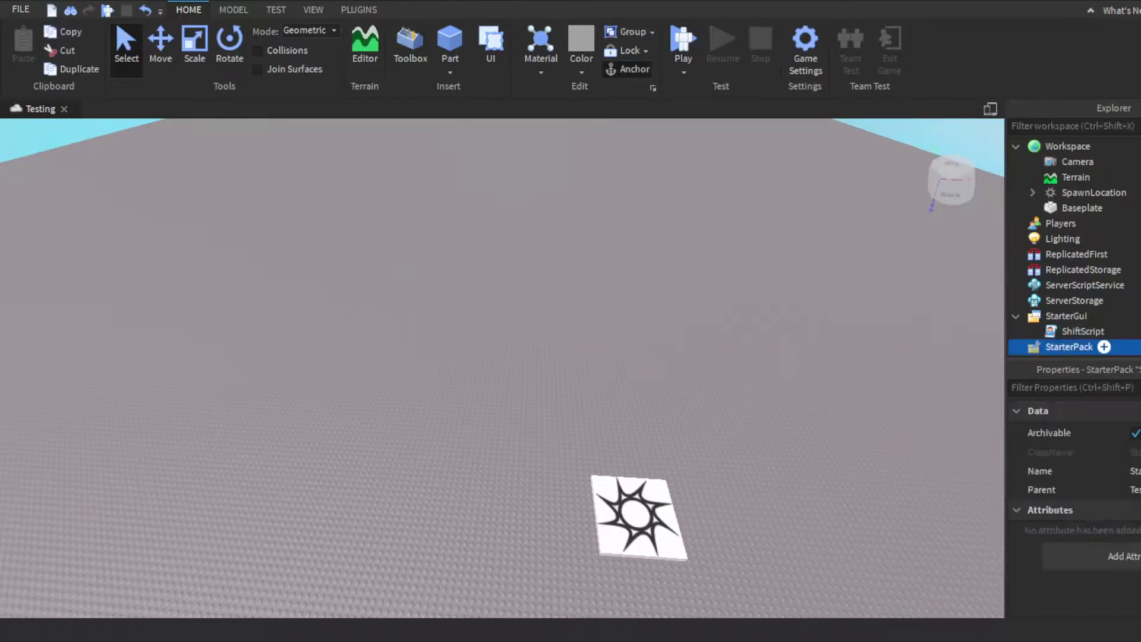
pyautogui.scroll(-1, 1074, 250)
pyautogui.click(962, 345)
pyautogui.moveTo(963, 344); pyautogui.dragTo(980, 366, button='right')
pyautogui.press('w')
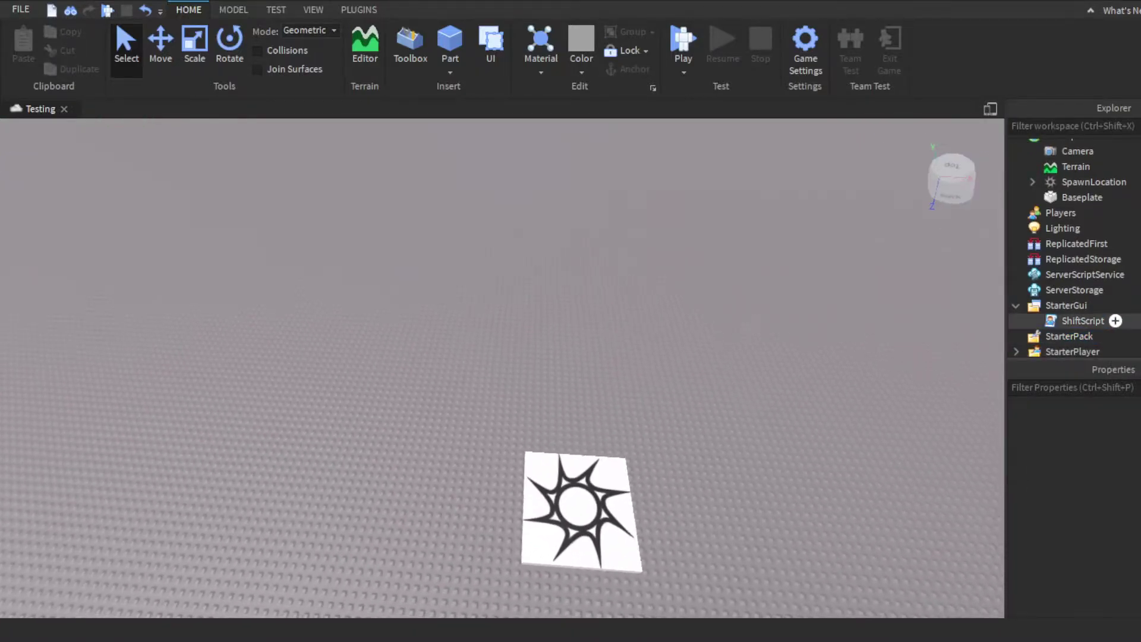
# Step: Add a ScreenGui to StarterGui and name it Open/CloseGui
pyautogui.scroll(-2, 1093, 306)
pyautogui.click(1066, 263)
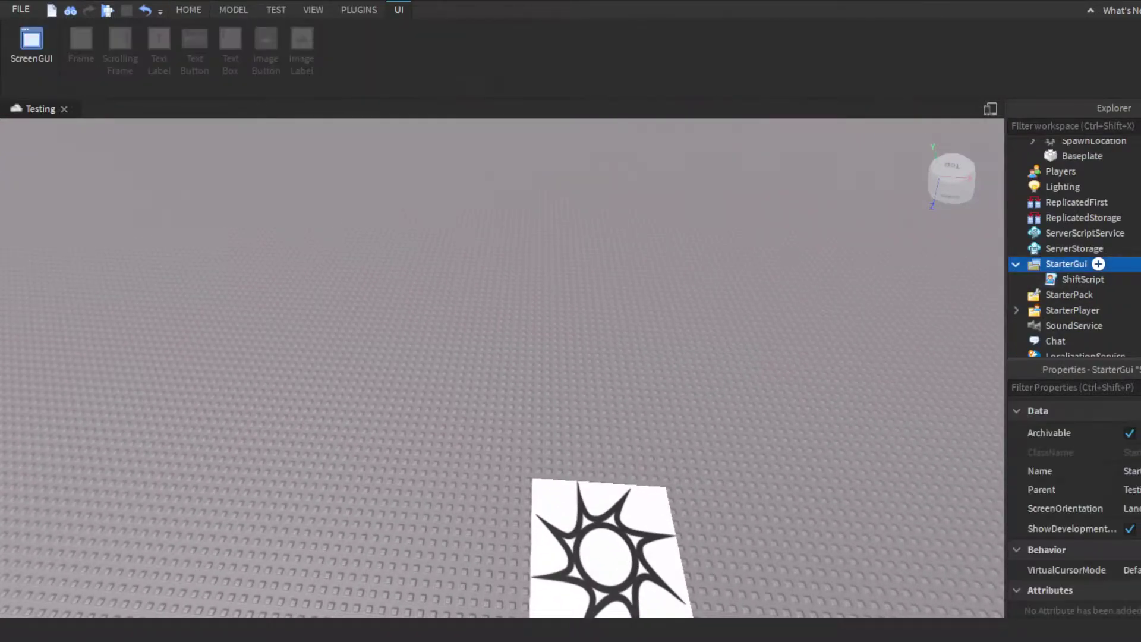
pyautogui.click(47, 66)
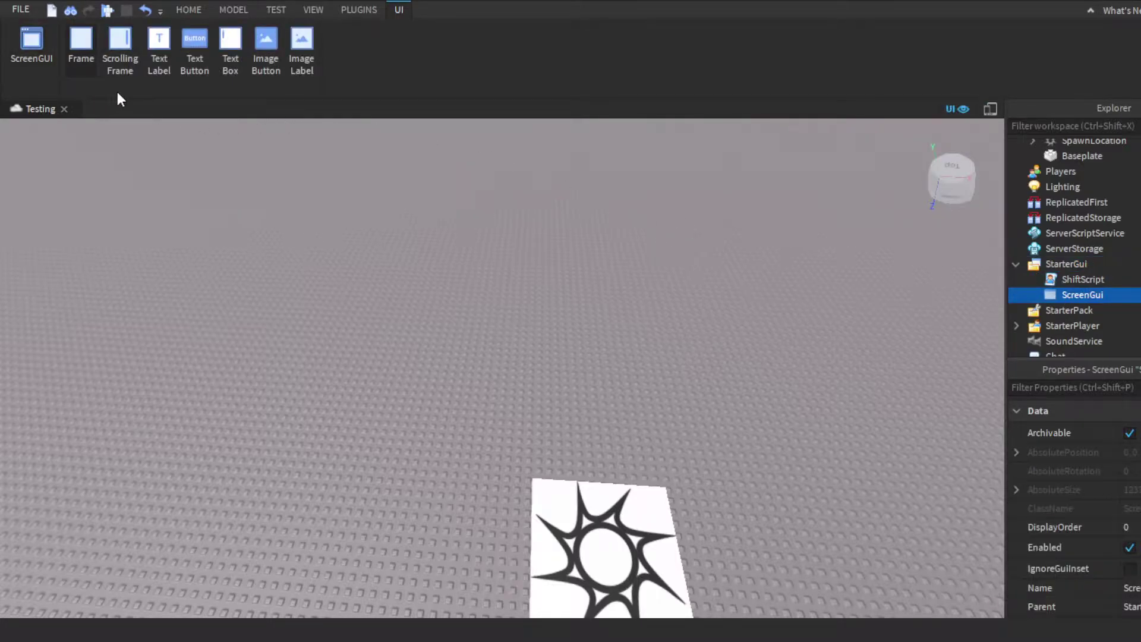
pyautogui.scroll(-2, 1093, 475)
pyautogui.click(1130, 470)
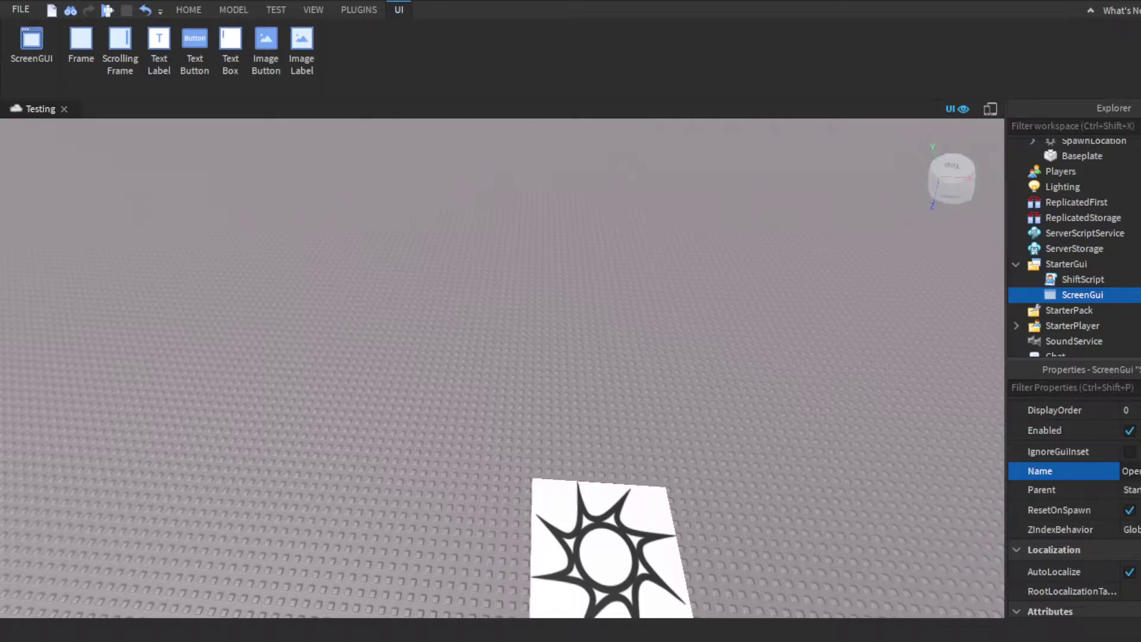
pyautogui.press('Return')
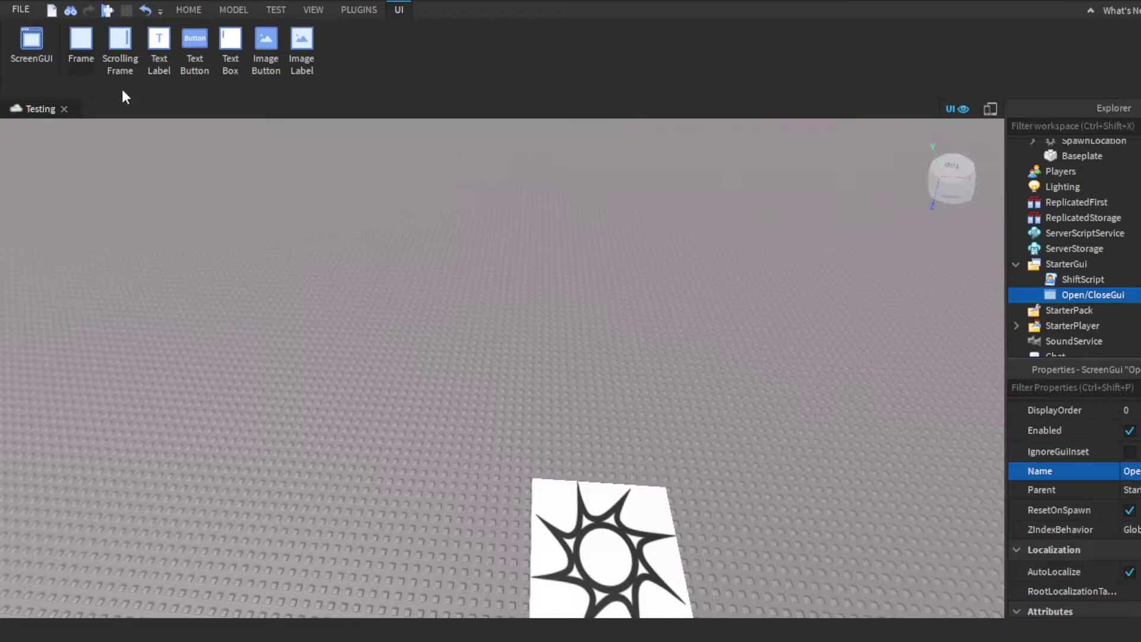
# Step: Add a Frame to Open/CloseGui and insert a LocalScript inside the frame
pyautogui.click(95, 72)
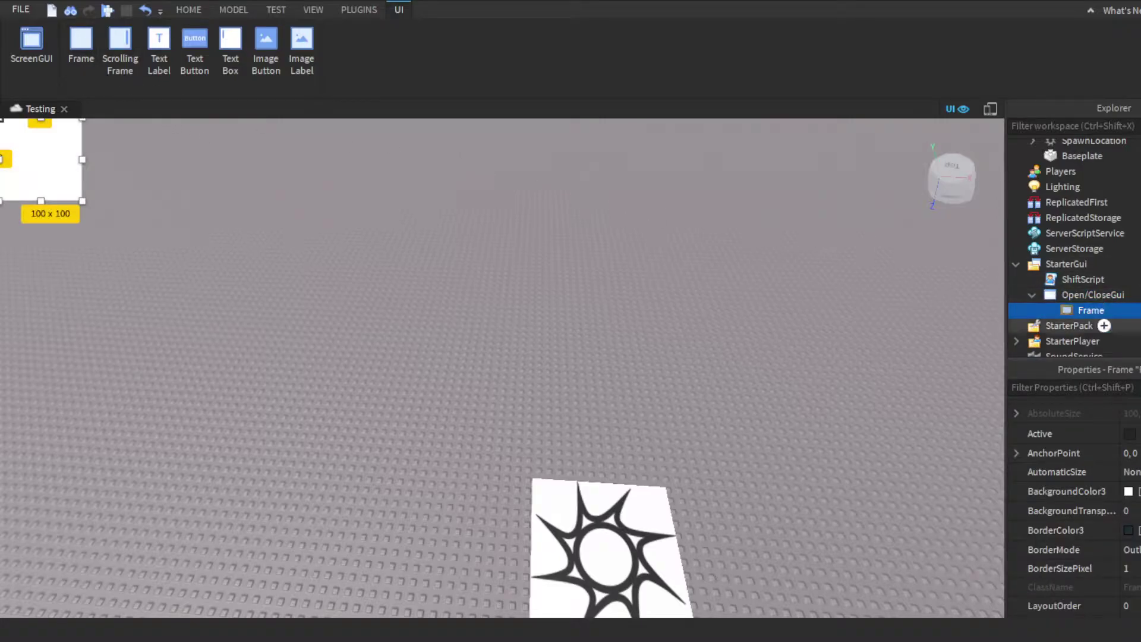
pyautogui.moveTo(1116, 310)
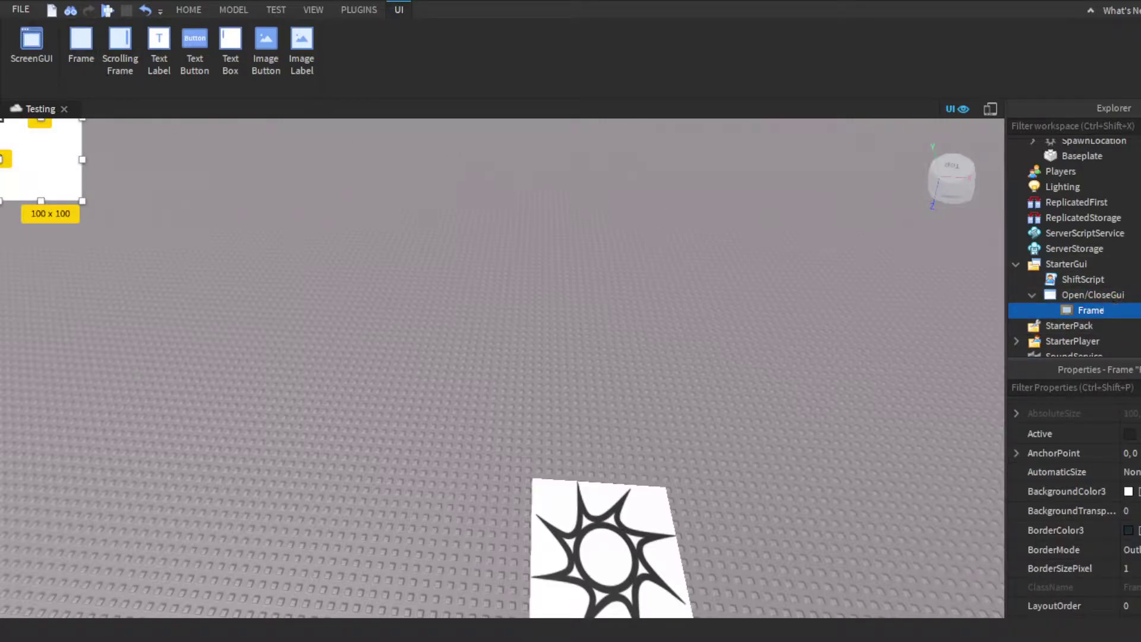
pyautogui.click(1115, 325)
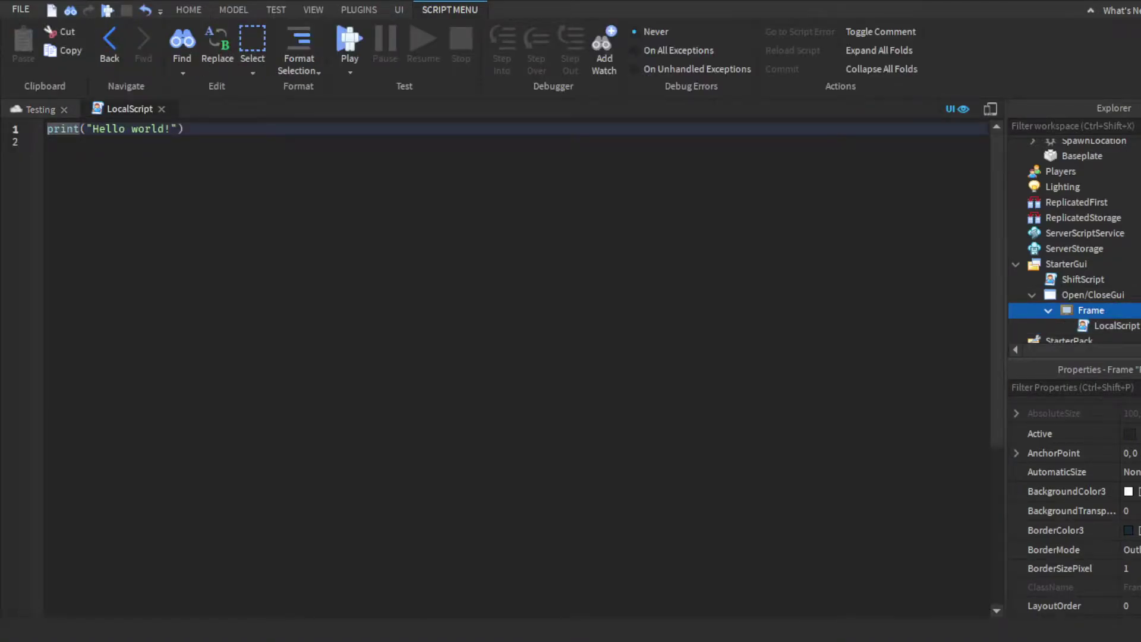
# Step: Insert one TextButton inside the Frame and another directly under Open/CloseGui
pyautogui.click(1115, 350)
pyautogui.scroll(-1, 1094, 300)
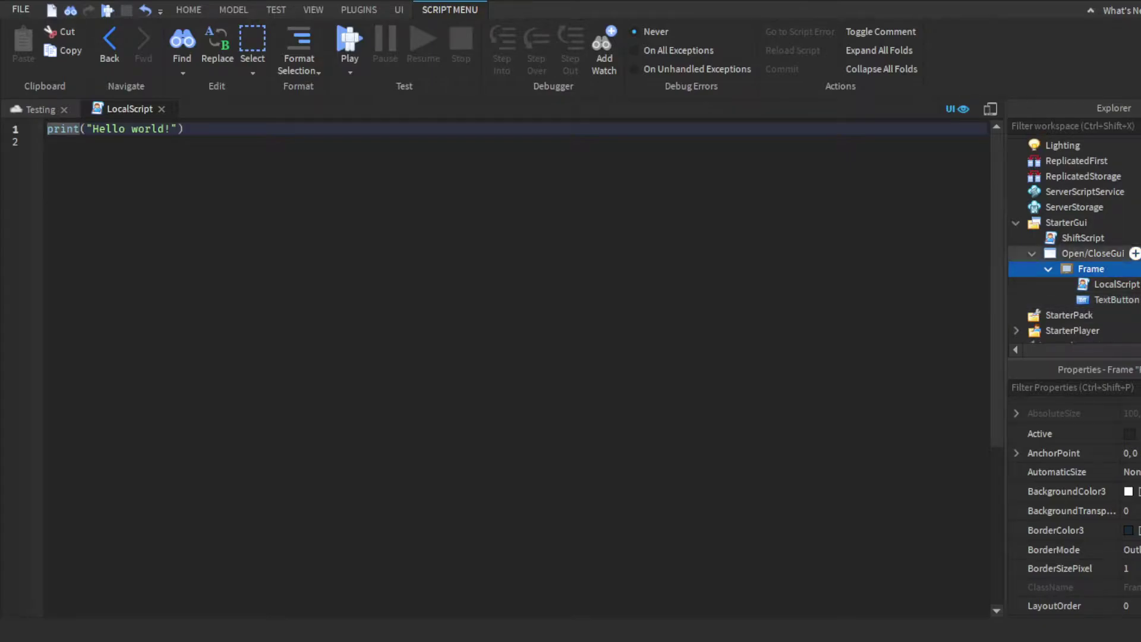
pyautogui.click(1092, 253)
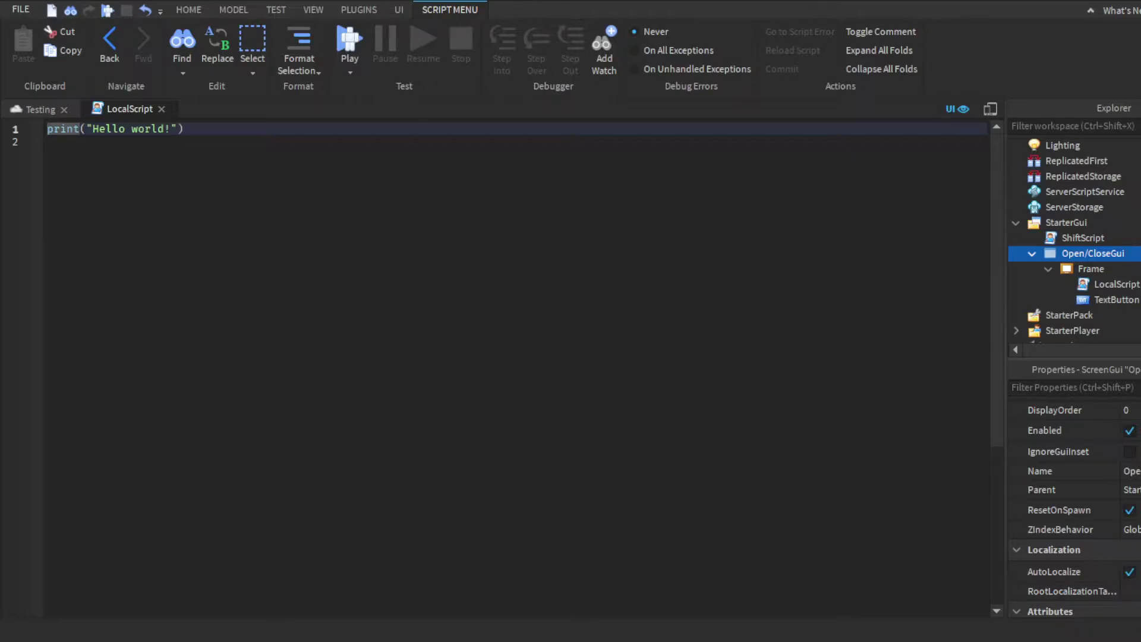
pyautogui.click(1100, 315)
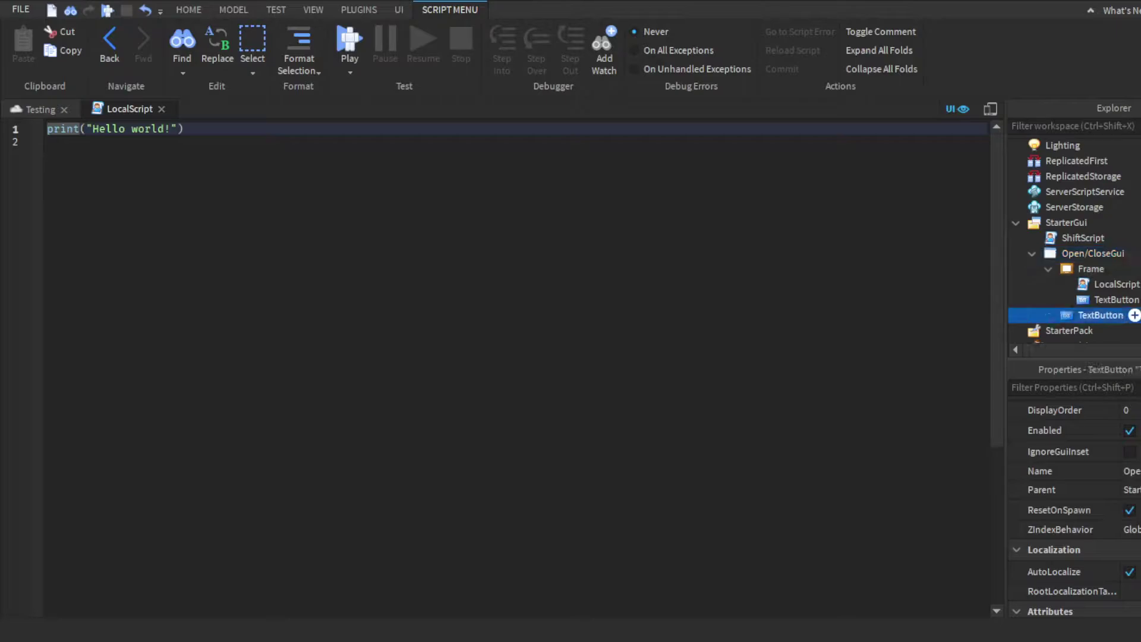
# Step: Rename the TextButton directly under Open/CloseGui as Open
pyautogui.click(1048, 269)
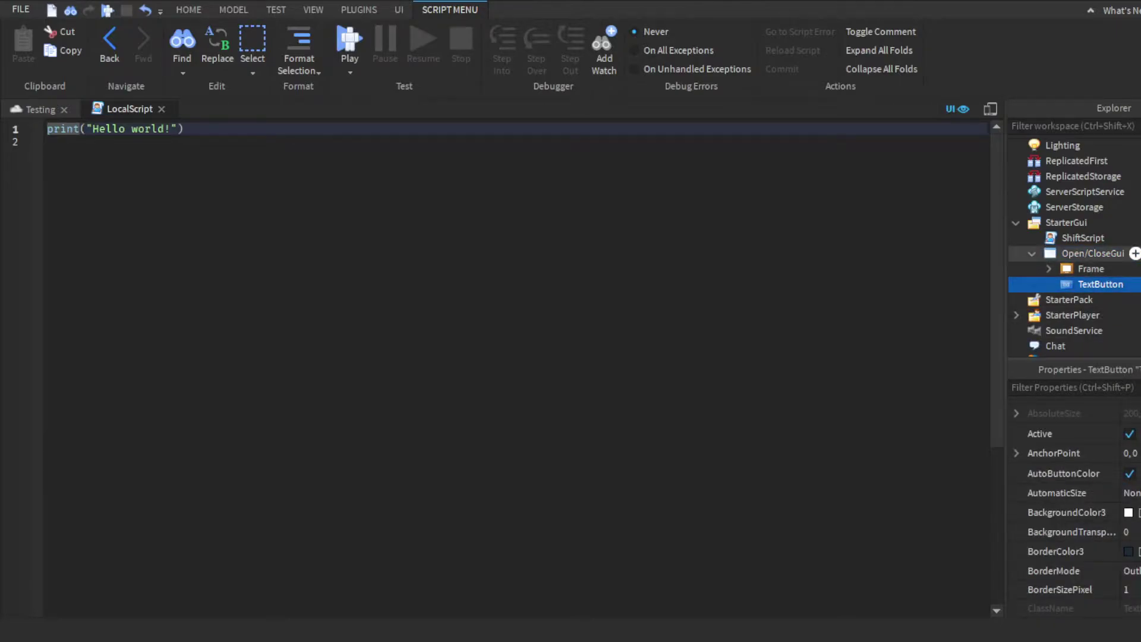
pyautogui.scroll(-10, 1069, 505)
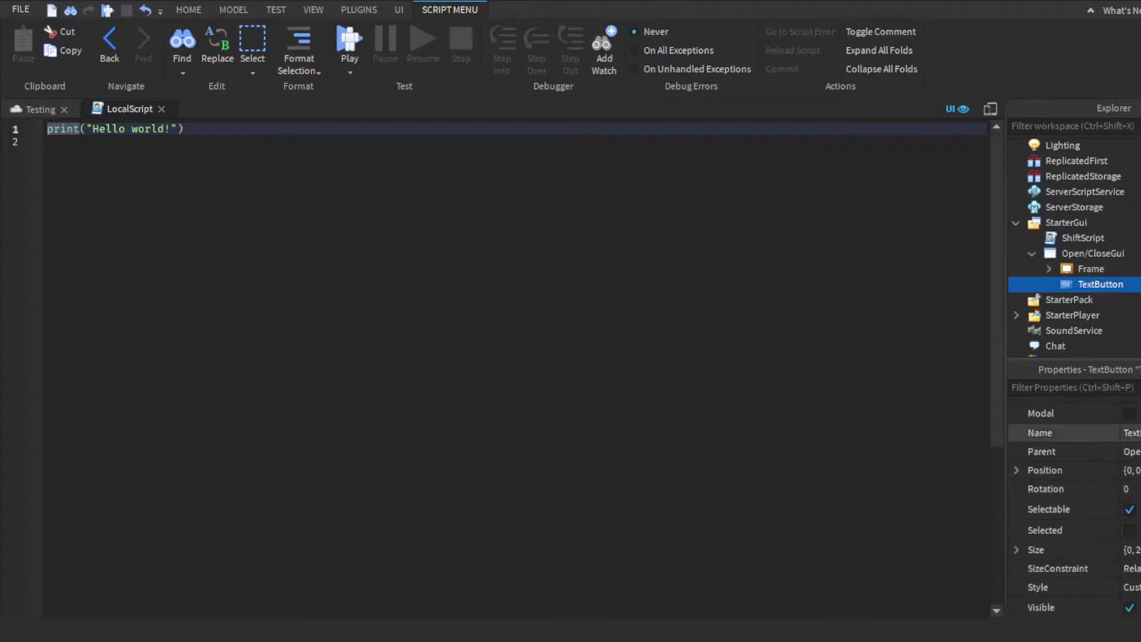
pyautogui.click(1130, 433)
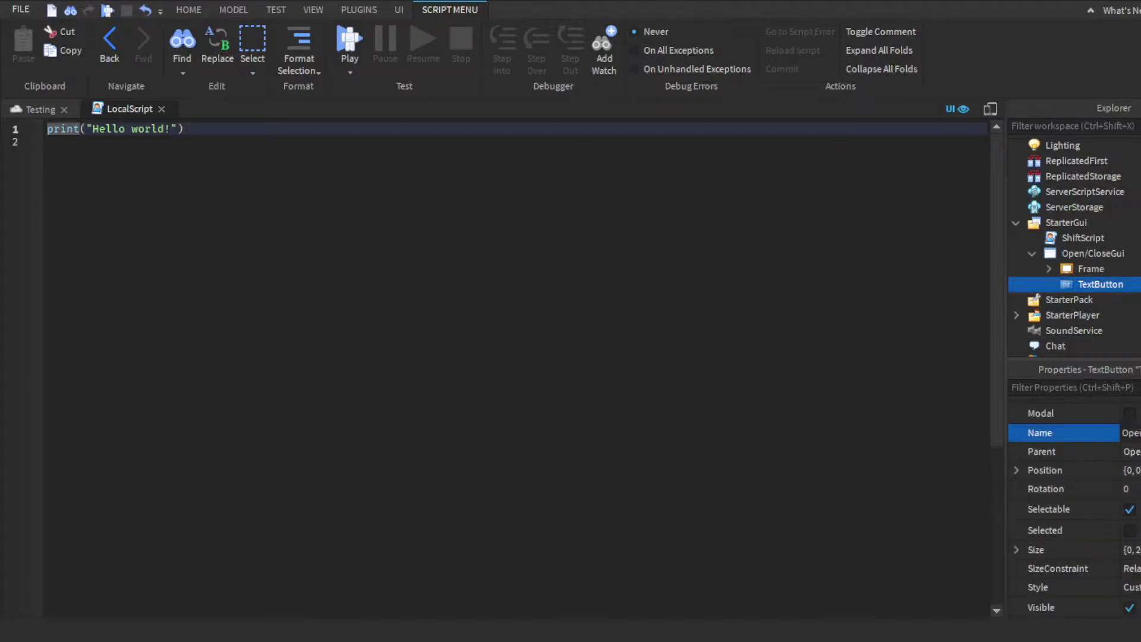
pyautogui.press('Return')
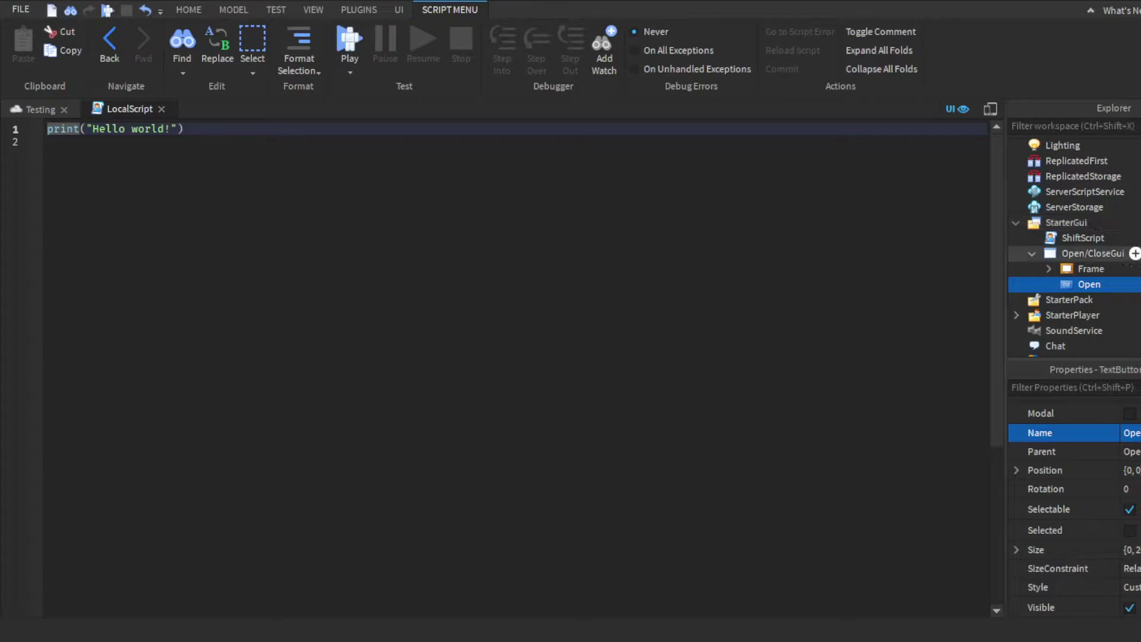
# Step: Rename the TextButton inside the Frame as Close
pyautogui.click(1048, 268)
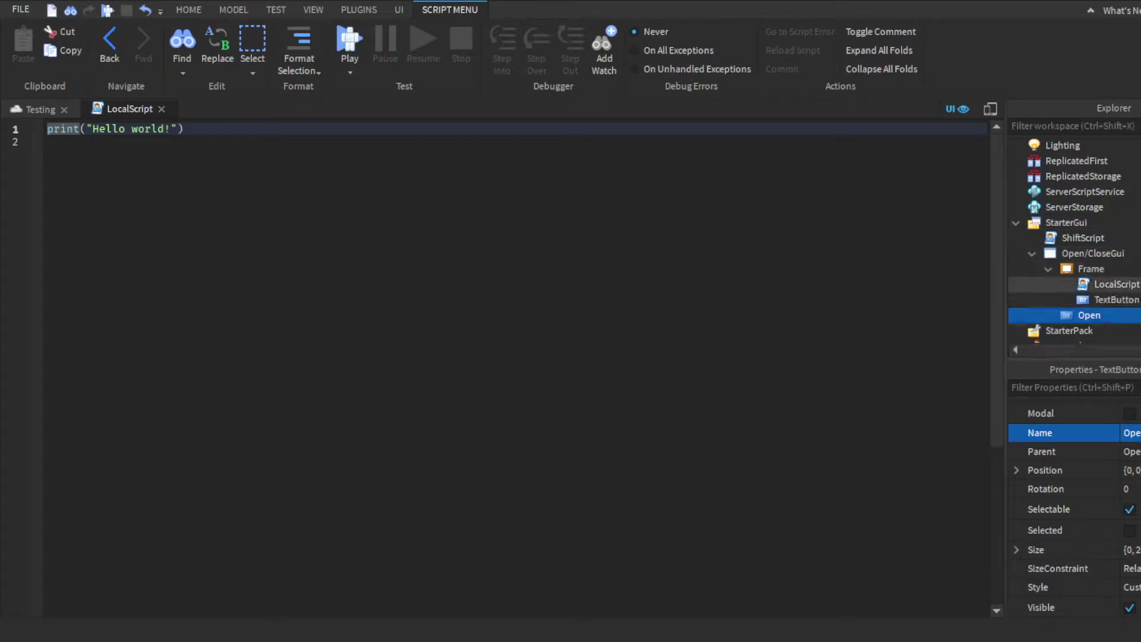
pyautogui.click(1111, 300)
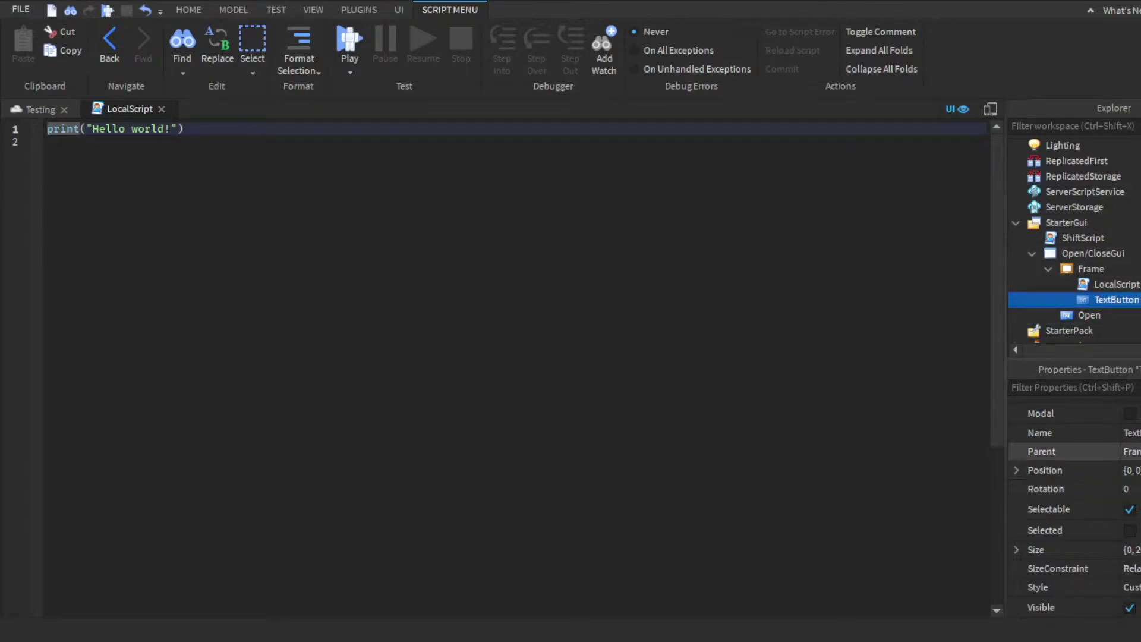
pyautogui.click(1129, 451)
pyautogui.click(1131, 433)
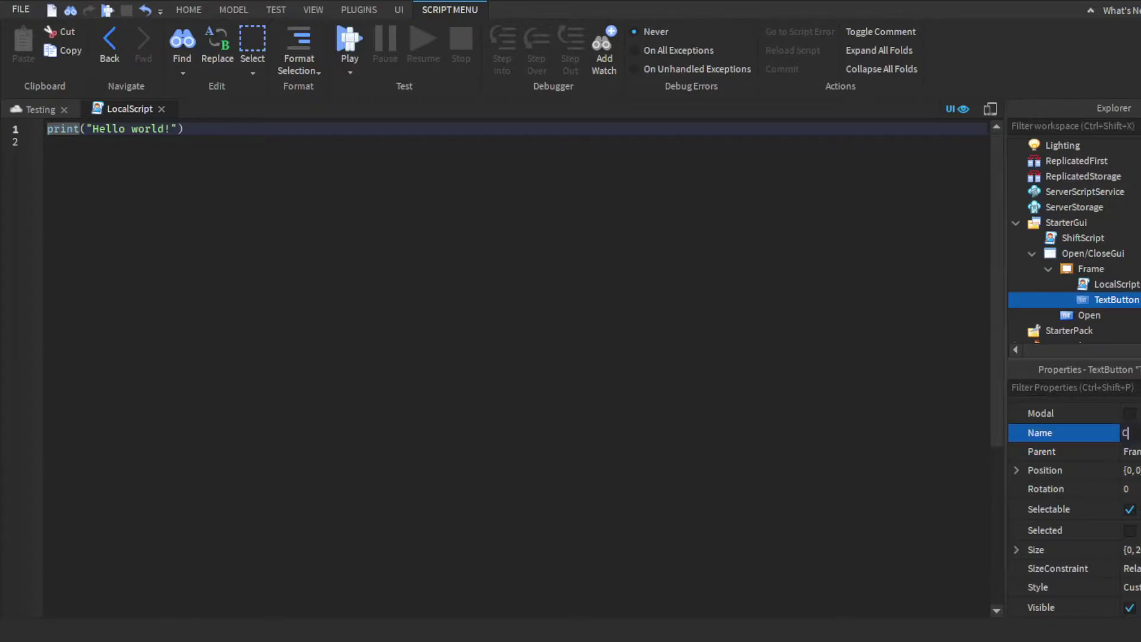
pyautogui.write('Close')
pyautogui.press('Return')
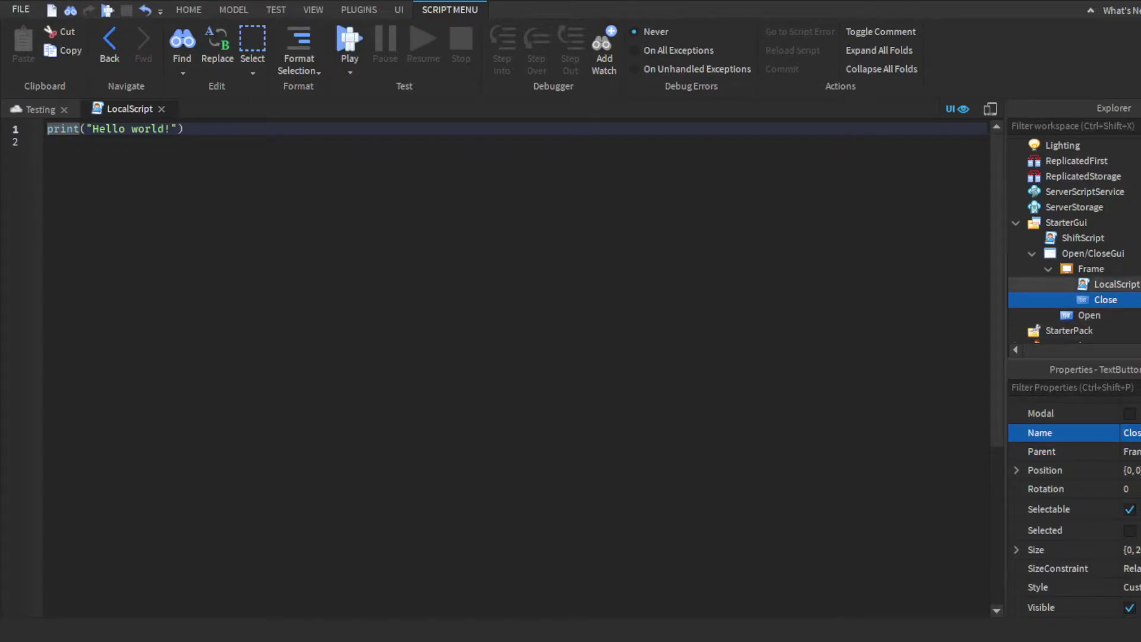
# Step: Clear the default Hello world print line from the LocalScript
pyautogui.hotkey('ctrl', 'a')
pyautogui.hotkey('ctrl', 'c')
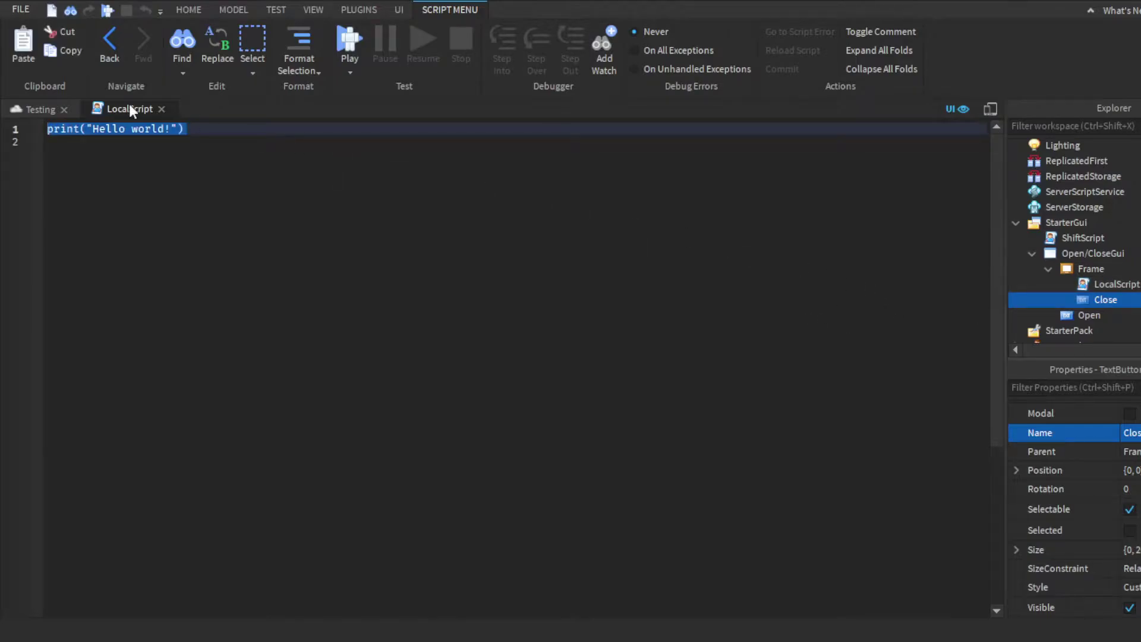
pyautogui.press('BackSpace')
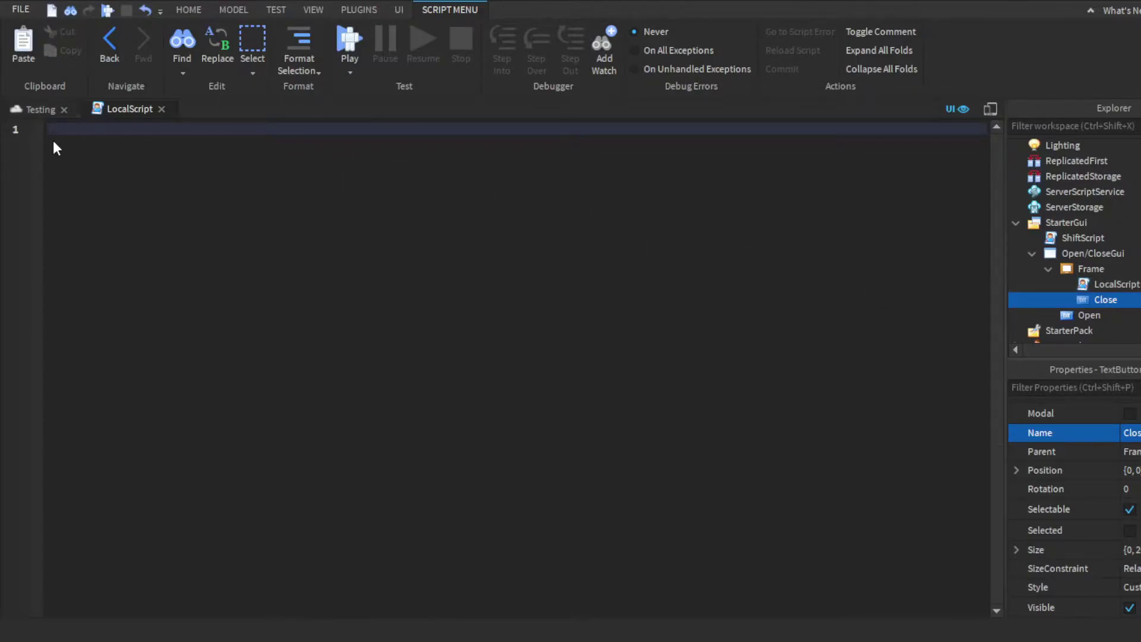
# Step: Return to the Testing viewport and move the frame with its button to about 472 px across and 240 px down
pyautogui.click(41, 109)
pyautogui.scroll(-3, 195, 217)
pyautogui.click(81, 226)
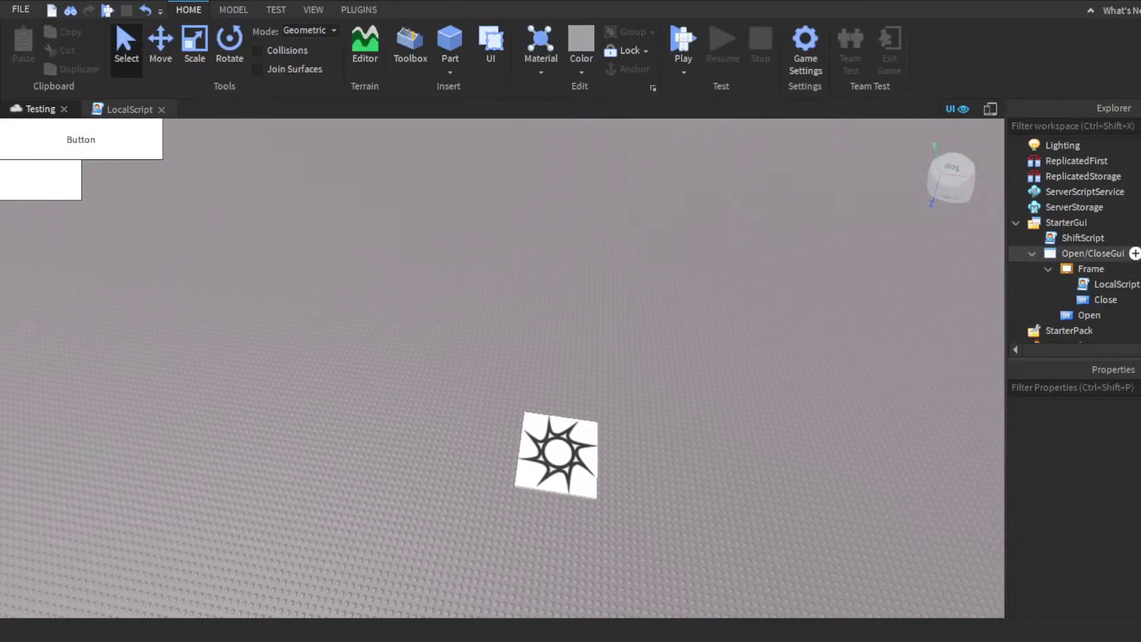
pyautogui.click(1092, 253)
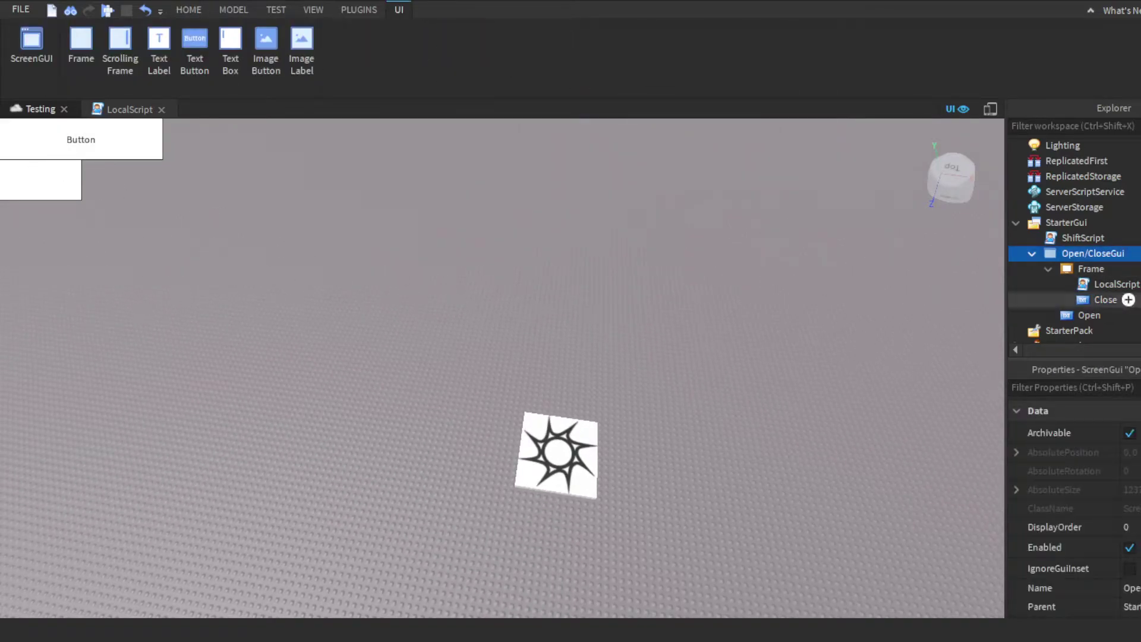
pyautogui.click(59, 233)
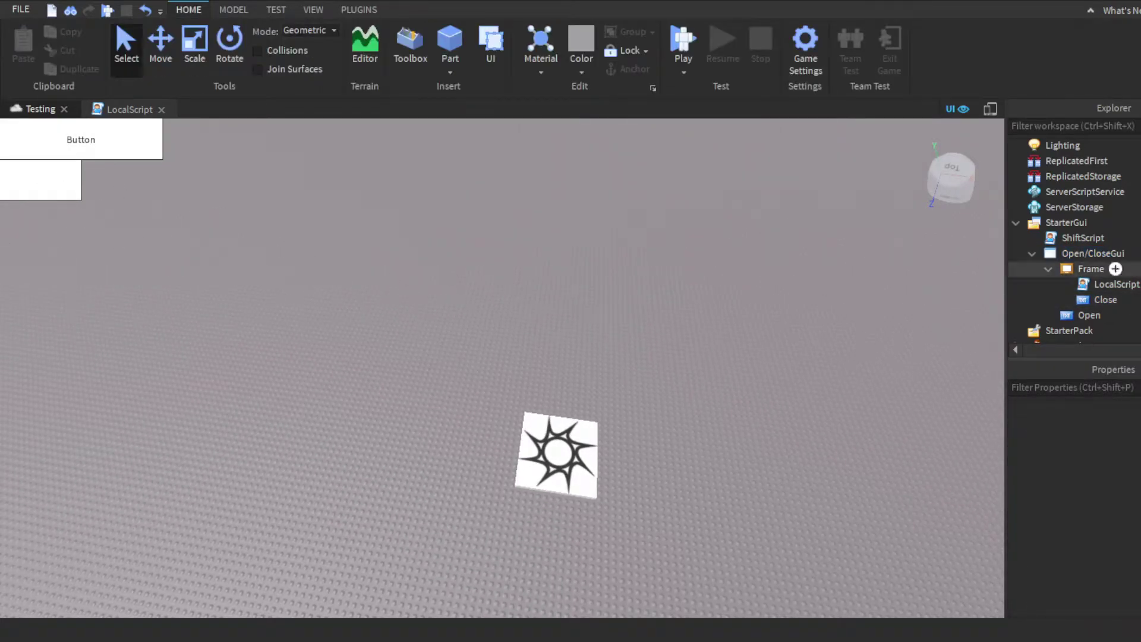
pyautogui.click(1115, 268)
pyautogui.moveTo(891, 327); pyautogui.dragTo(768, 327, button='right')
pyautogui.moveTo(75, 221); pyautogui.dragTo(540, 461)
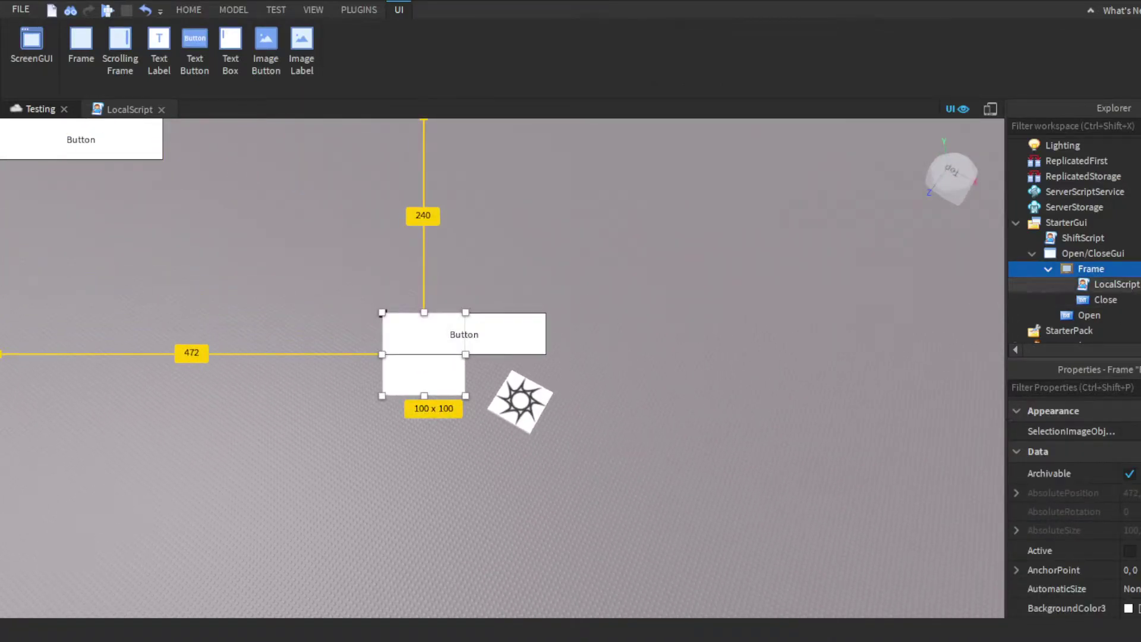
# Step: Move the Close button off the frame and enlarge the frame into a wide rectangle in the middle of the viewport
pyautogui.click(1125, 299)
pyautogui.moveTo(478, 321); pyautogui.dragTo(732, 270)
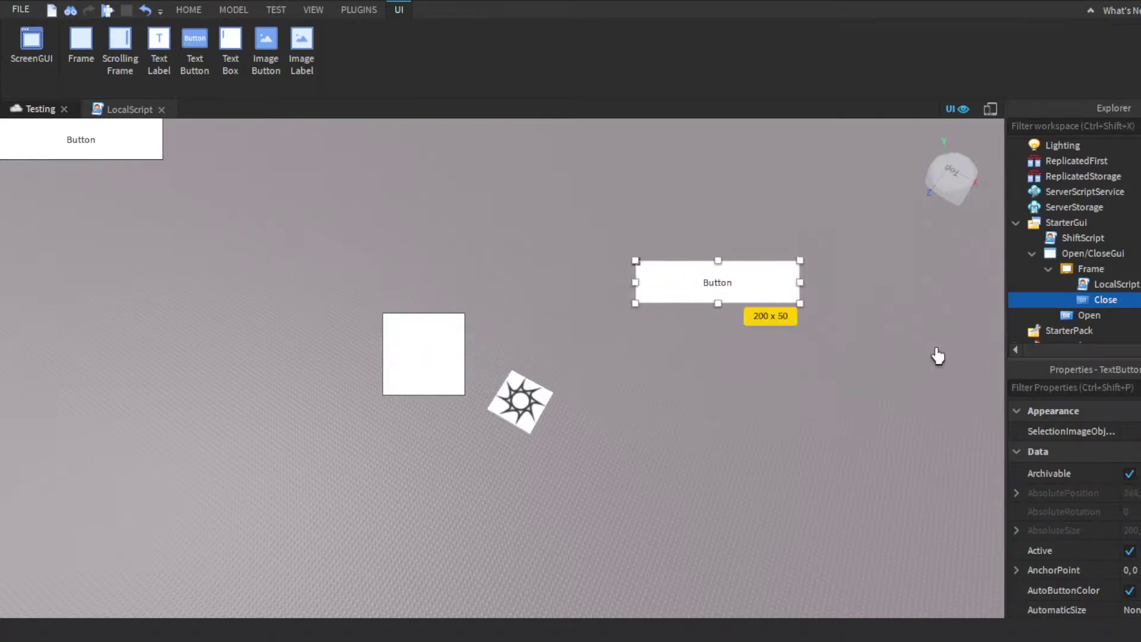
pyautogui.click(436, 358)
pyautogui.moveTo(466, 395); pyautogui.dragTo(927, 580)
# Step: Try giving the Close button the same Position value as the frame, and undo the change
pyautogui.click(1106, 299)
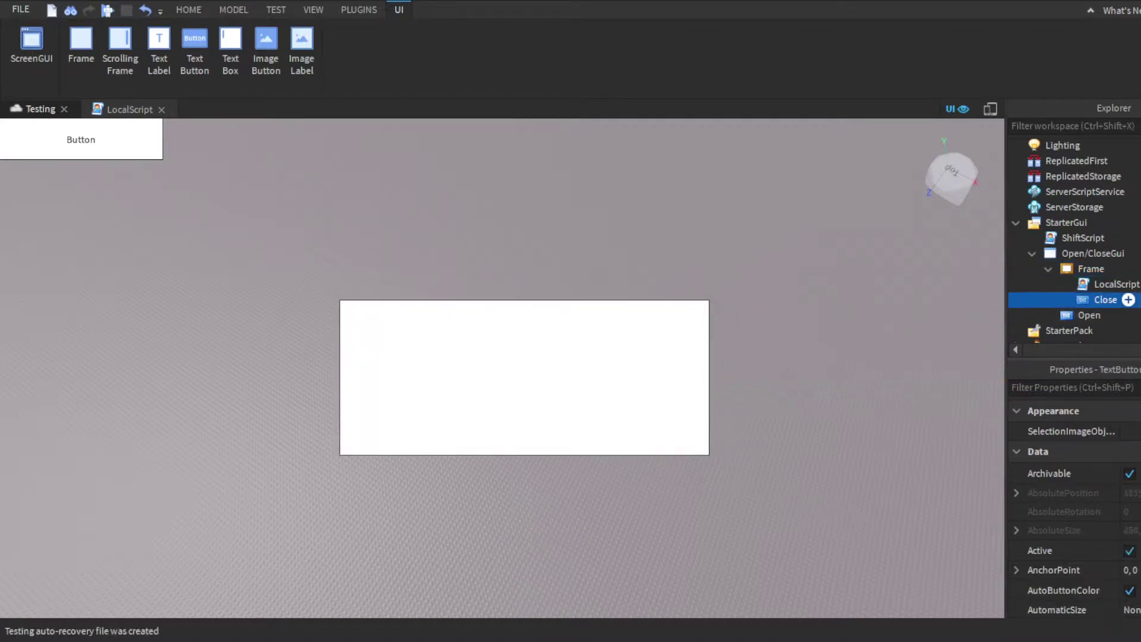
pyautogui.scroll(-3, 1070, 487)
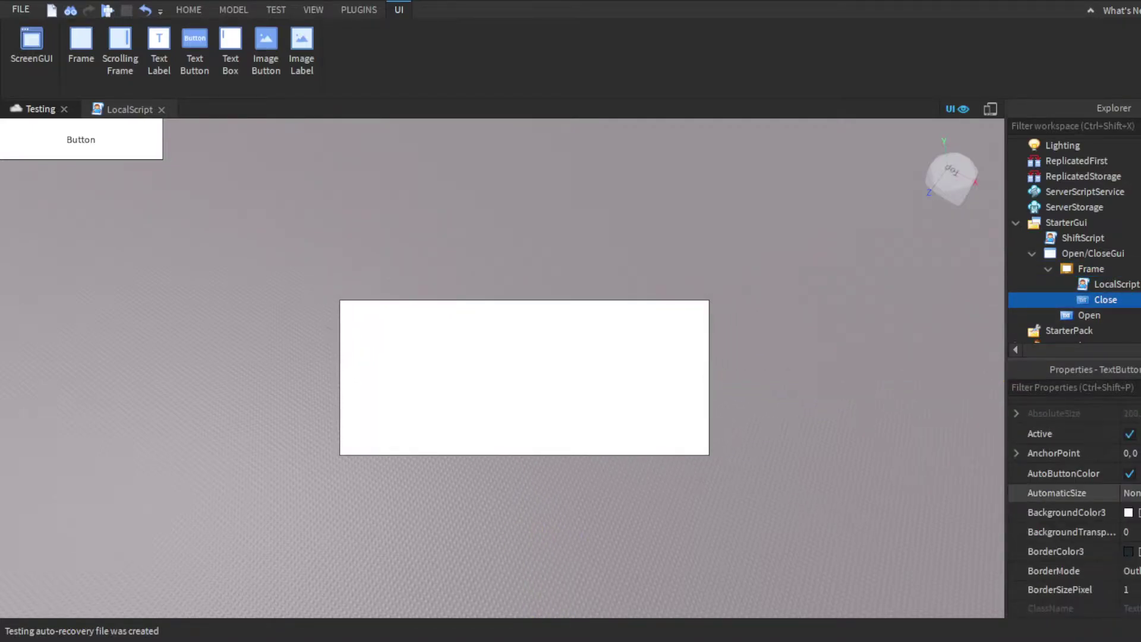
pyautogui.scroll(-2, 1070, 493)
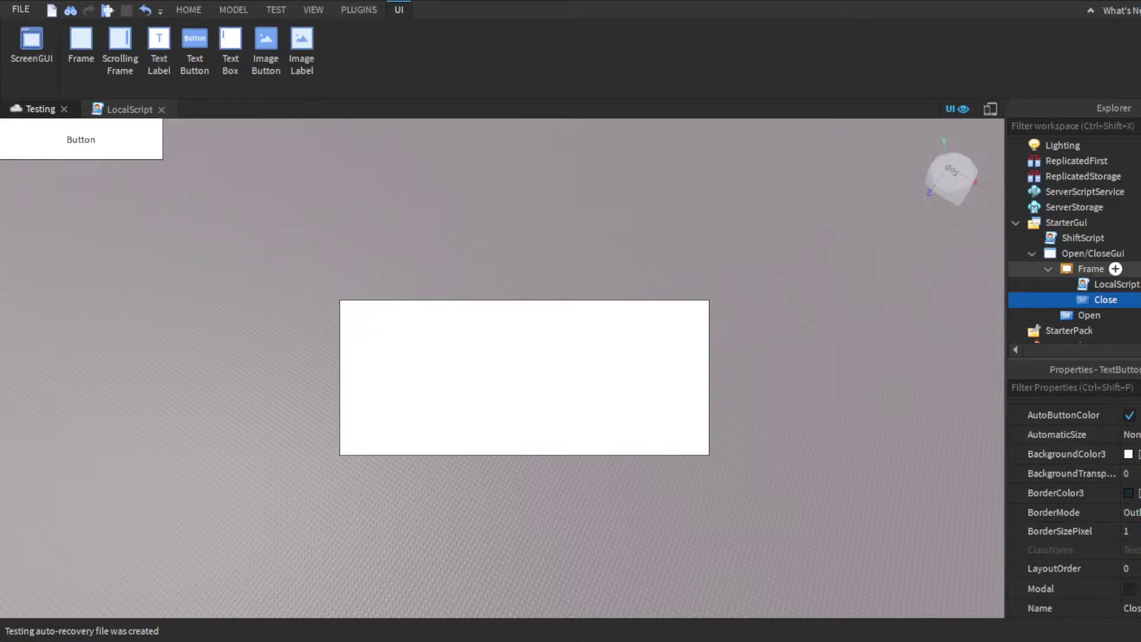
pyautogui.click(1091, 268)
pyautogui.scroll(-4, 1064, 466)
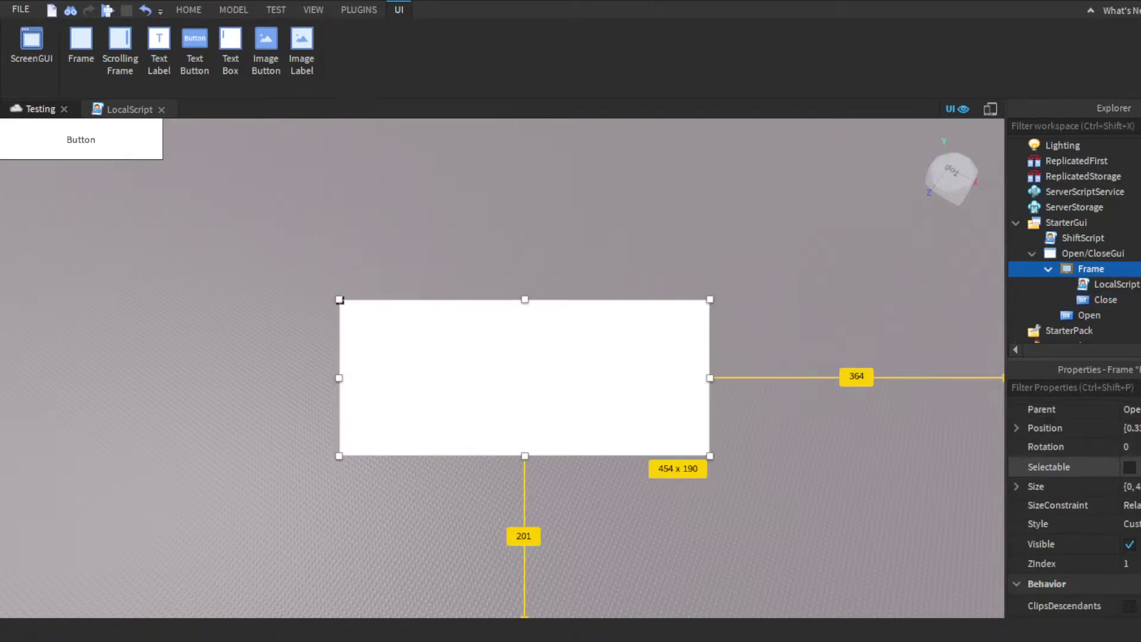
pyautogui.click(1105, 299)
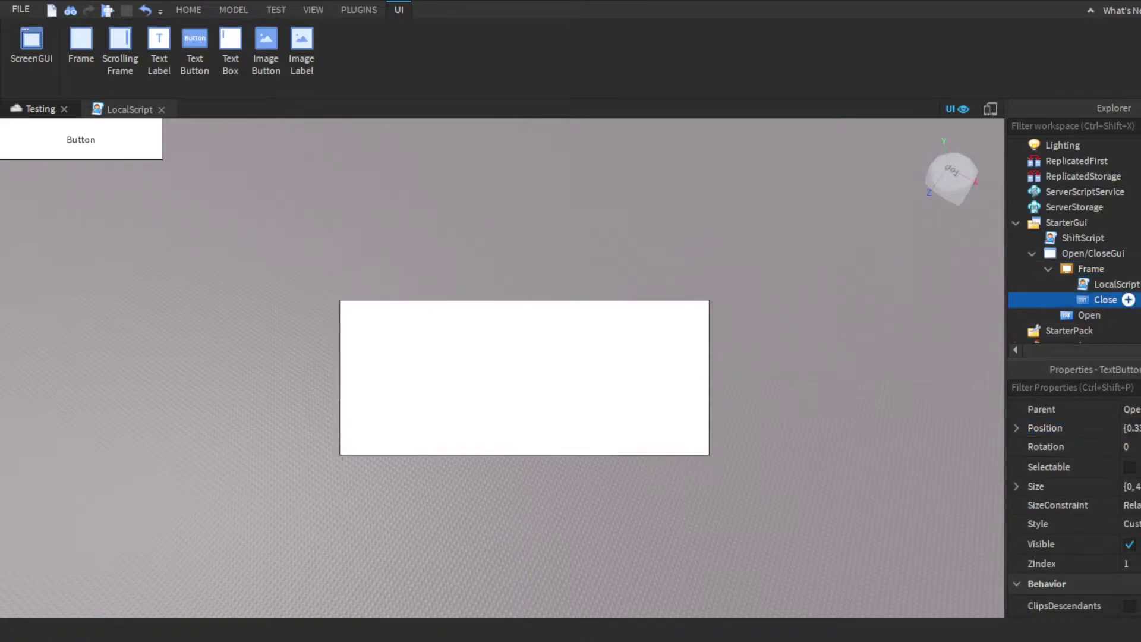
pyautogui.click(1131, 470)
pyautogui.press('Return')
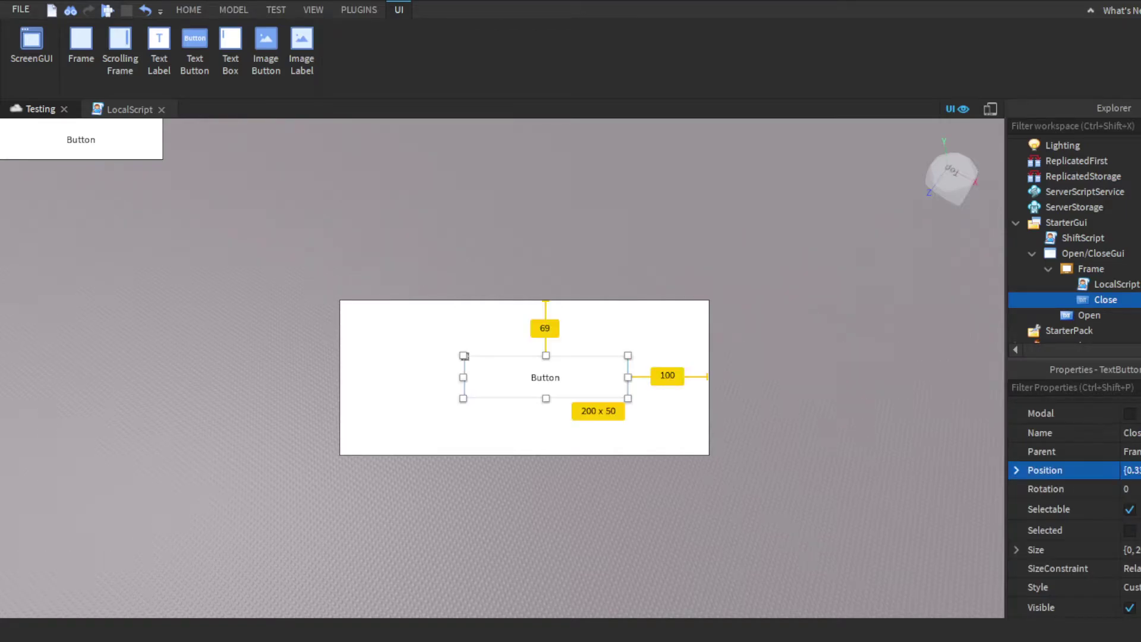
pyautogui.hotkey('ctrl', 'z')
pyautogui.hotkey('ctrl', 'z')
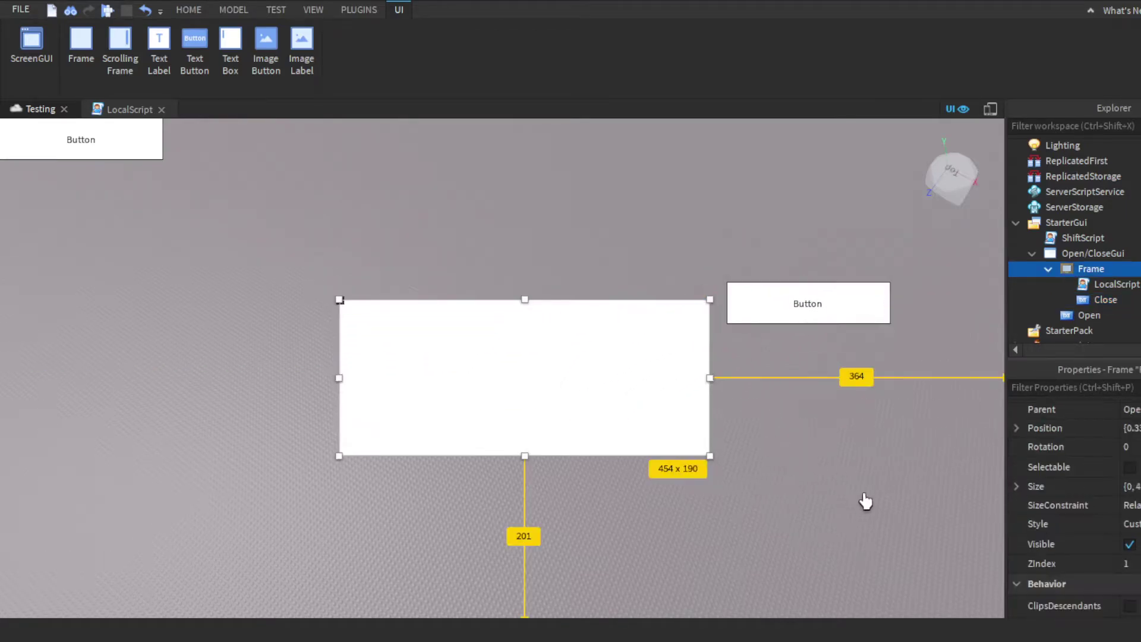
# Step: Enlarge the frame to about 537 x 284 px and move the Close button into its upper-right corner
pyautogui.moveTo(889, 565); pyautogui.dragTo(948, 624)
pyautogui.moveTo(842, 547); pyautogui.dragTo(828, 496)
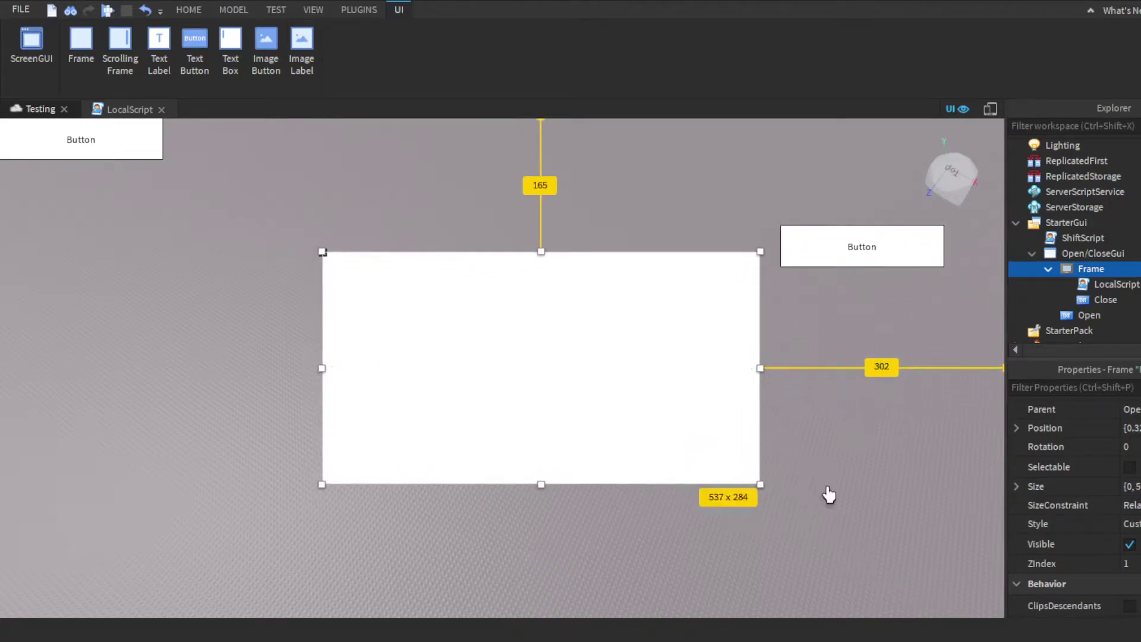
pyautogui.click(1070, 314)
pyautogui.moveTo(1086, 302); pyautogui.dragTo(862, 344)
pyautogui.click(794, 392)
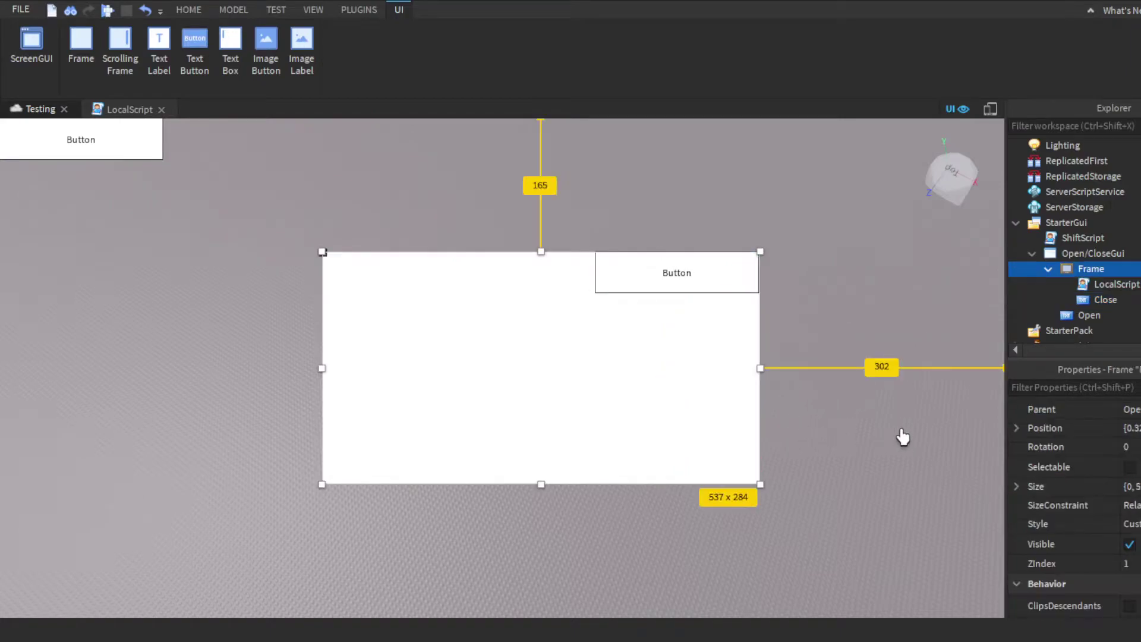
# Step: Set the frame's BackgroundColor3 to black
pyautogui.scroll(5, 1072, 505)
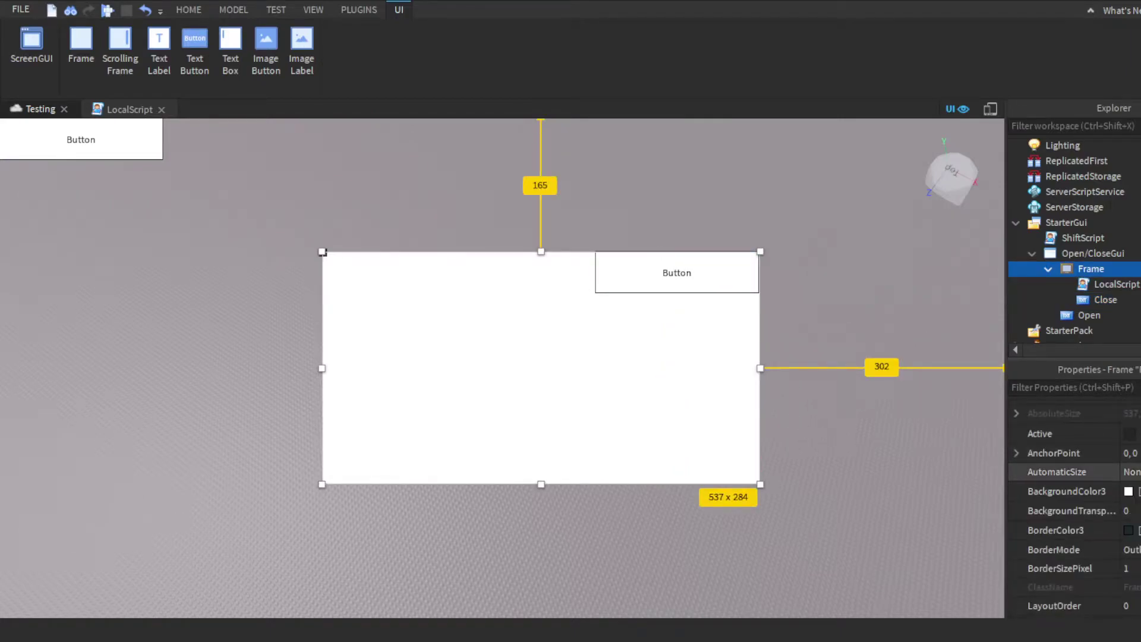
pyautogui.click(1127, 492)
pyautogui.click(595, 284)
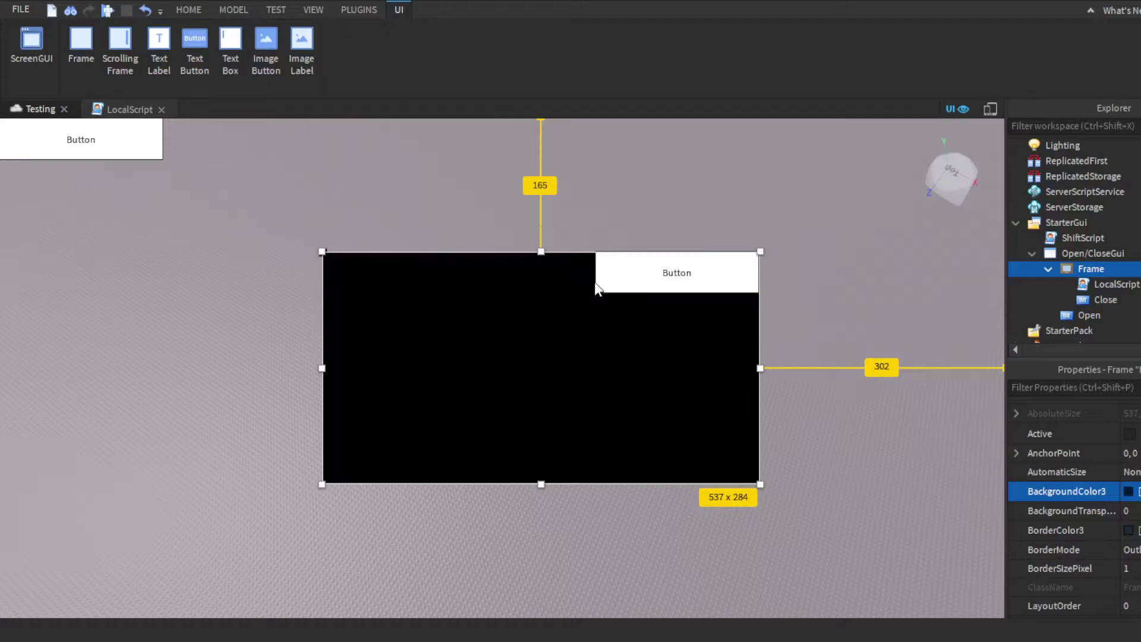
# Step: Narrow the Close button to about 53 x 50 px, keeping it in the frame's upper-right corner
pyautogui.click(654, 285)
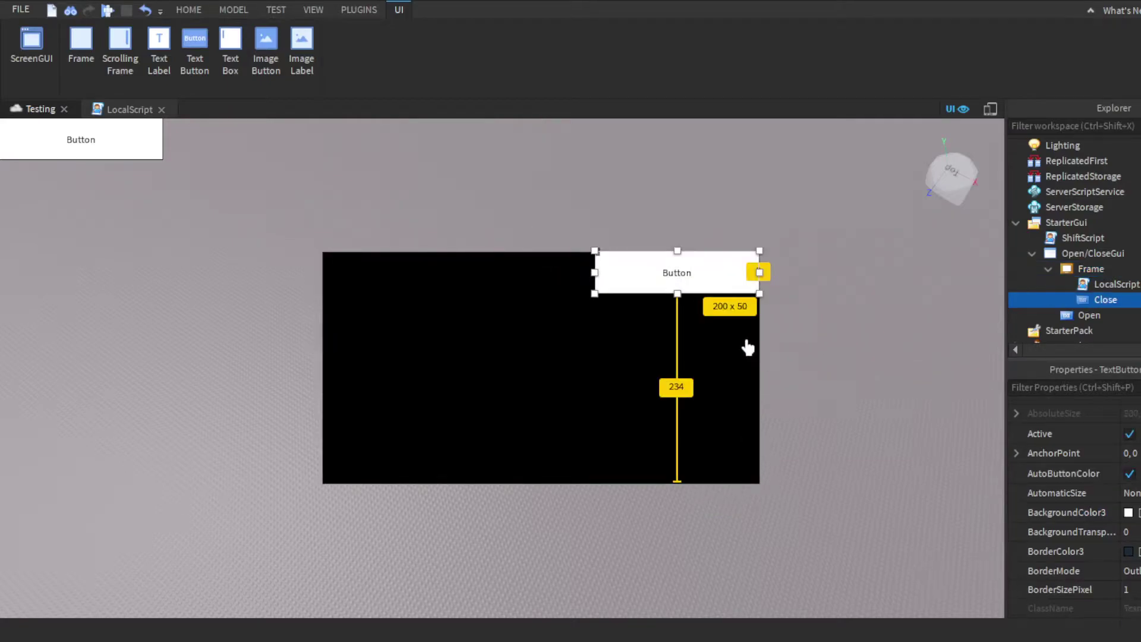
pyautogui.moveTo(595, 272); pyautogui.dragTo(597, 273)
pyautogui.moveTo(740, 338); pyautogui.dragTo(896, 356)
# Step: Turn on RichText and TextScaled for the Close button
pyautogui.scroll(-5, 1058, 464)
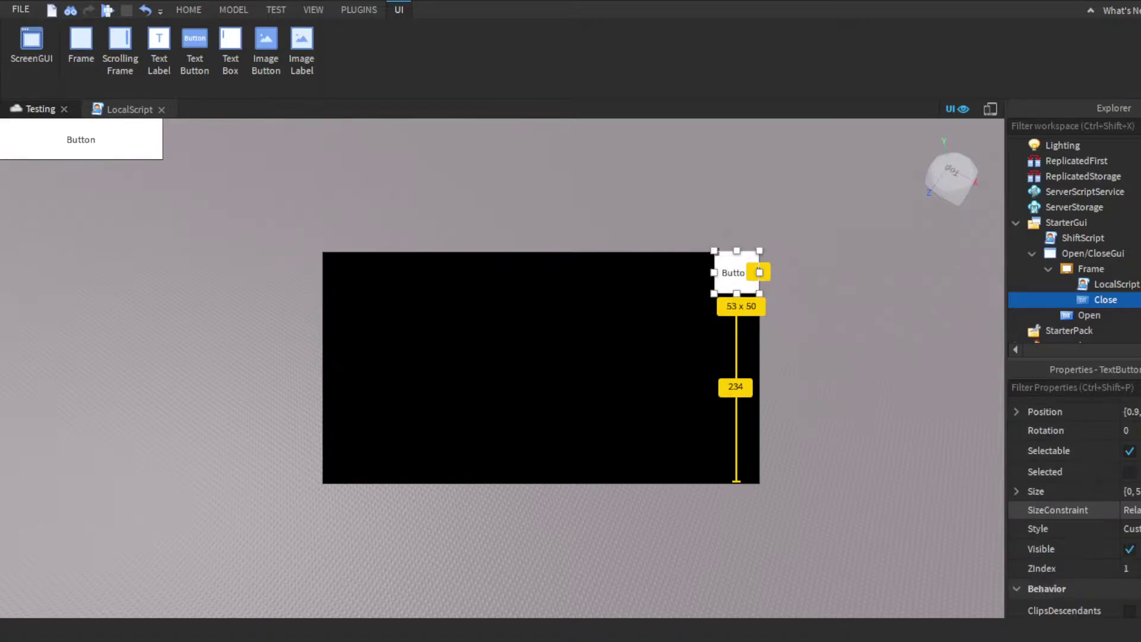
pyautogui.scroll(-5, 1064, 474)
pyautogui.scroll(2, 1064, 474)
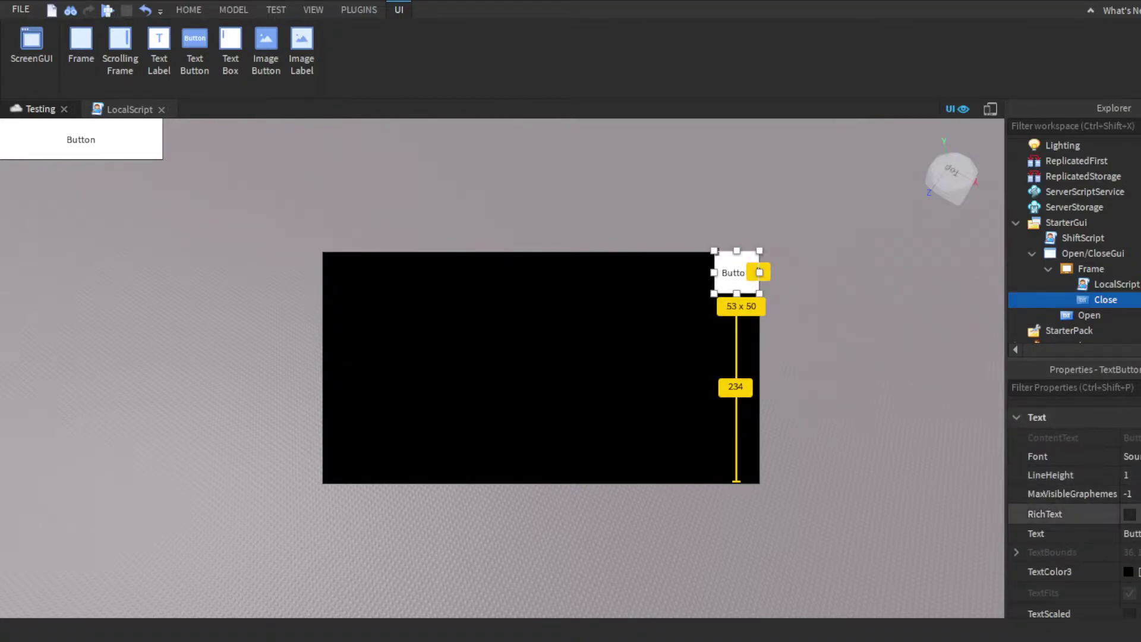
pyautogui.click(1128, 512)
pyautogui.scroll(-1, 1128, 512)
pyautogui.scroll(-2, 1070, 505)
pyautogui.click(1129, 436)
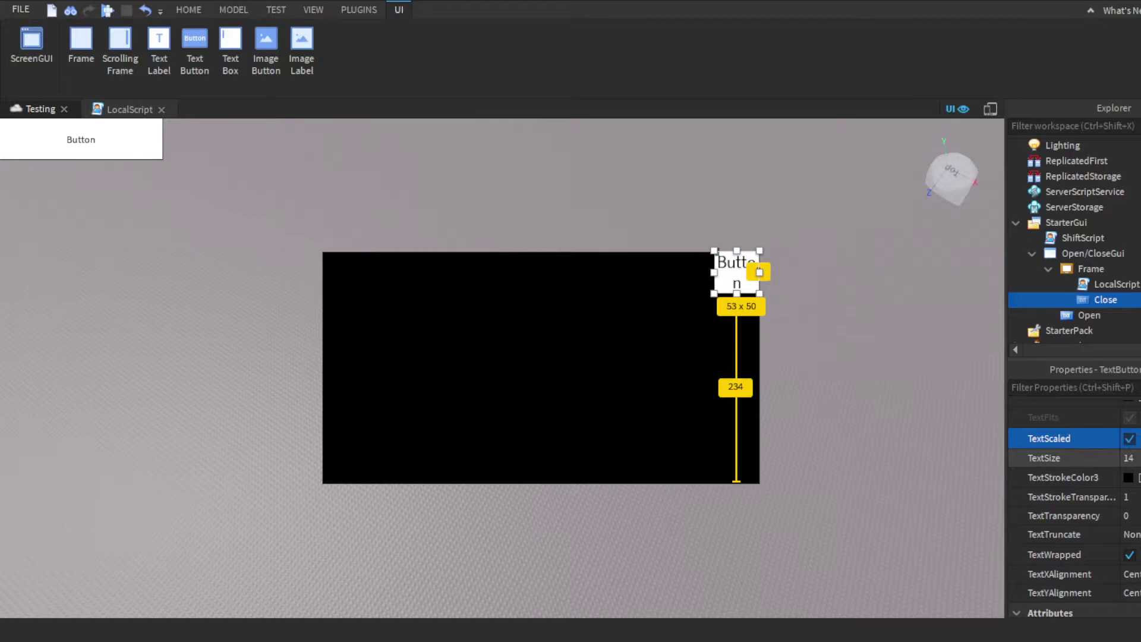
# Step: Set the Close button's text to X and its text color to dark red
pyautogui.scroll(1, 1069, 505)
pyautogui.click(1130, 417)
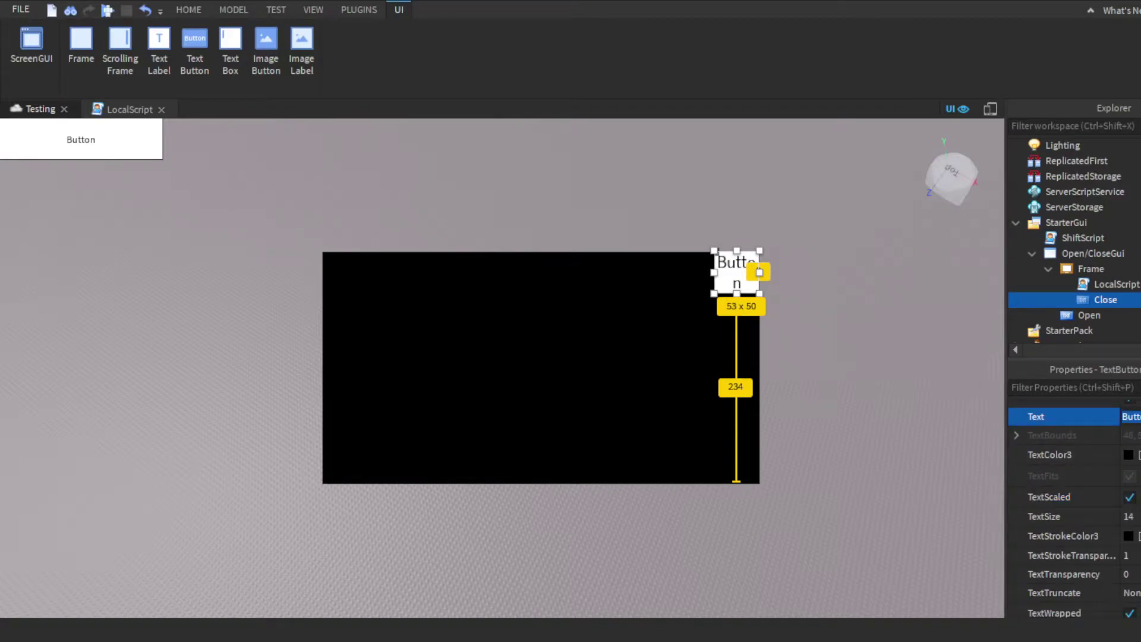
pyautogui.write('X')
pyautogui.click(1128, 455)
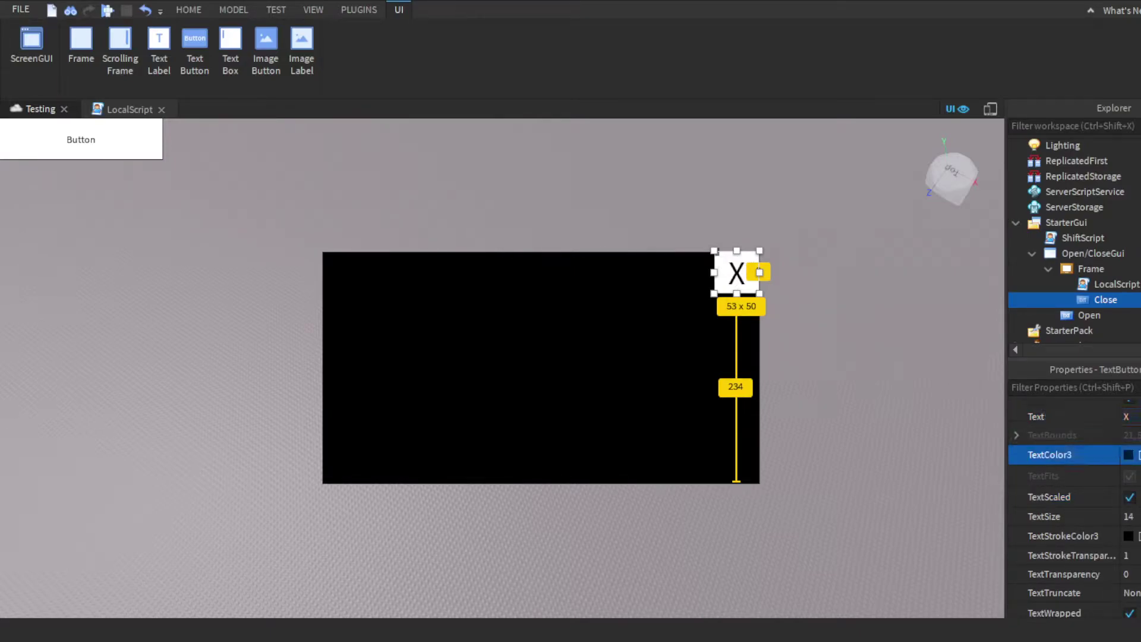
pyautogui.click(567, 254)
# Step: Set the Close button's BackgroundTransparency to 1
pyautogui.scroll(3, 1017, 475)
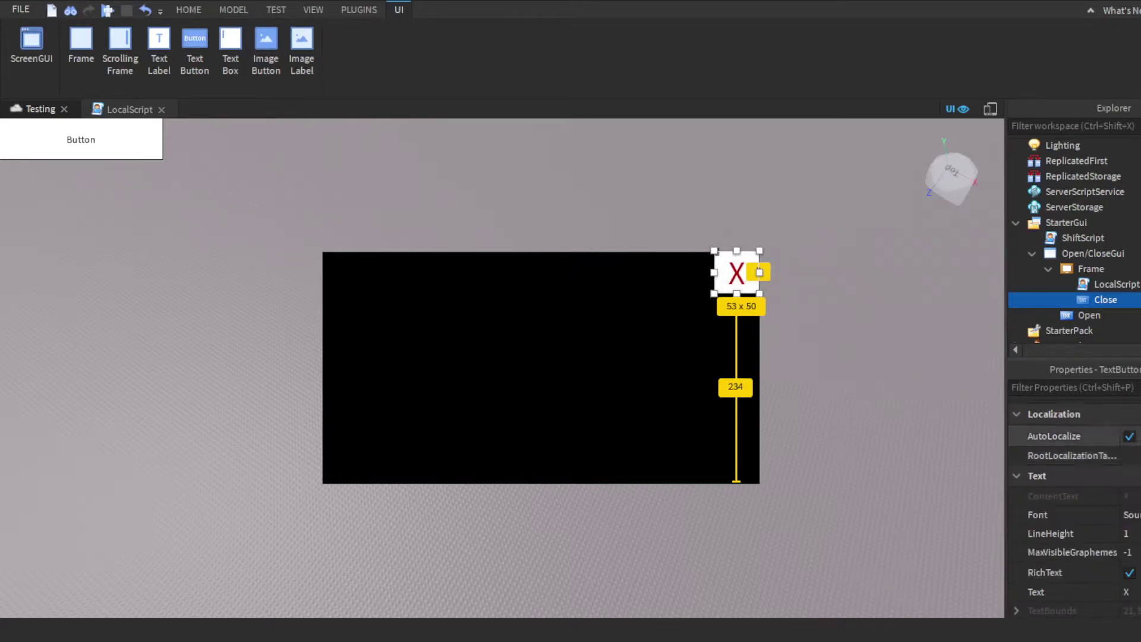
pyautogui.scroll(5, 1016, 451)
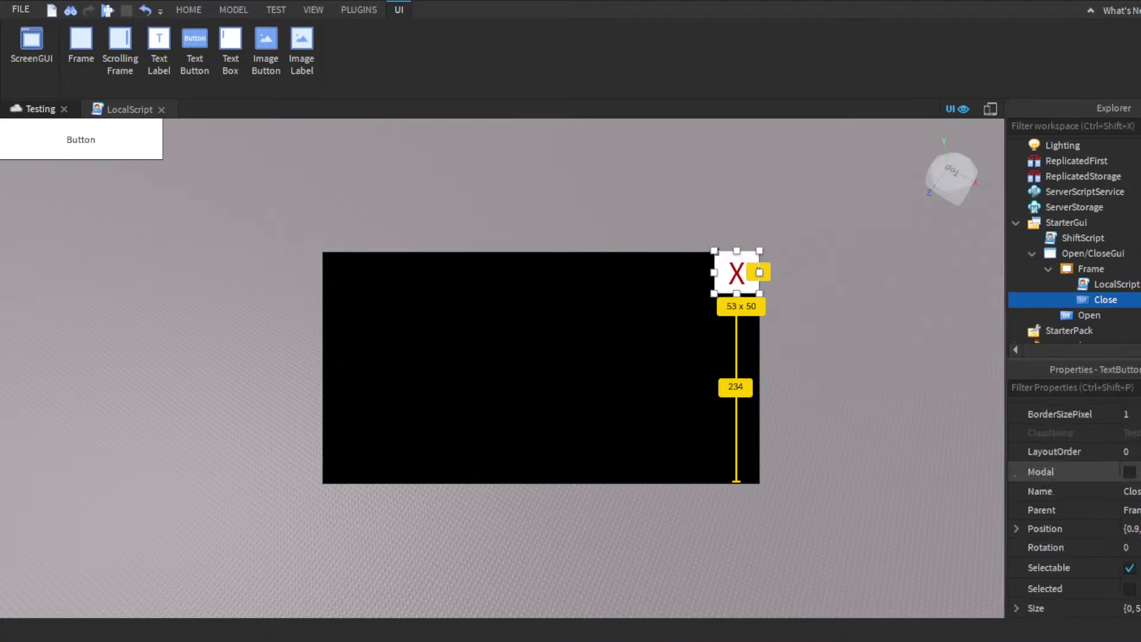
pyautogui.scroll(3, 1015, 473)
pyautogui.scroll(2, 1073, 454)
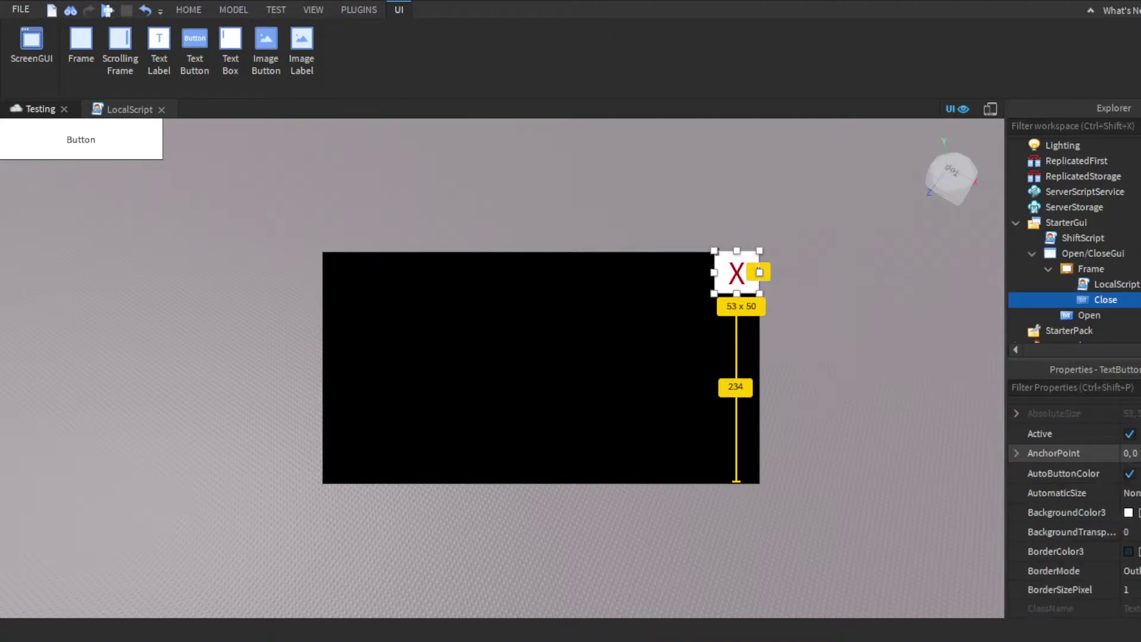
pyautogui.scroll(-3, 1073, 453)
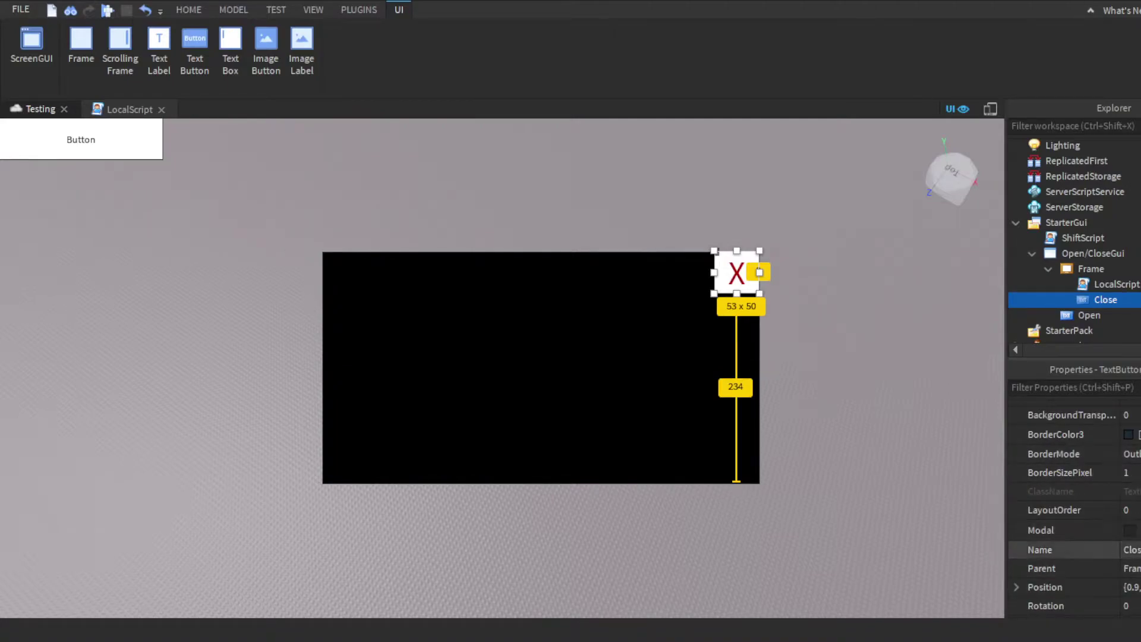
pyautogui.scroll(2, 1063, 529)
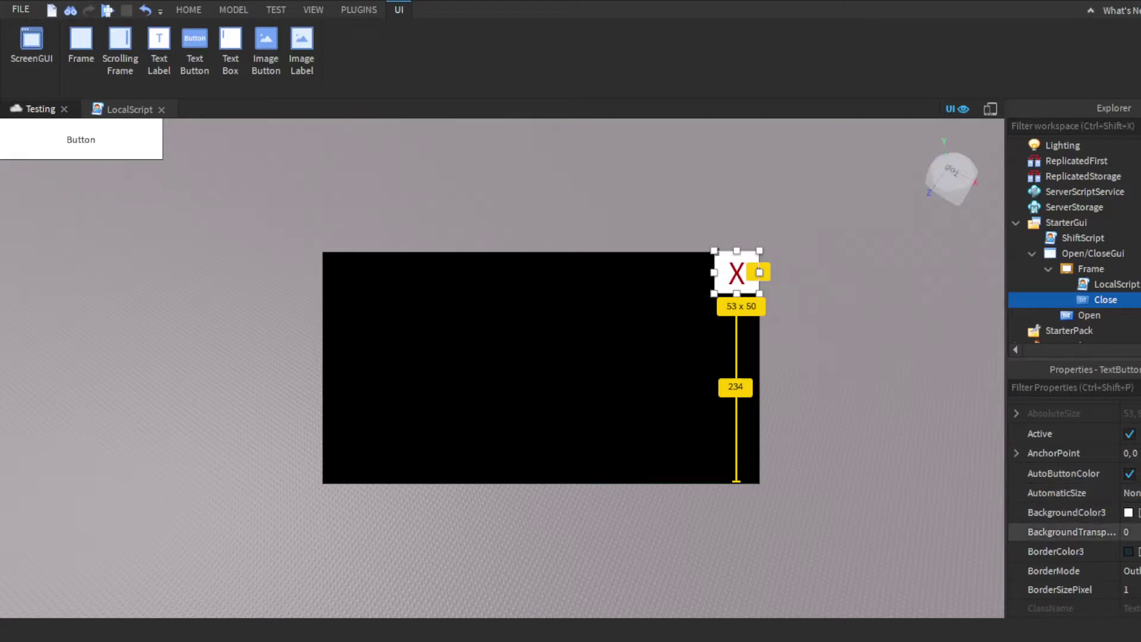
pyautogui.click(1064, 532)
pyautogui.write('1')
pyautogui.press('Return')
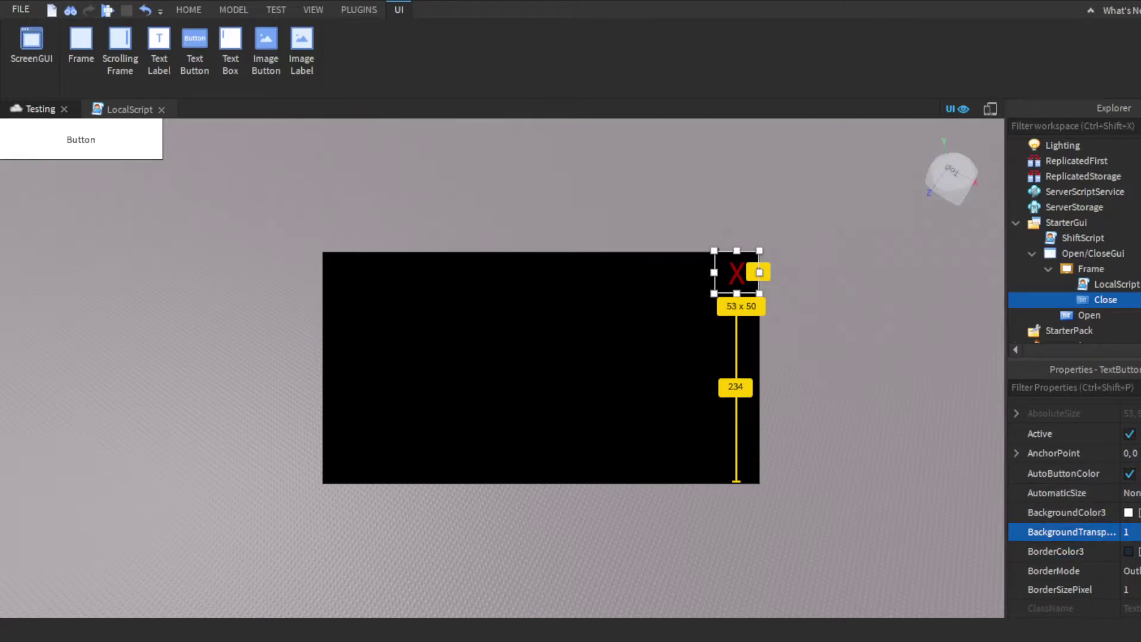
# Step: Move the Open button straight down the screen's left edge, to about 190 px above the bottom
pyautogui.click(914, 393)
pyautogui.moveTo(920, 332); pyautogui.dragTo(994, 367, button='right')
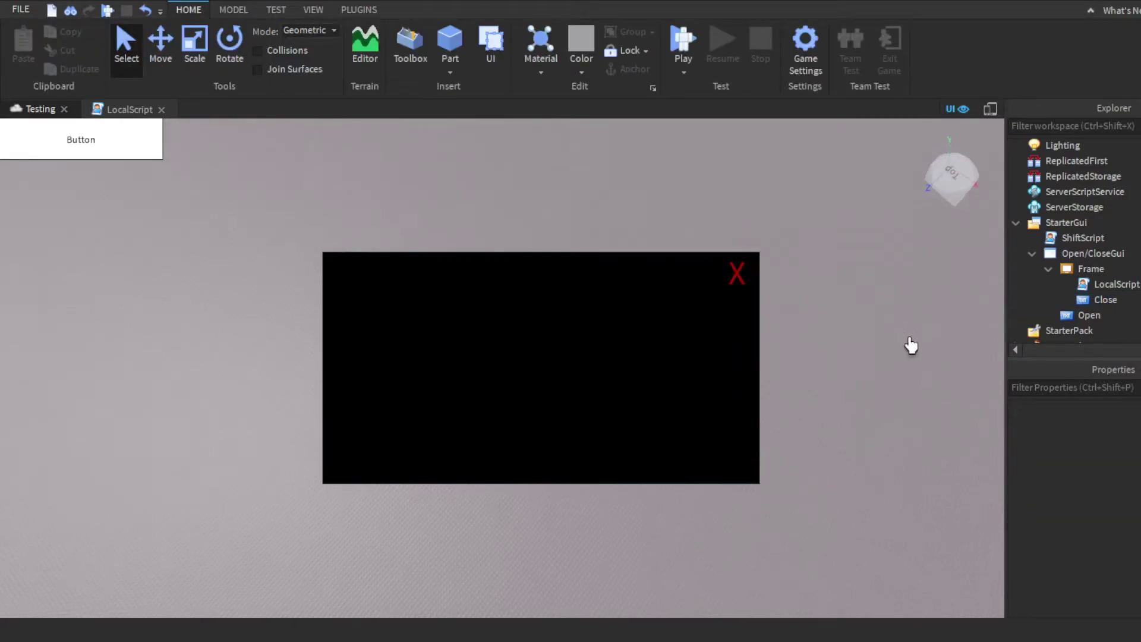
pyautogui.moveTo(910, 343); pyautogui.dragTo(1009, 363, button='right')
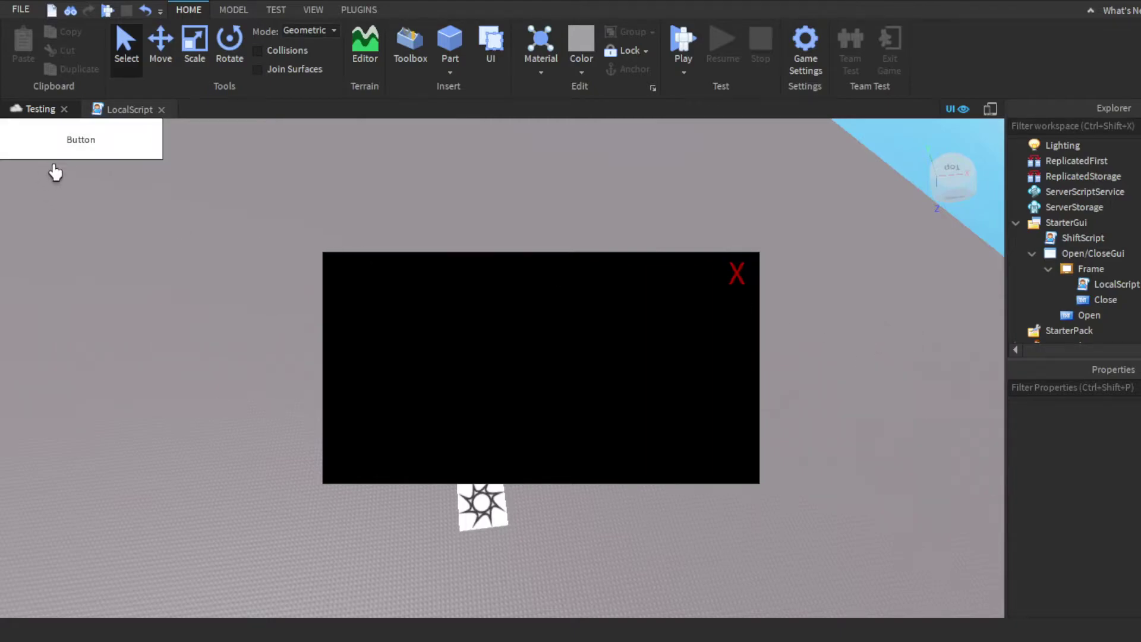
pyautogui.click(1089, 315)
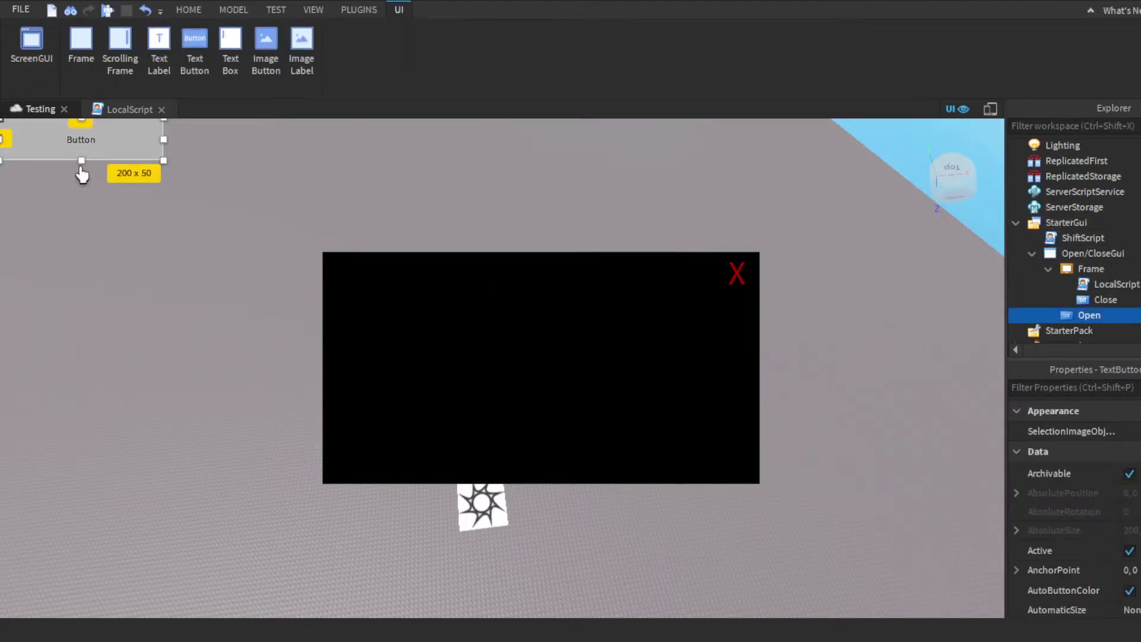
pyautogui.moveTo(81, 157); pyautogui.dragTo(79, 554)
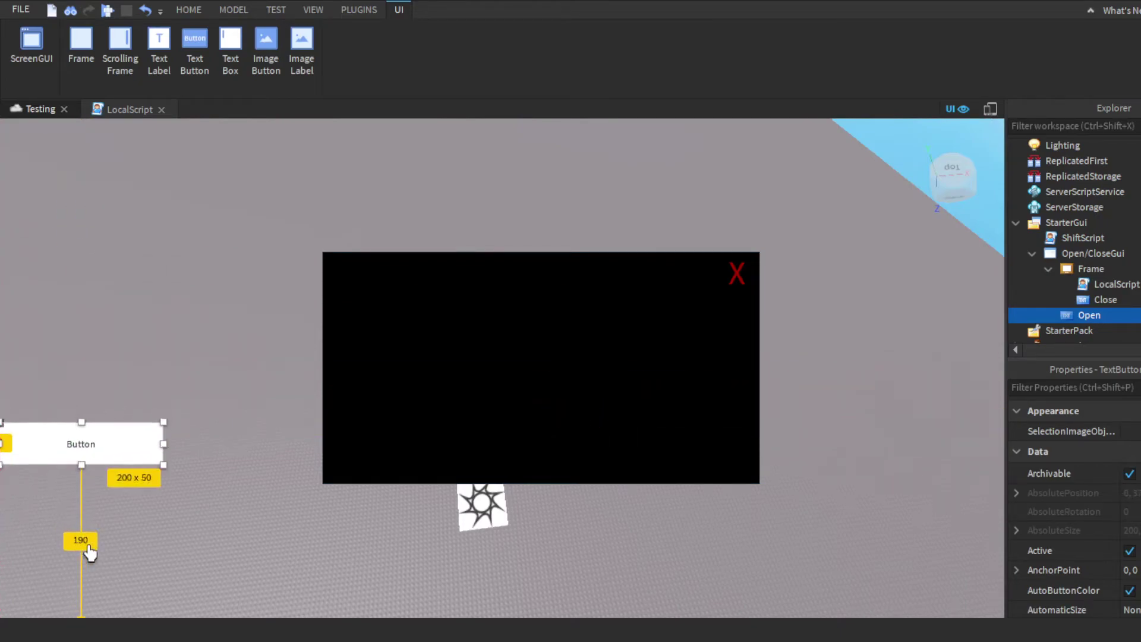
# Step: Set the Open button's BackgroundColor3 to yellow
pyautogui.scroll(-3, 1096, 476)
pyautogui.scroll(-3, 1070, 476)
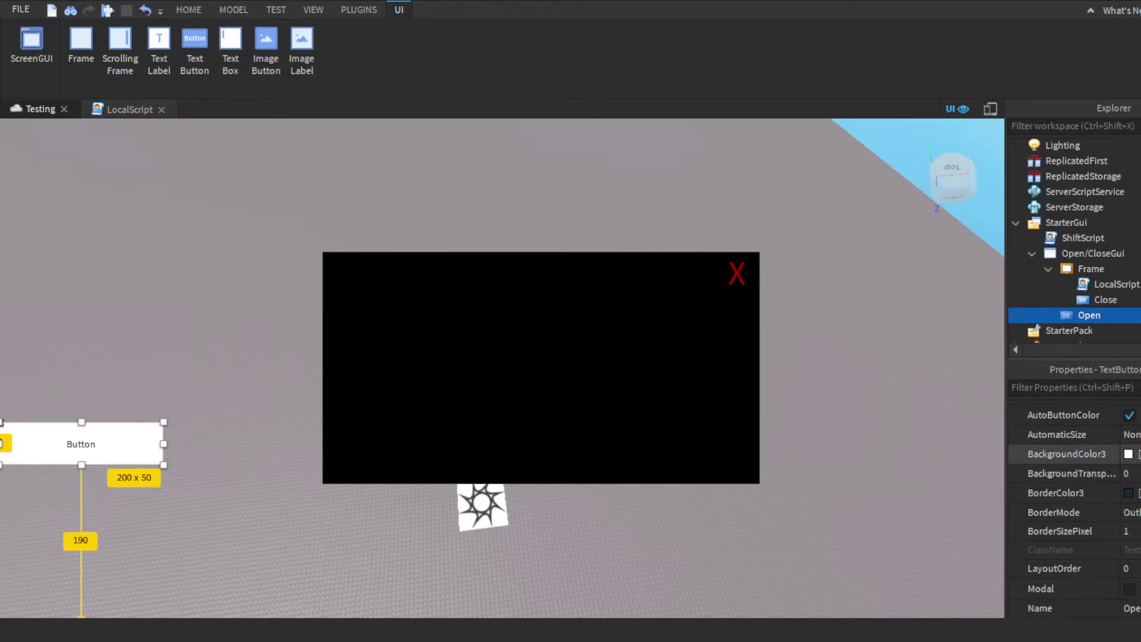
pyautogui.click(1066, 454)
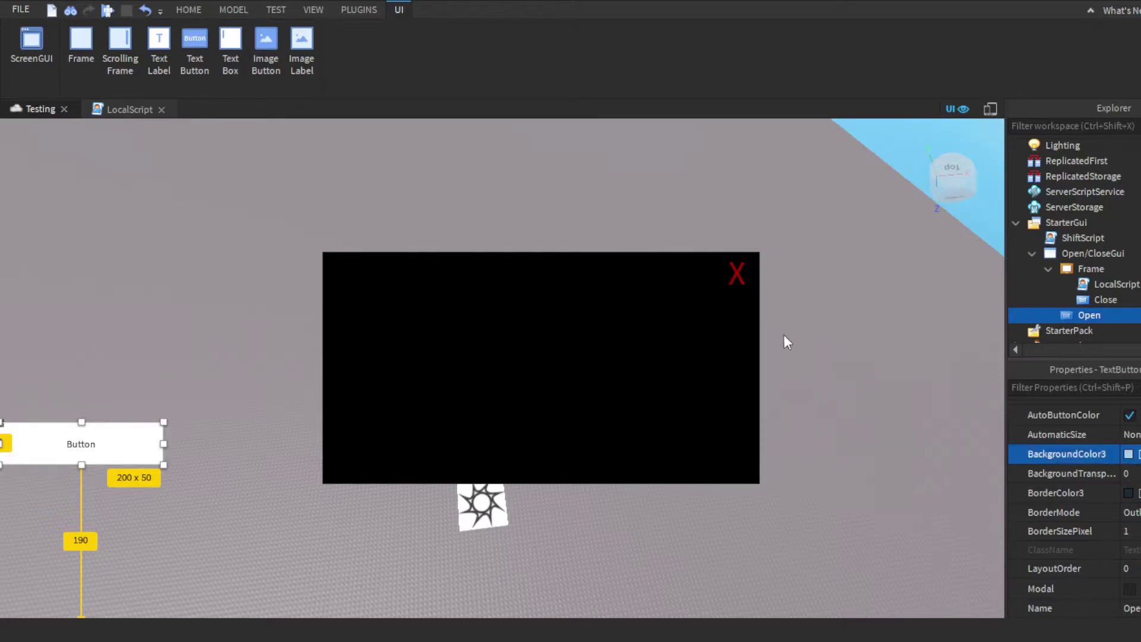
pyautogui.click(737, 322)
# Step: Change the Open button's text to "Click to open!"
pyautogui.scroll(-8, 1022, 588)
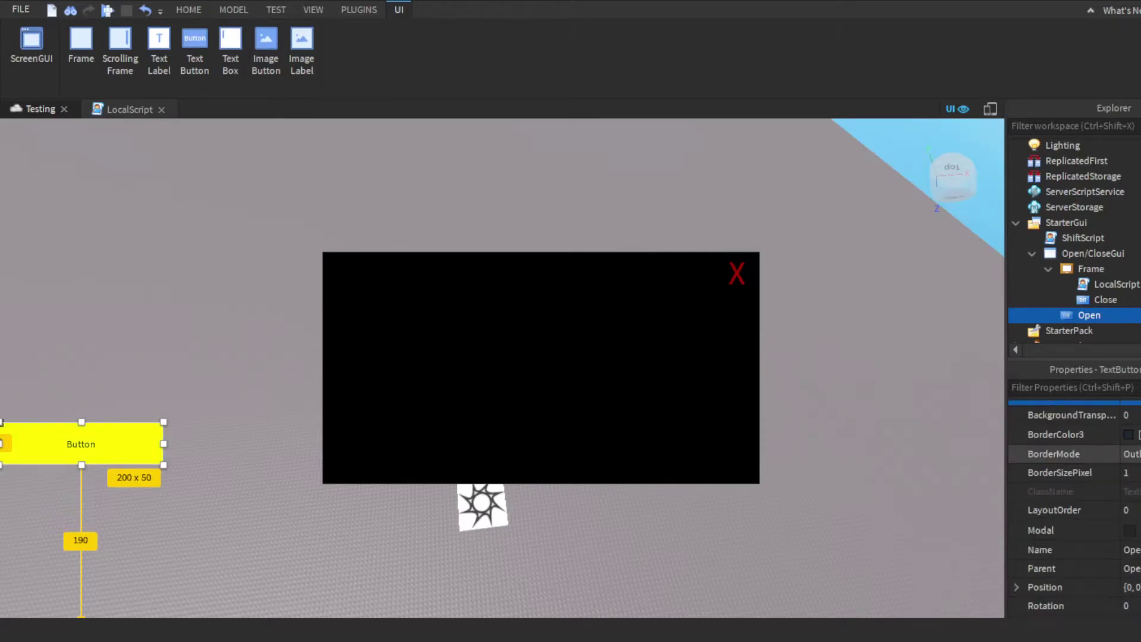
pyautogui.scroll(1, 1074, 442)
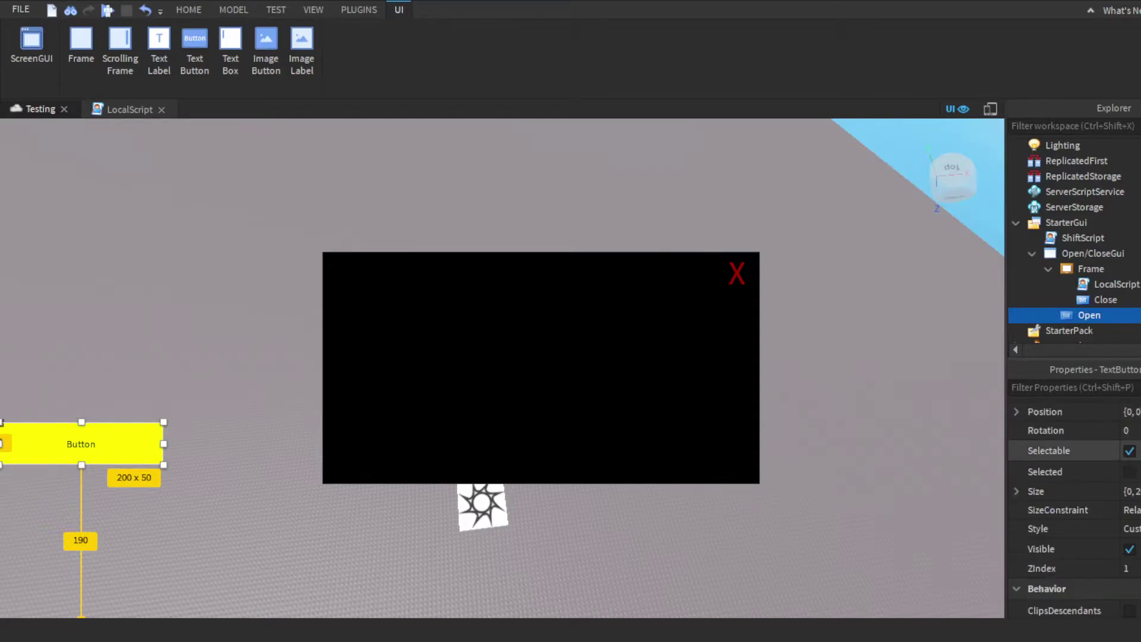
pyautogui.scroll(-1, 1074, 451)
pyautogui.scroll(-15, 1058, 469)
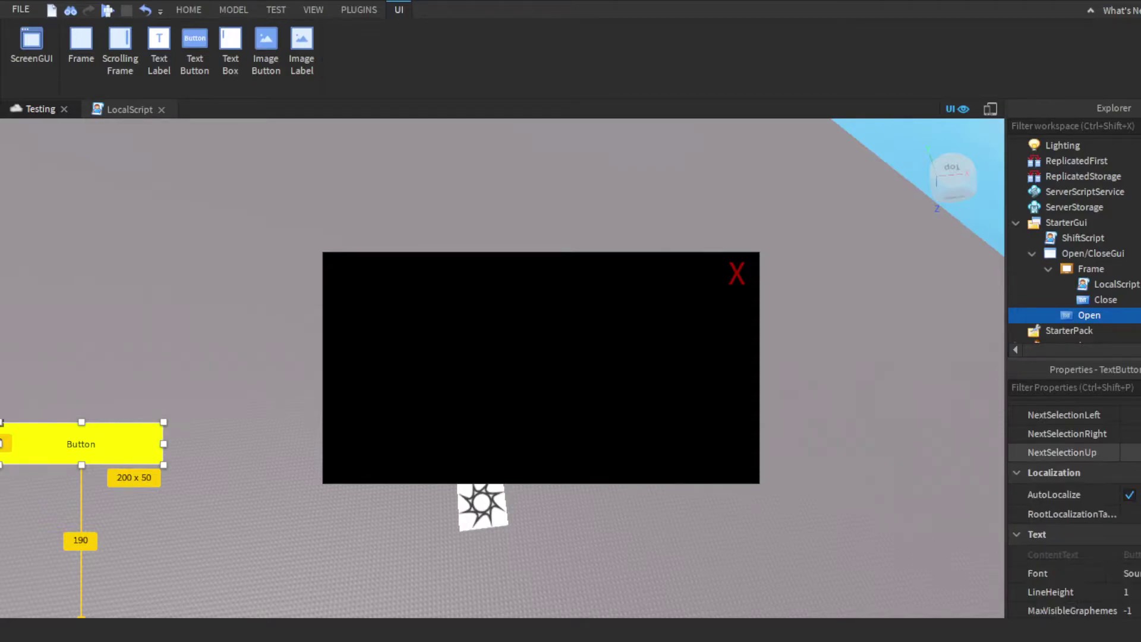
pyautogui.click(1129, 532)
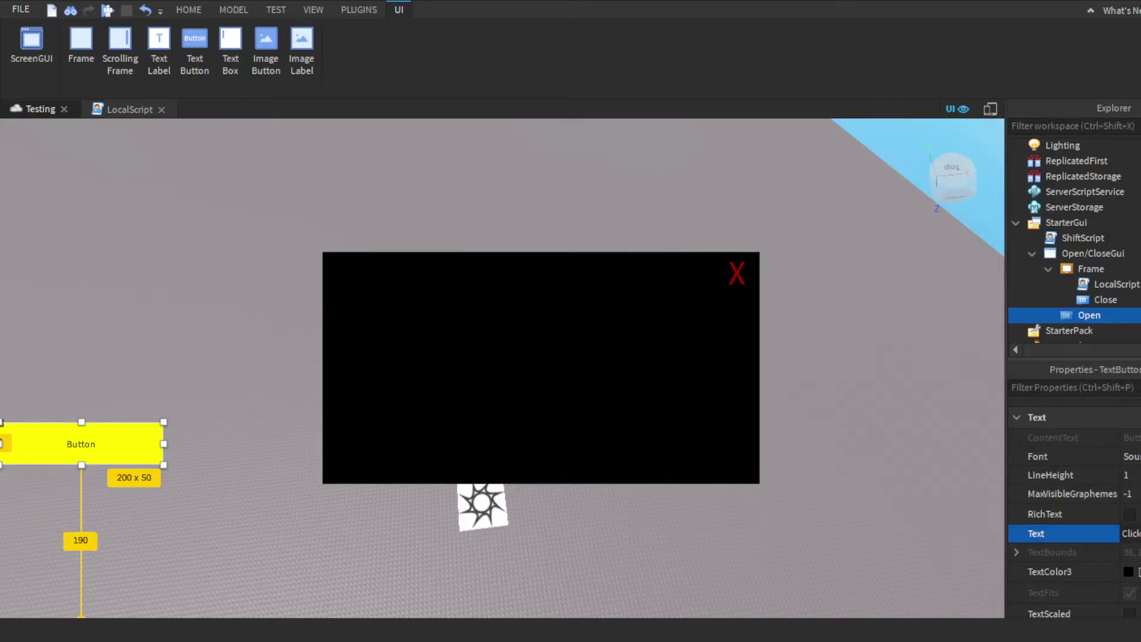
pyautogui.press('Return')
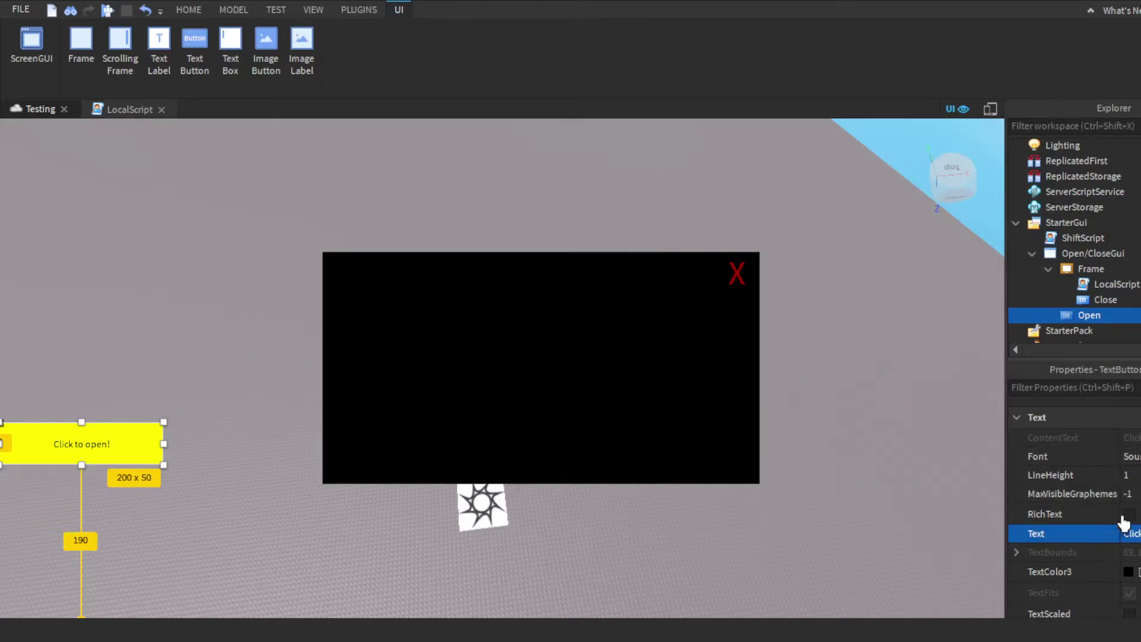
# Step: Turn on TextScaled and RichText for the Open button
pyautogui.scroll(-1, 1123, 523)
pyautogui.click(1129, 555)
pyautogui.click(1135, 455)
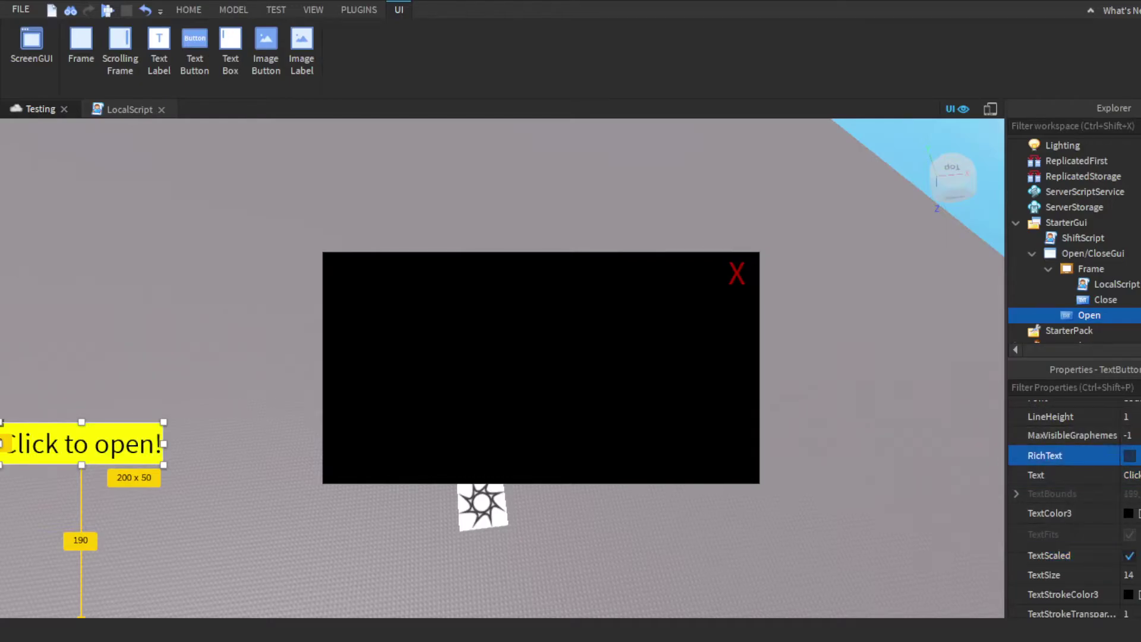
# Step: Enable RichText for the Open button and clear the selection
pyautogui.click(1130, 456)
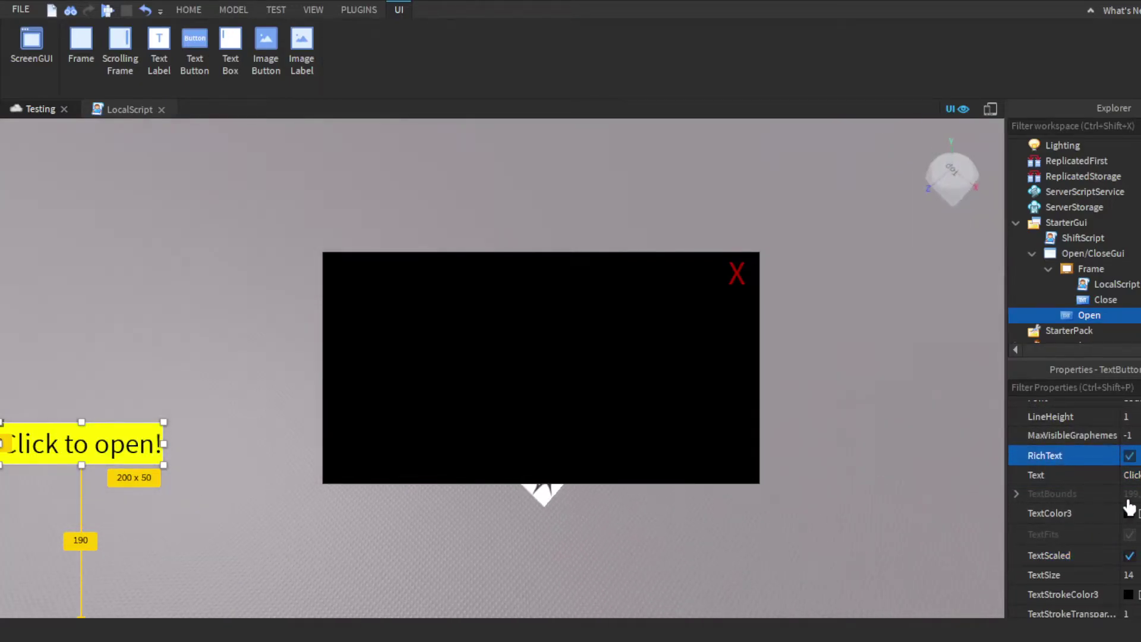
pyautogui.press('Escape')
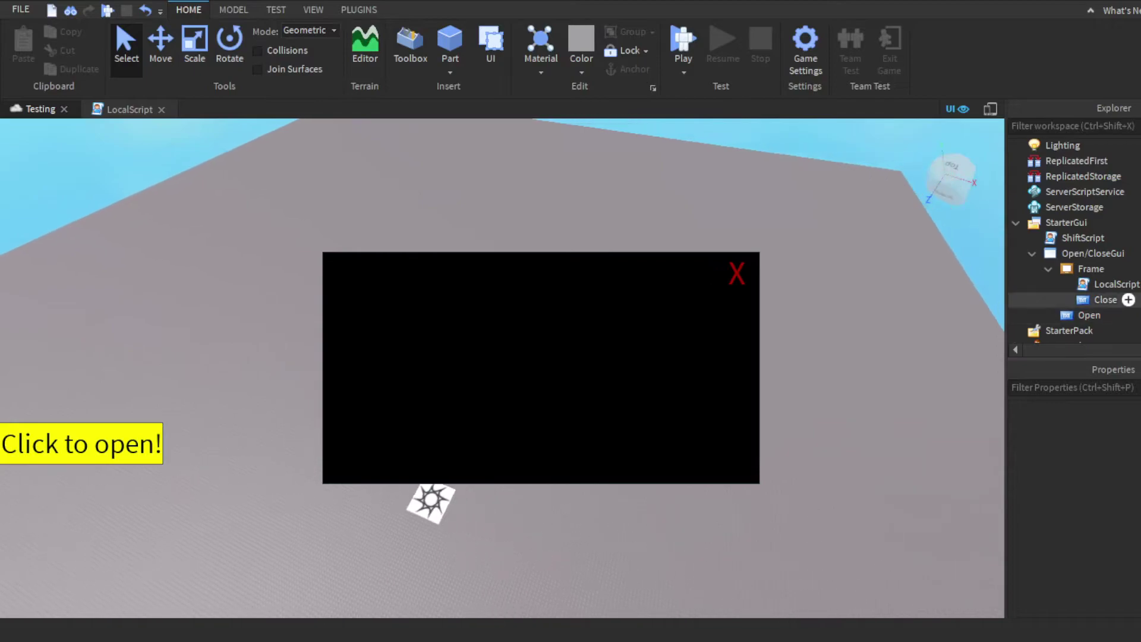
# Step: Turn off the Visible property of the Frame inside Open/CloseGui
pyautogui.click(1091, 268)
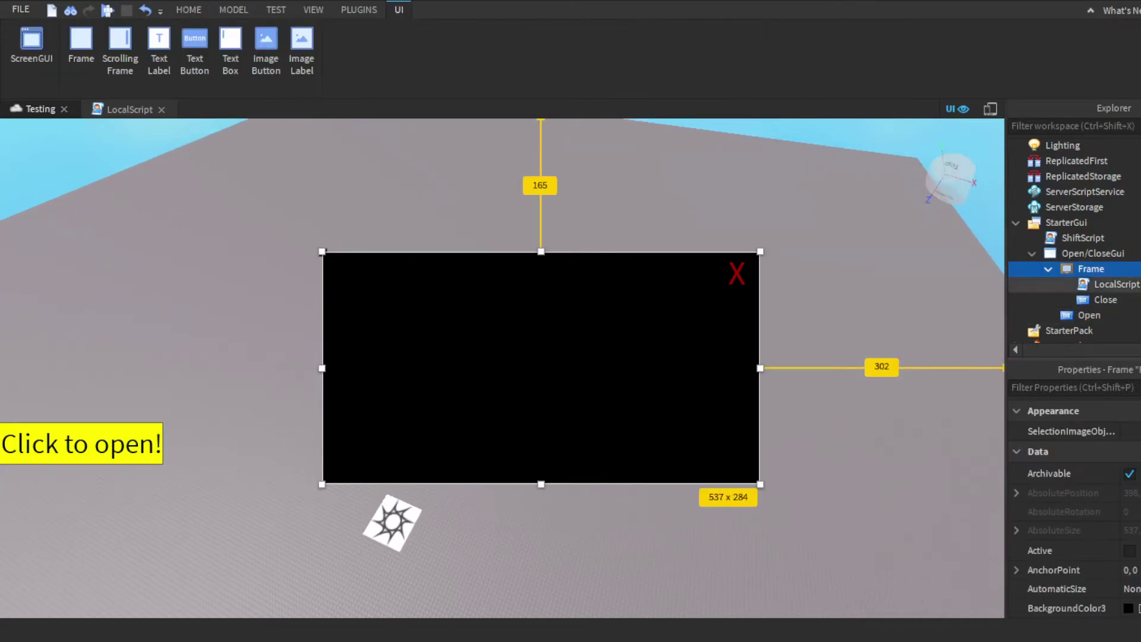
pyautogui.scroll(-4, 1073, 505)
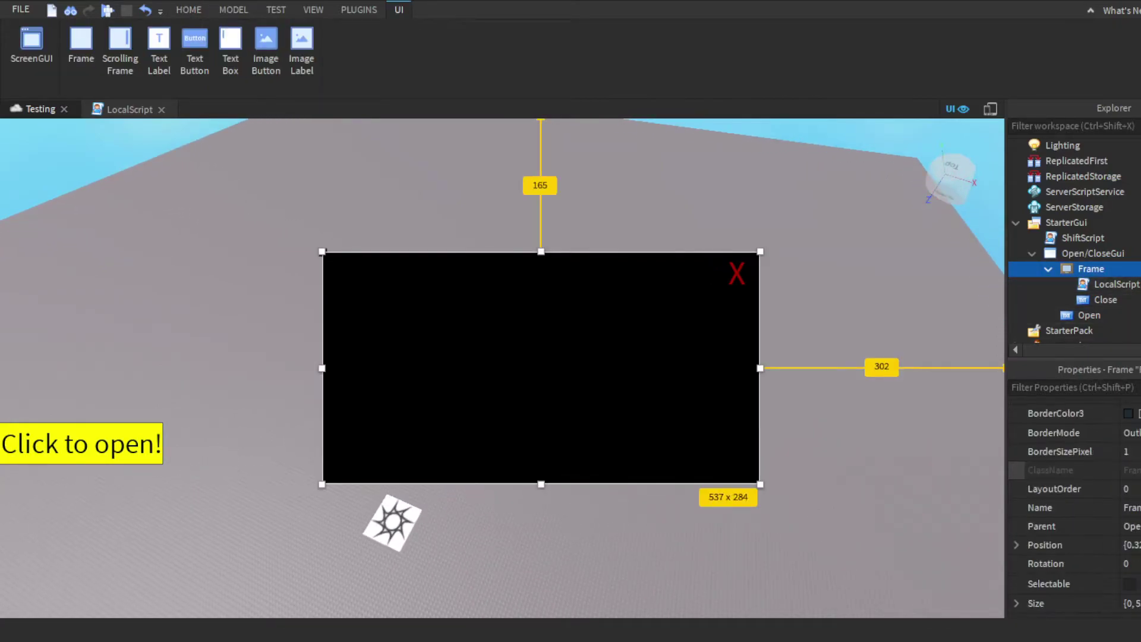
pyautogui.scroll(-3, 1072, 505)
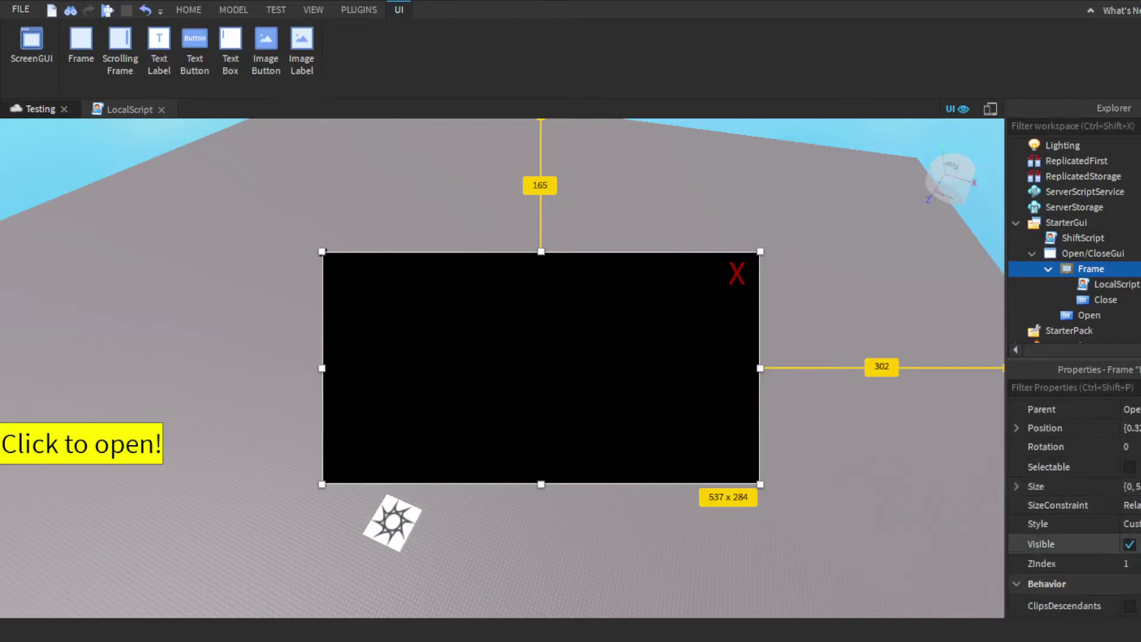
pyautogui.click(1129, 543)
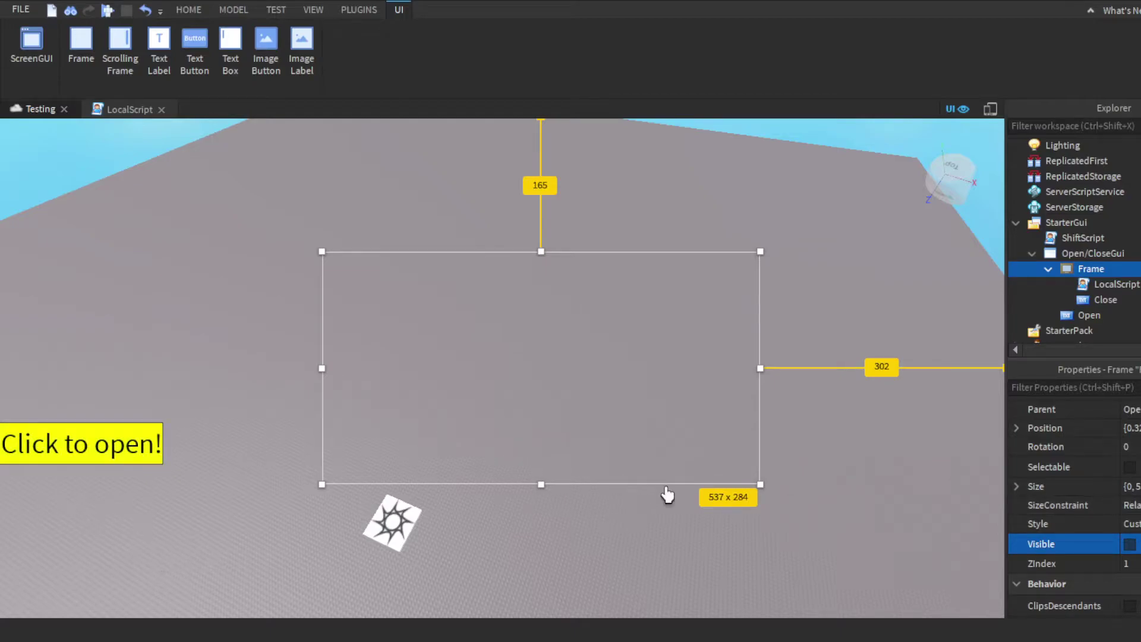
# Step: In the LocalScript, declare the frame variable with "local frame = script.Parent"
pyautogui.moveTo(1099, 315)
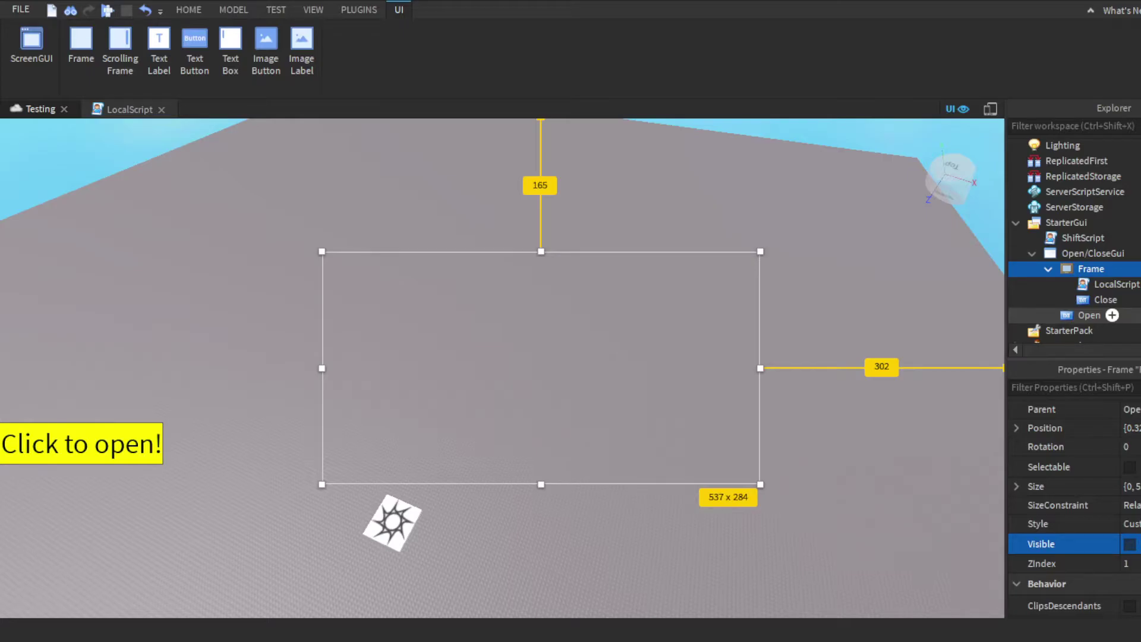
pyautogui.click(129, 109)
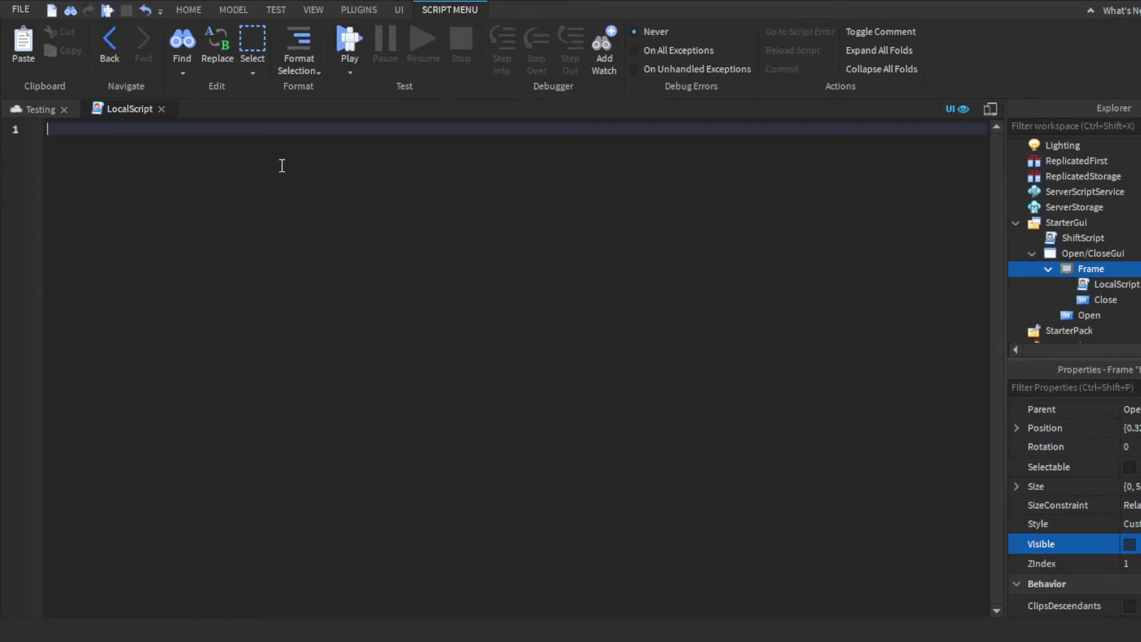
pyautogui.write('local frame = script.Parent')
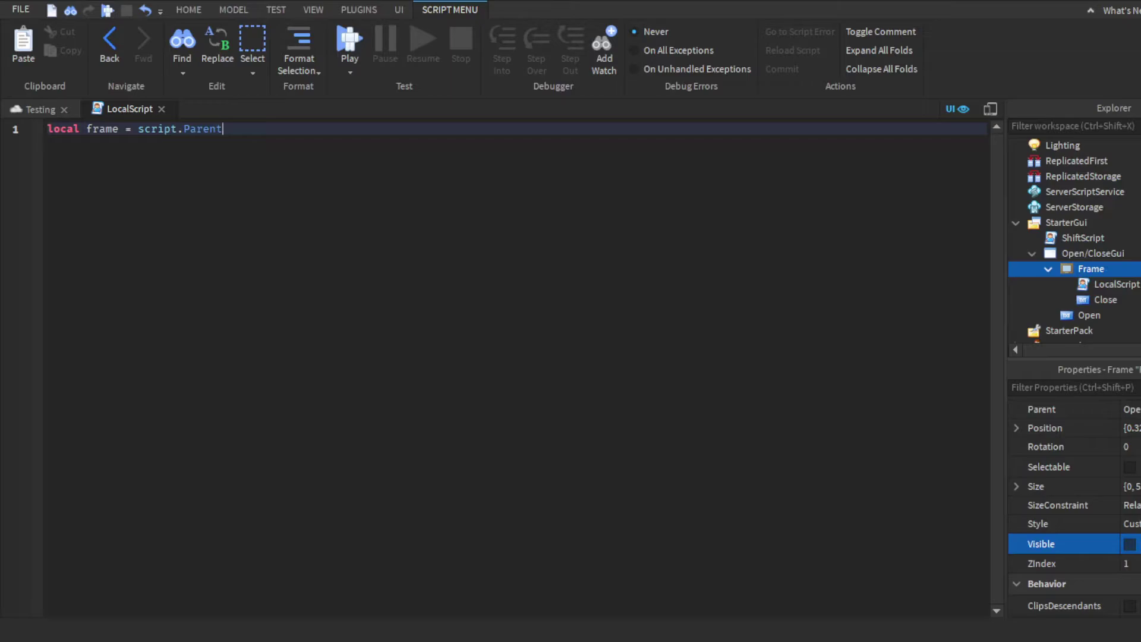
# Step: On line 2, declare the Open button variable as local Open = frame.Parent:WaitForChild("Open")
pyautogui.press('Return')
pyautogui.write('local Open ')
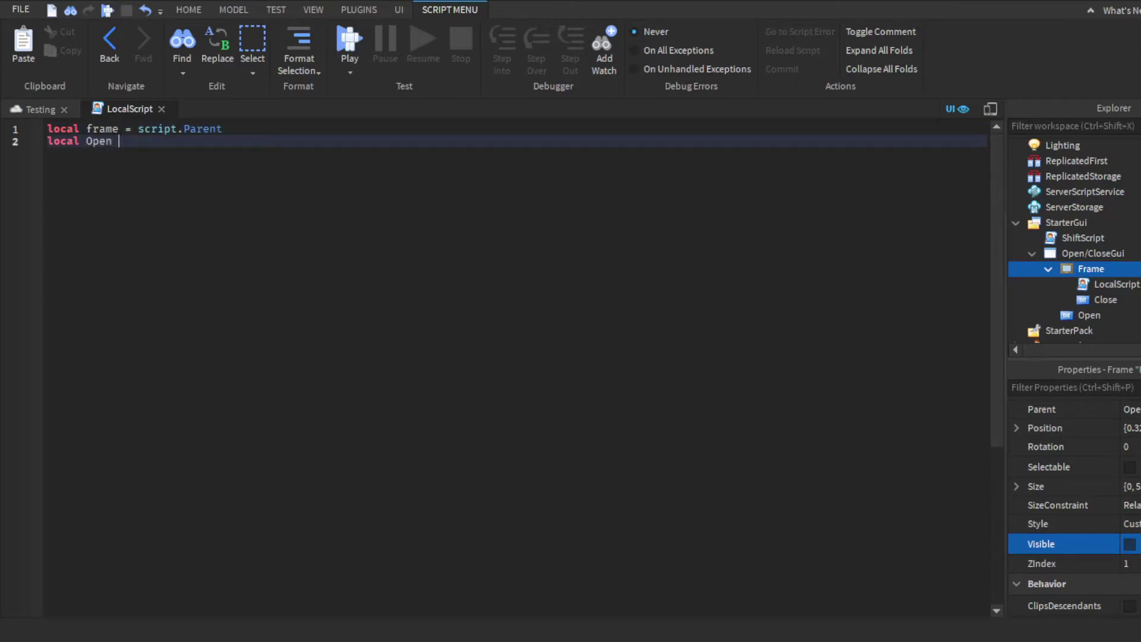
pyautogui.write('= ')
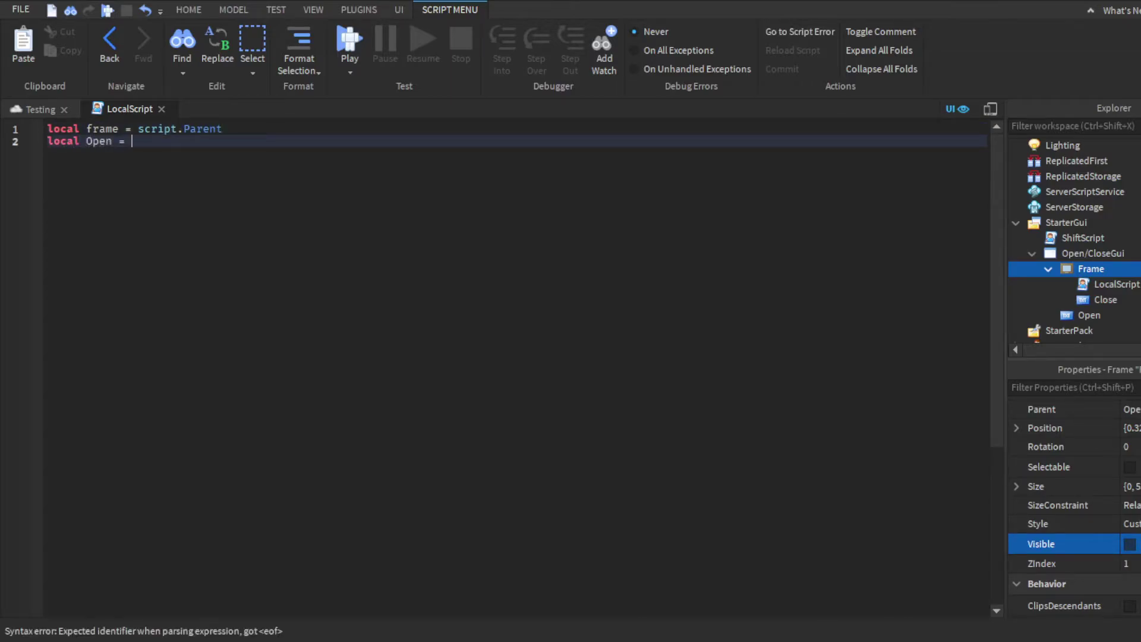
pyautogui.write('frame:')
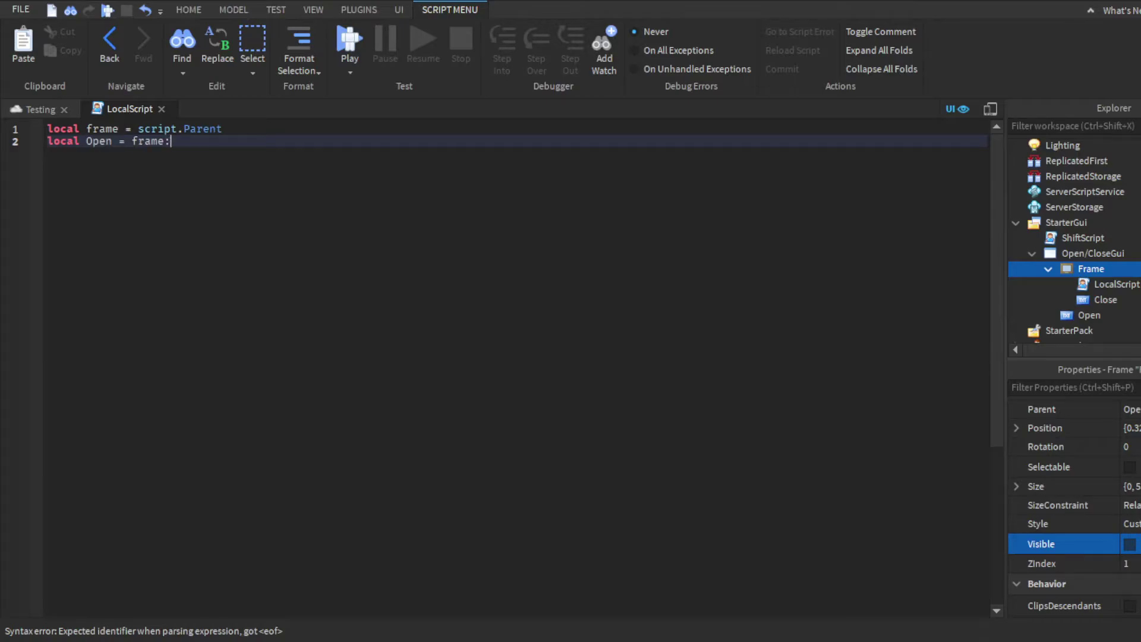
pyautogui.press('BackSpace')
pyautogui.write('.P')
pyautogui.press('Tab')
pyautogui.write(':Wai')
pyautogui.press('Tab')
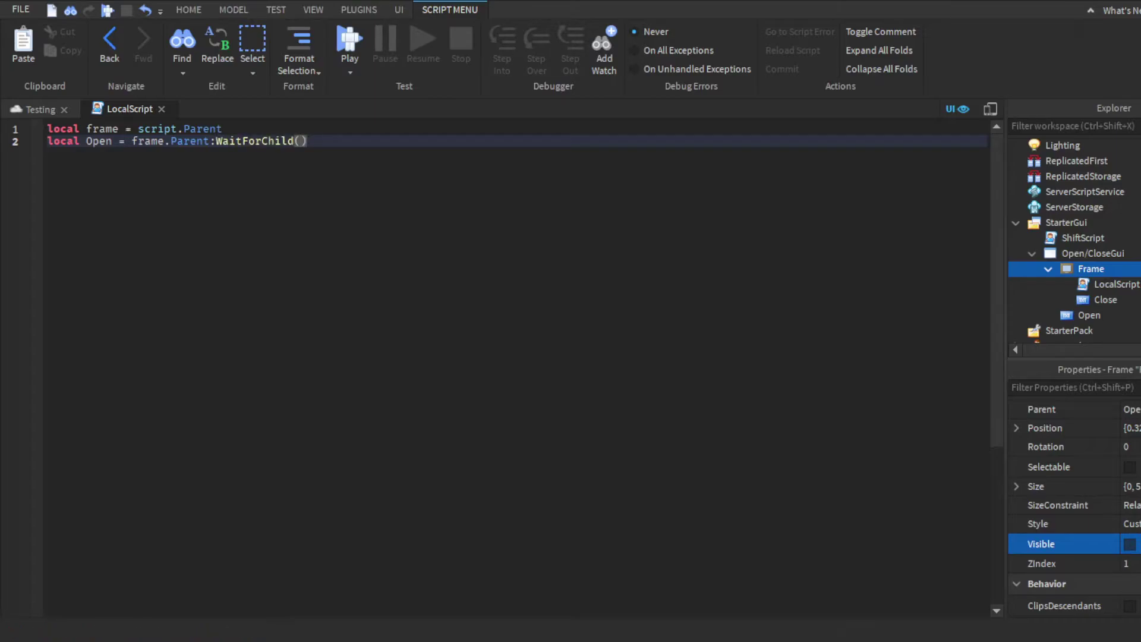
pyautogui.write('"Open')
pyautogui.moveTo(1114, 269)
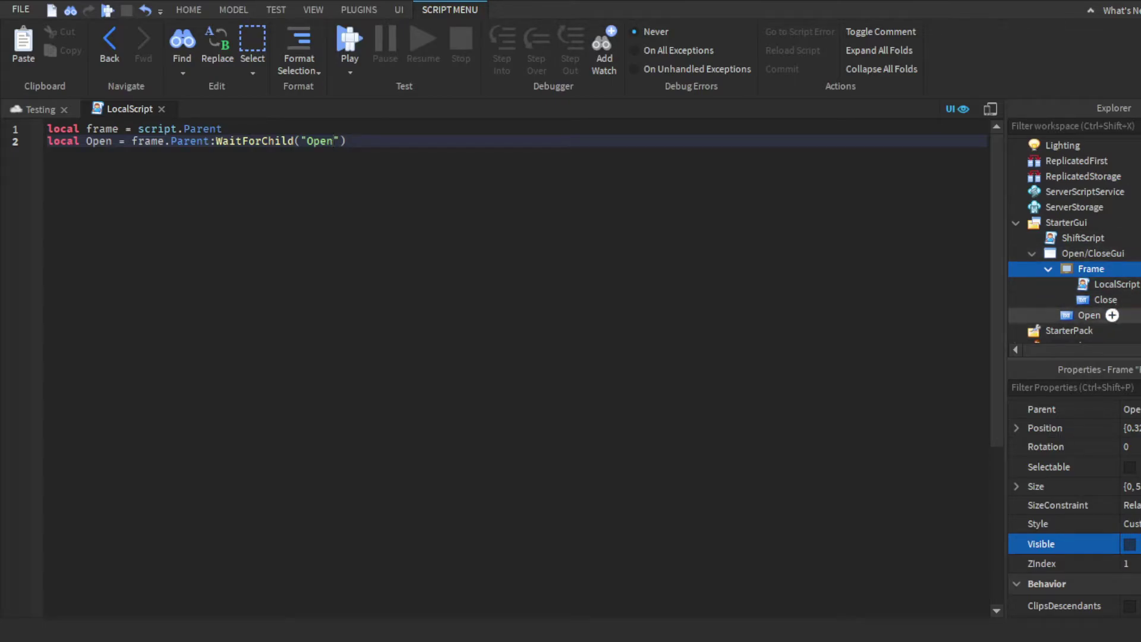
# Step: On line 3, declare local Close = frame:WaitForChild("Close") and leave a blank line below it
pyautogui.click(512, 170)
pyautogui.press('Return')
pyautogui.write('local Clos')
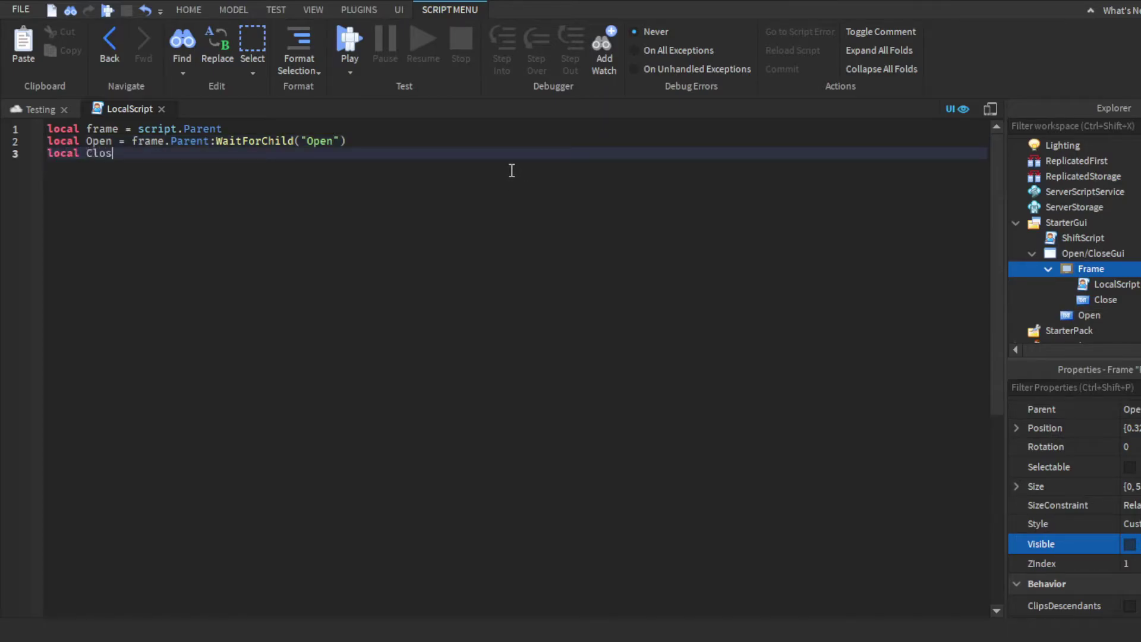
pyautogui.write('e = frame:WaitForChild("Close')
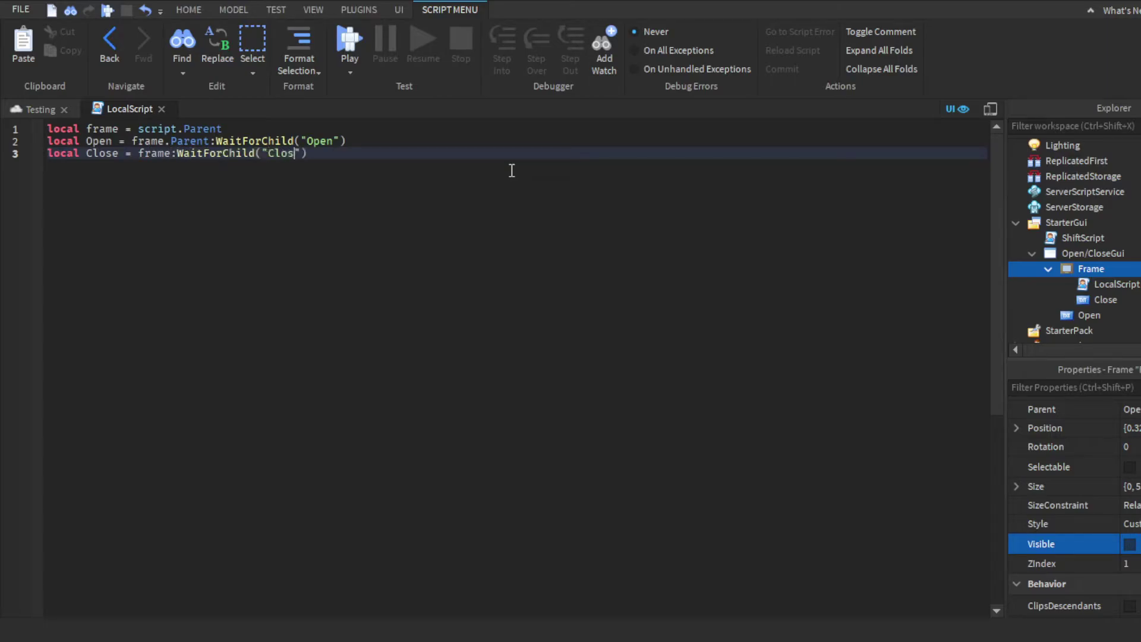
pyautogui.press('Return')
pyautogui.press('Return')
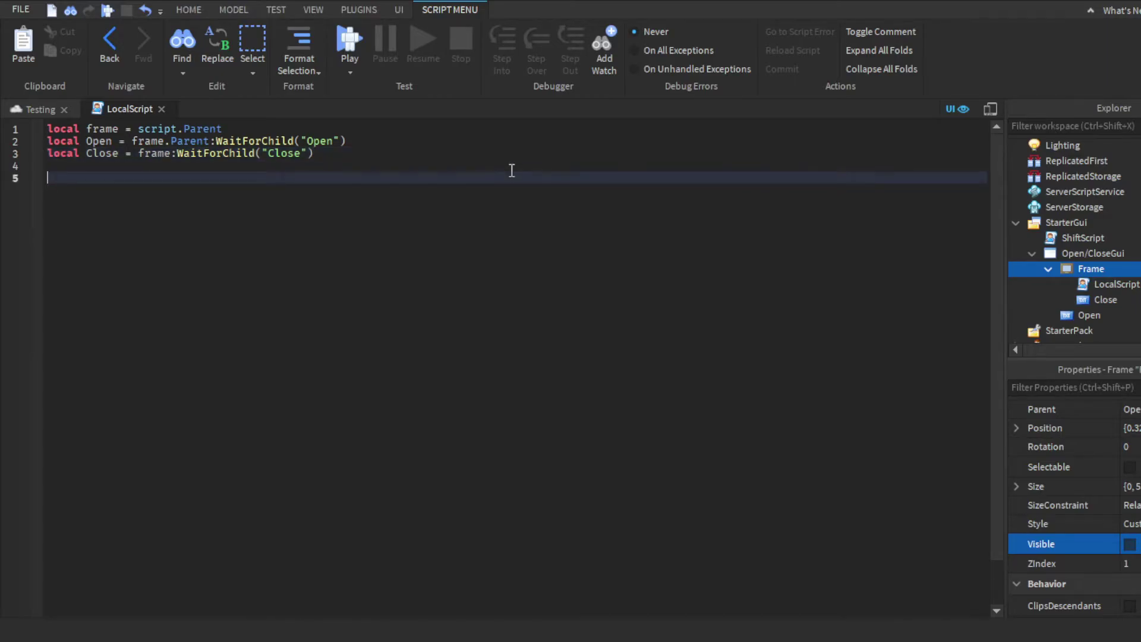
# Step: Start the open handler on line 5 with Open.MouseButton1Click:connect(function(), including its closing end)
pyautogui.write('Open')
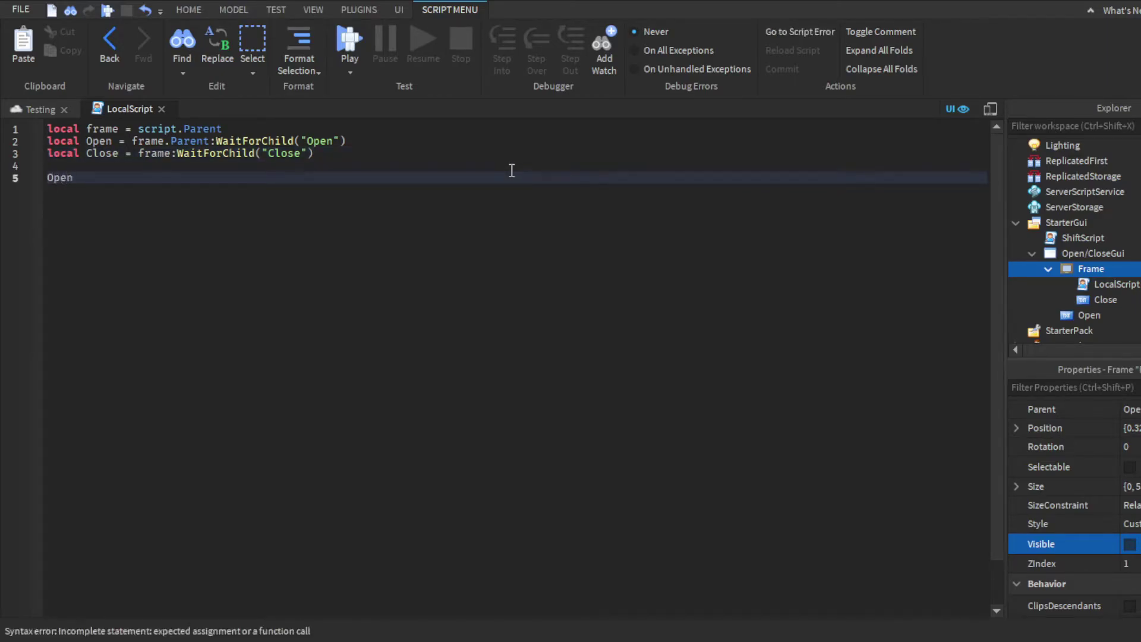
pyautogui.write('.MousseButton1Click:connect(function)')
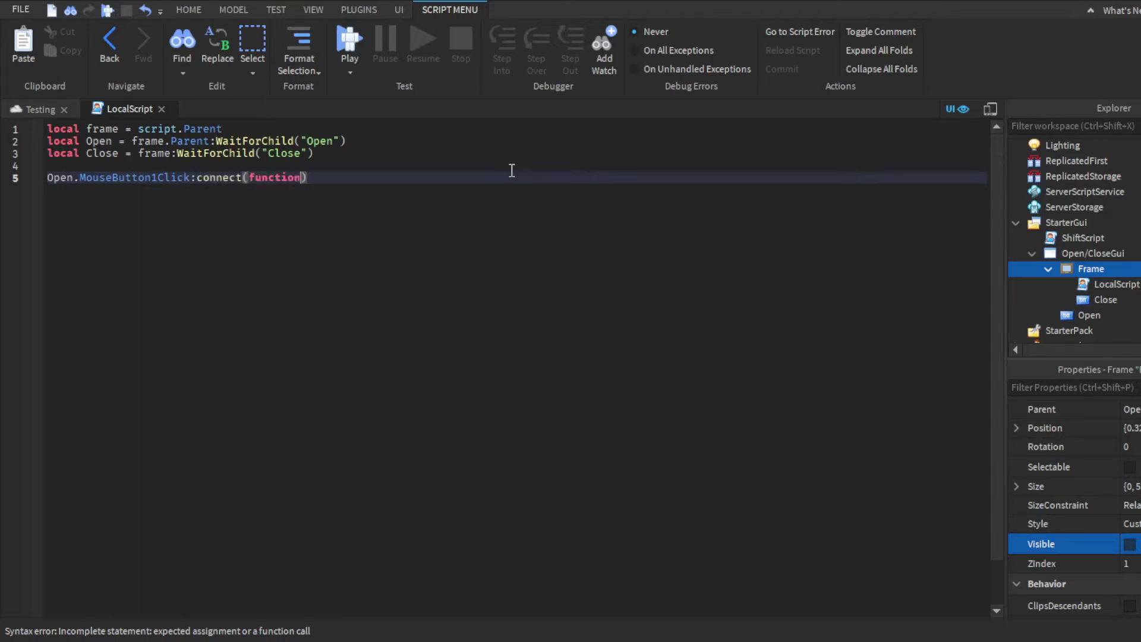
pyautogui.write('()')
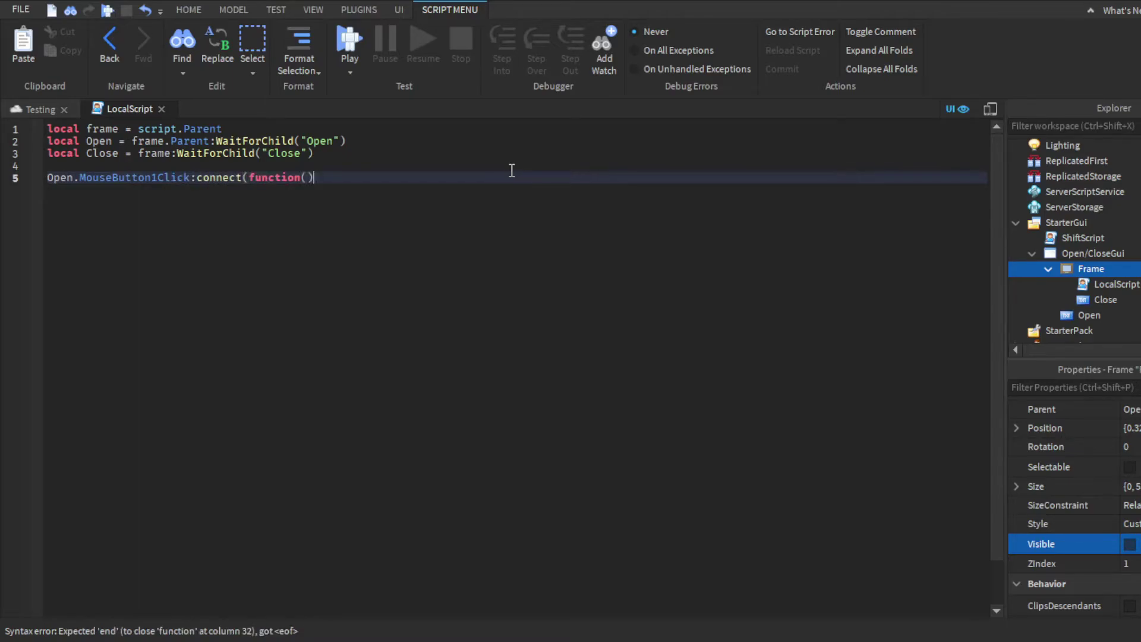
pyautogui.press('Return')
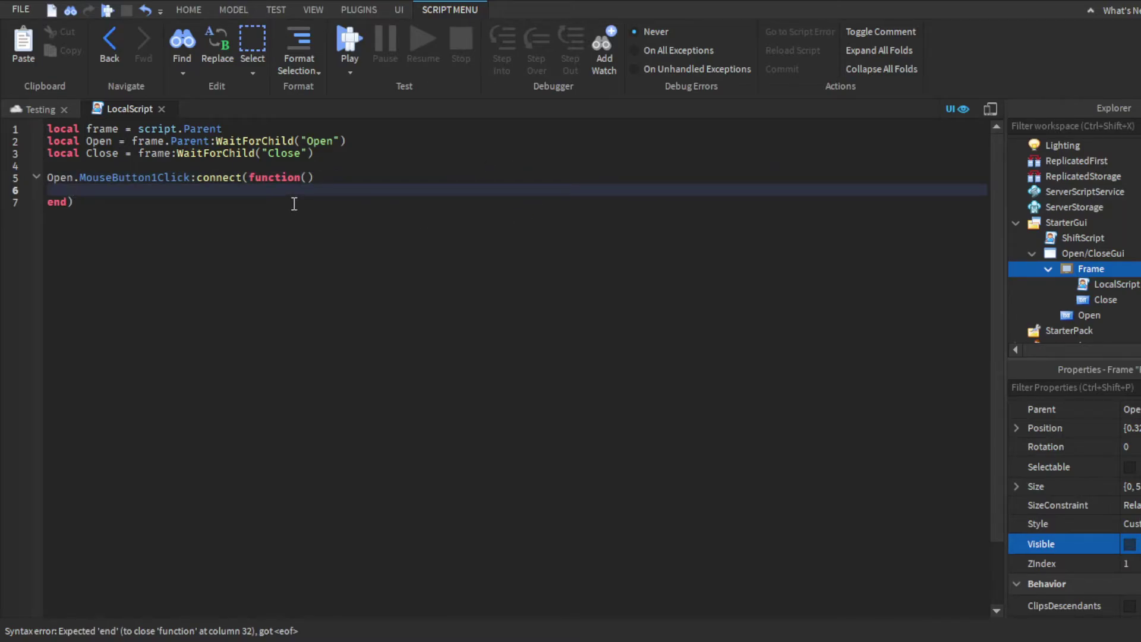
pyautogui.write('Op')
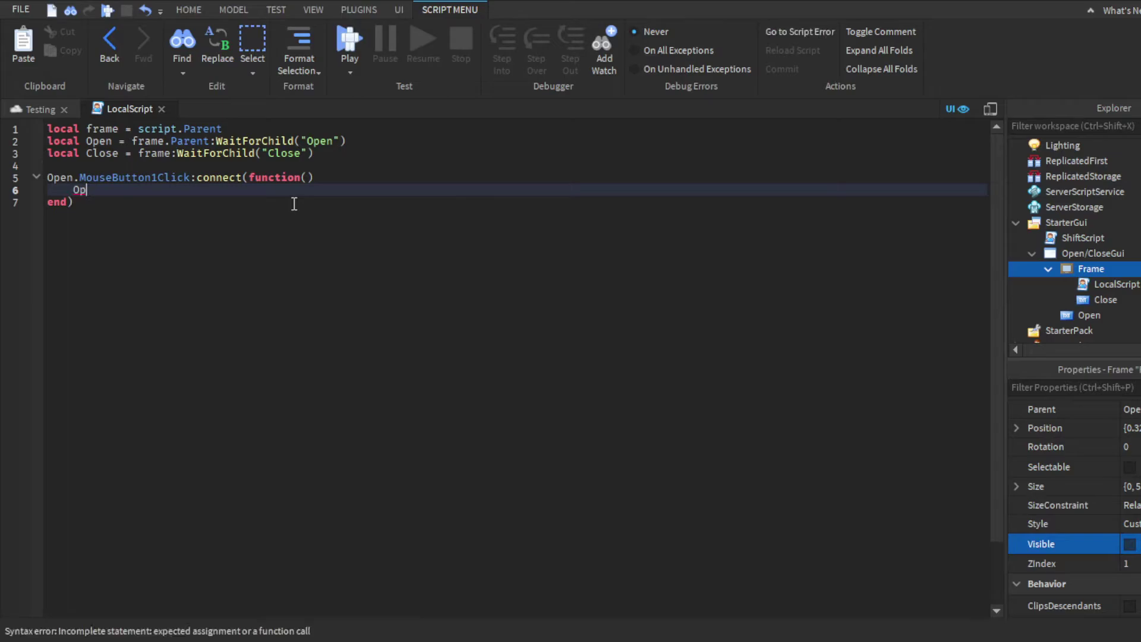
pyautogui.write('en.Vicible =')
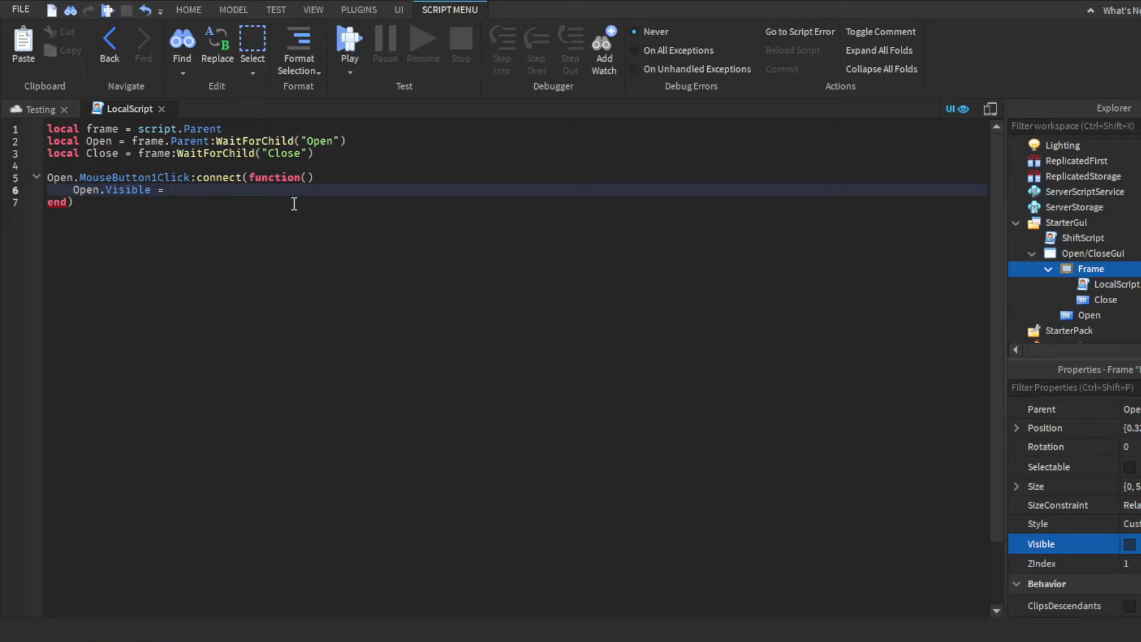
pyautogui.press('BackSpace')
pyautogui.press('BackSpace')
pyautogui.press('BackSpace')
pyautogui.press('BackSpace')
pyautogui.press('BackSpace')
pyautogui.press('BackSpace')
pyautogui.press('BackSpace')
pyautogui.press('BackSpace')
pyautogui.press('BackSpace')
pyautogui.press('BackSpace')
pyautogui.press('BackSpace')
pyautogui.press('BackSpace')
pyautogui.press('BackSpace')
pyautogui.press('BackSpace')
pyautogui.press('BackSpace')
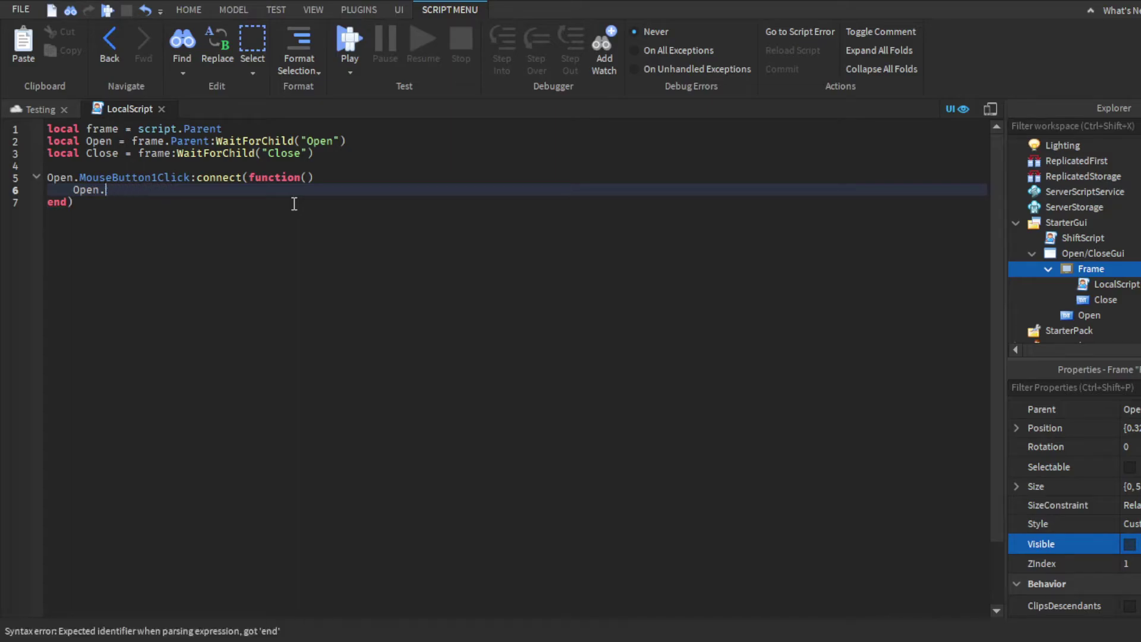
# Step: Make the Open click handler show the frame with frame.Visible = true
pyautogui.write('frame.Visible =')
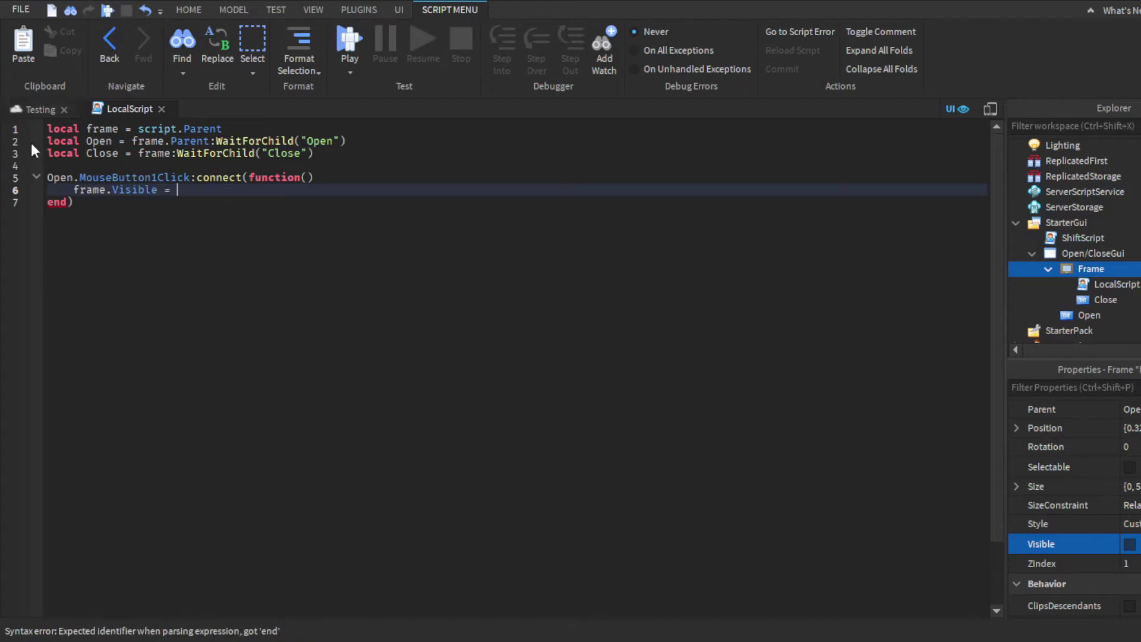
pyautogui.click(37, 108)
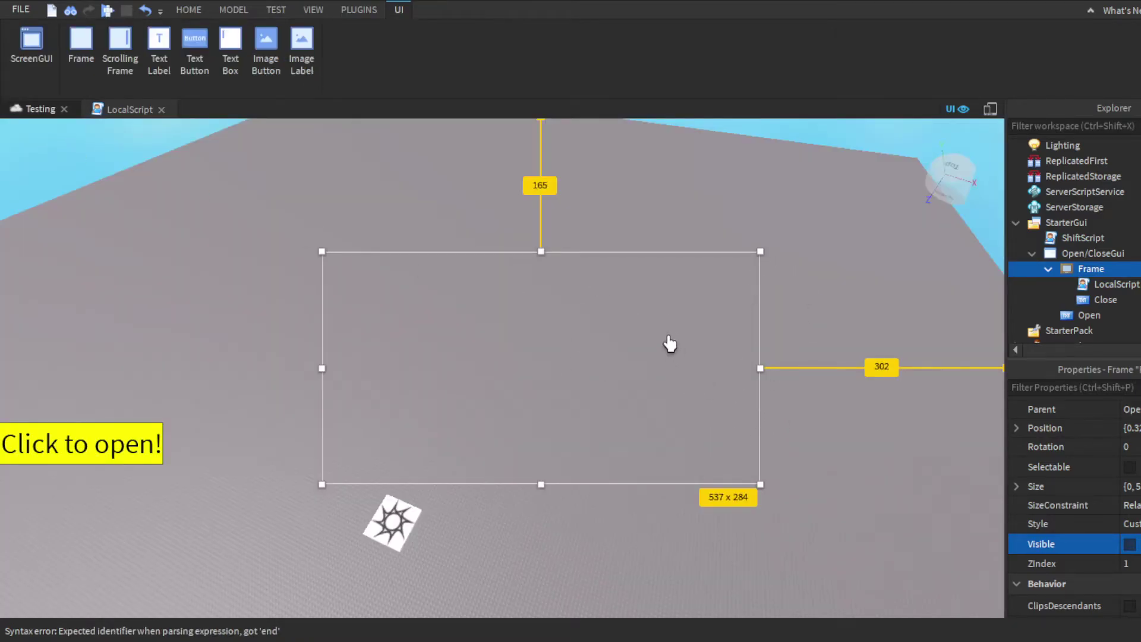
pyautogui.click(127, 109)
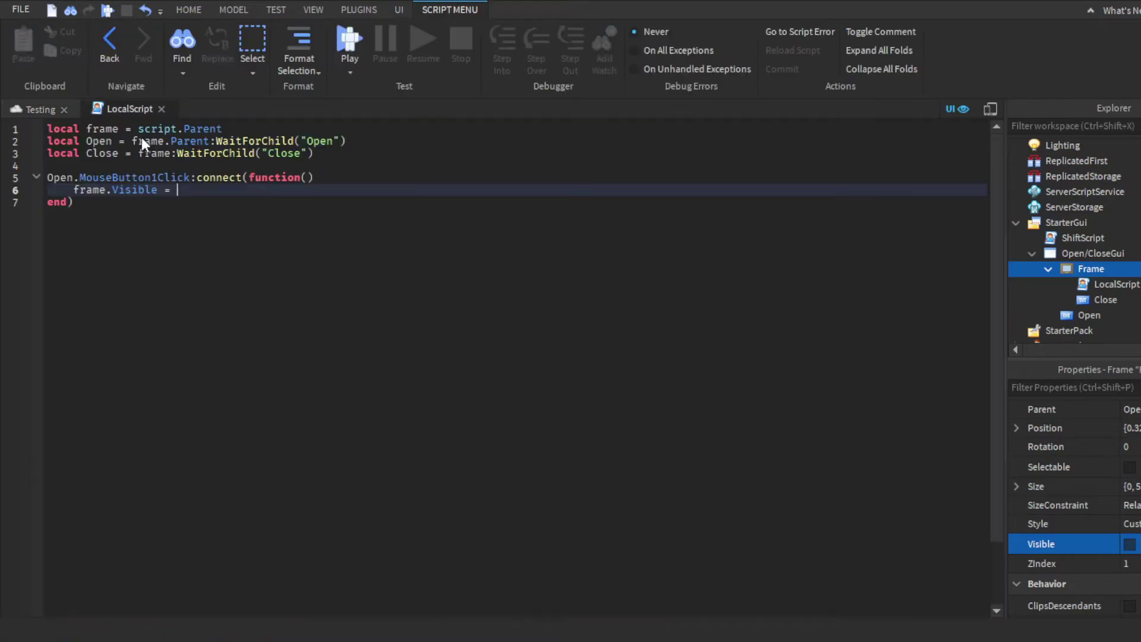
pyautogui.write('true')
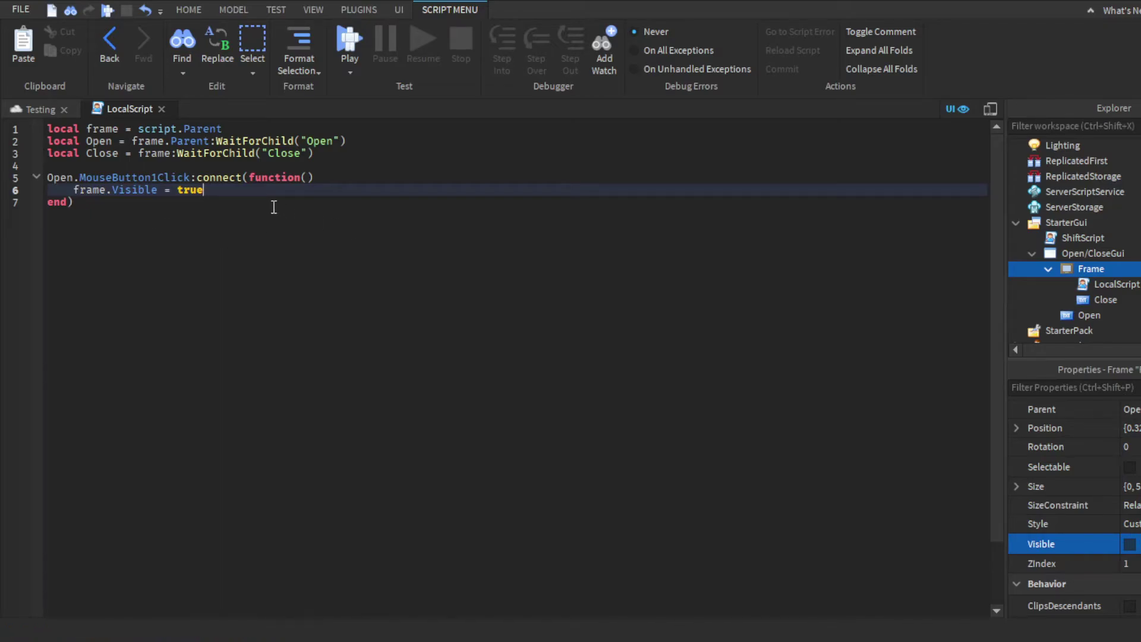
# Step: Add Open.Visible = false below the frame line so the handler hides the Open button
pyautogui.press('Return')
pyautogui.write('Op')
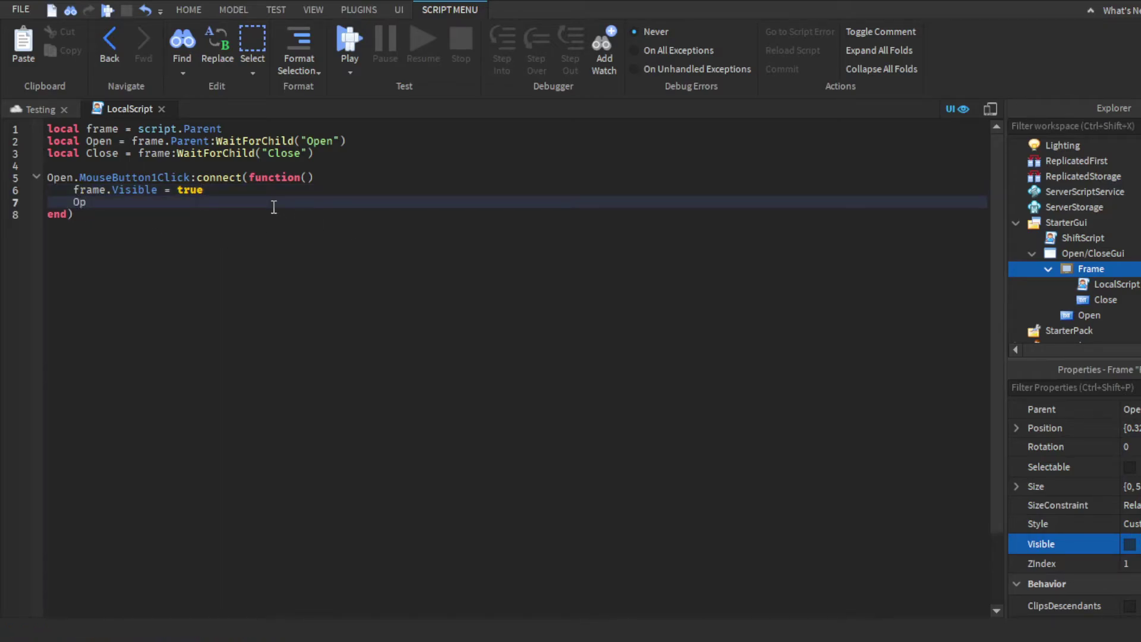
pyautogui.write('en.Visib')
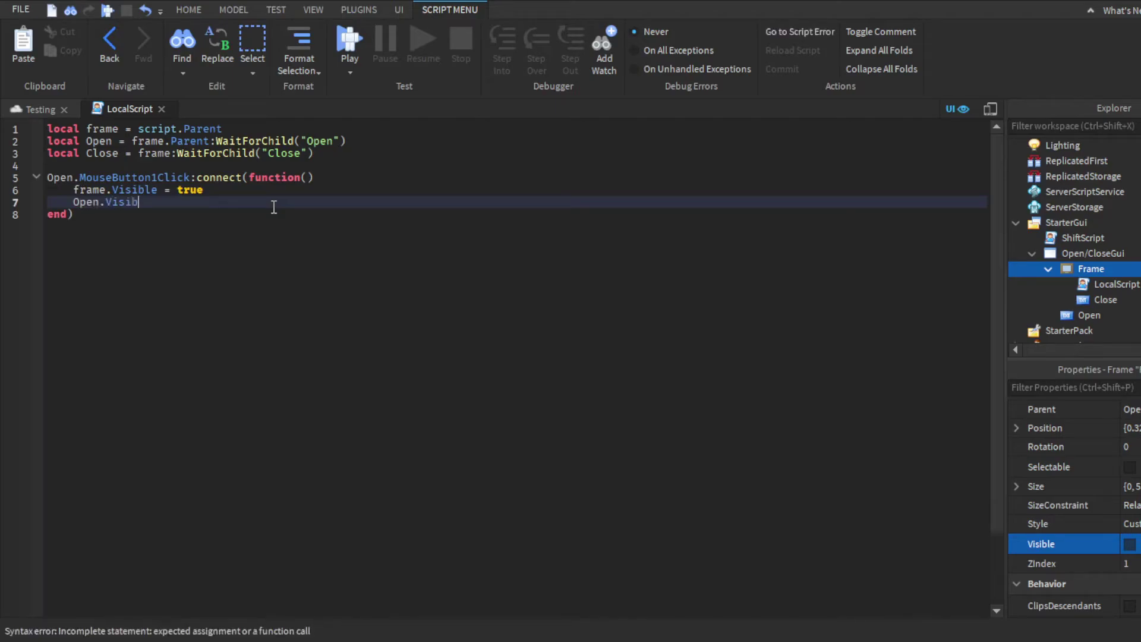
pyautogui.write('le = false')
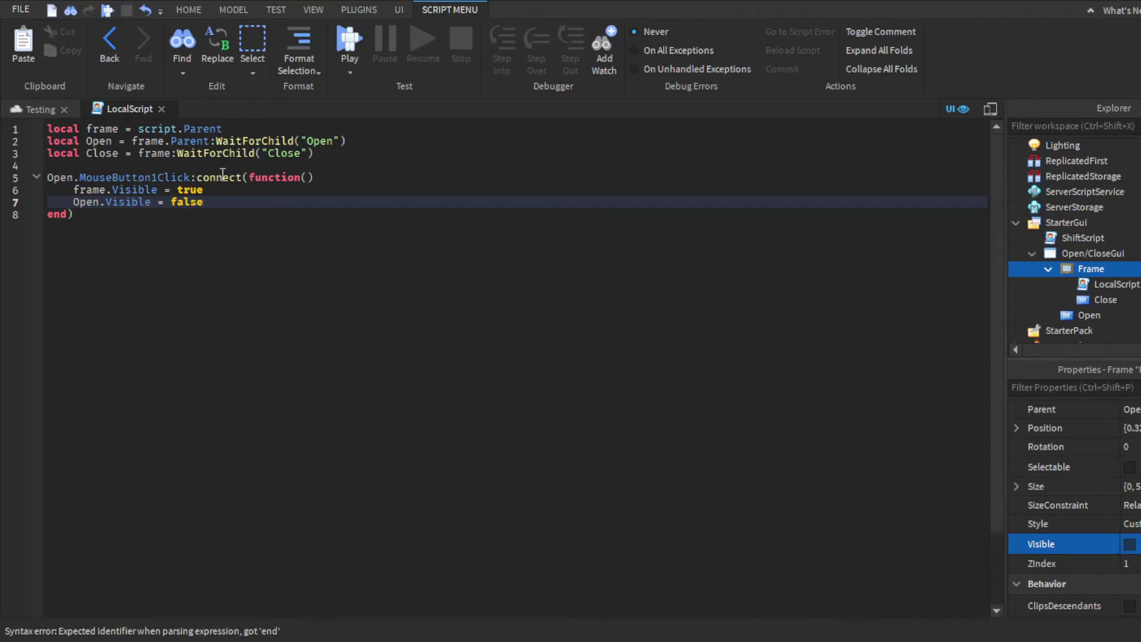
pyautogui.click(41, 108)
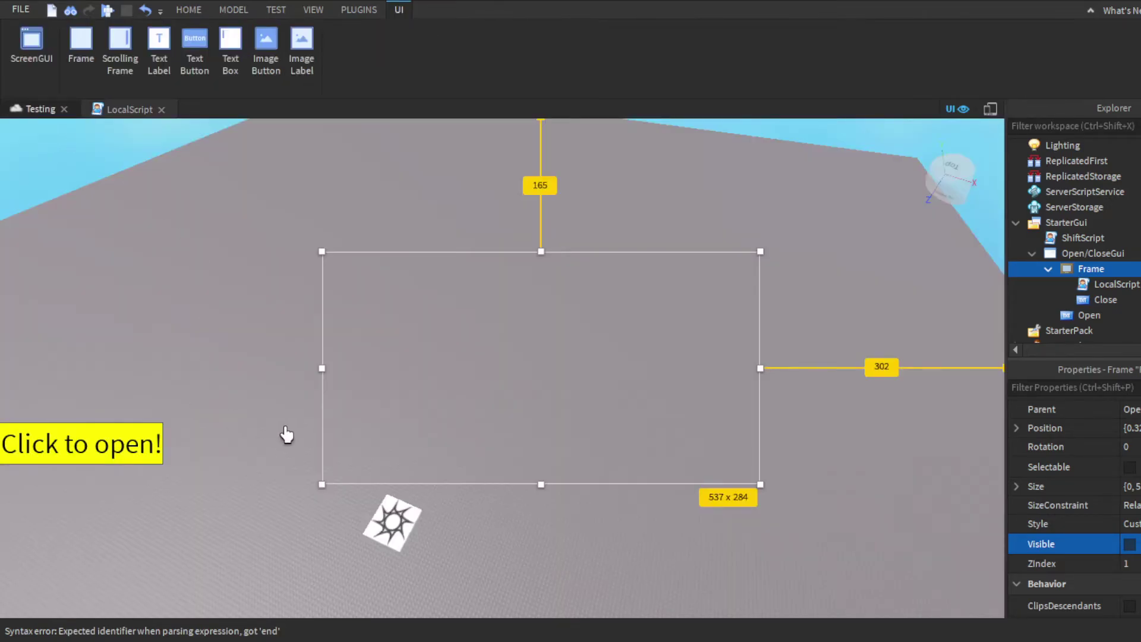
pyautogui.click(130, 109)
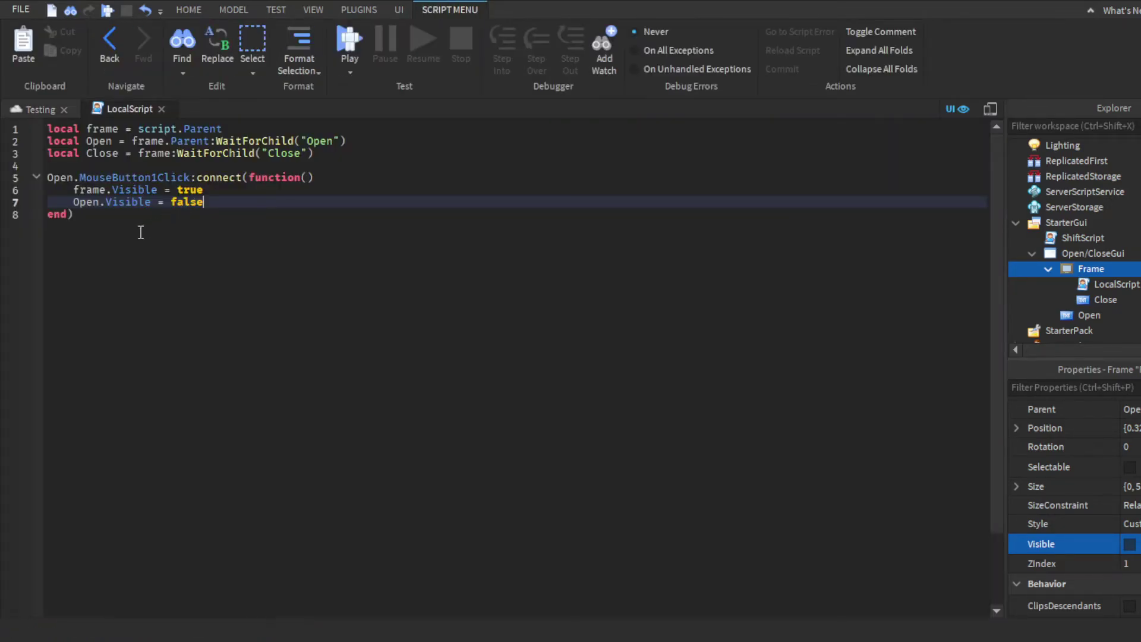
# Step: Duplicate the whole Open.MouseButton1Click function block below the original, separated by one blank line
pyautogui.moveTo(47, 177); pyautogui.dragTo(73, 219)
pyautogui.click(133, 269)
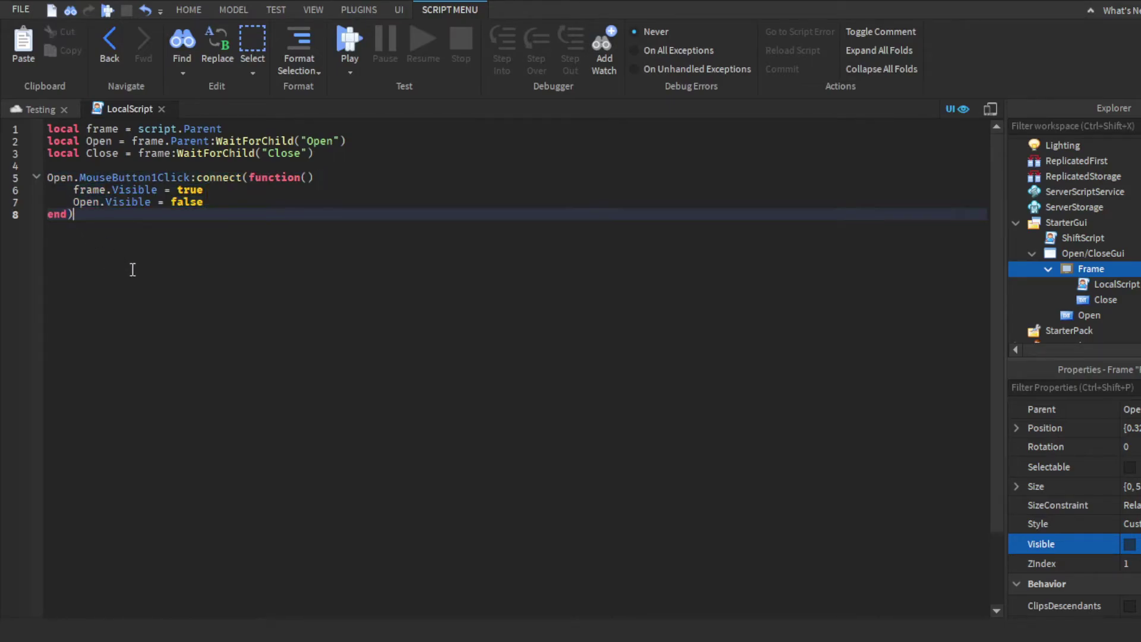
pyautogui.press('Return')
pyautogui.press('Return')
pyautogui.write('Open.MouseButton1Click:connect(function() \tframe.Visible = true \tOpen.Visible = false end)')
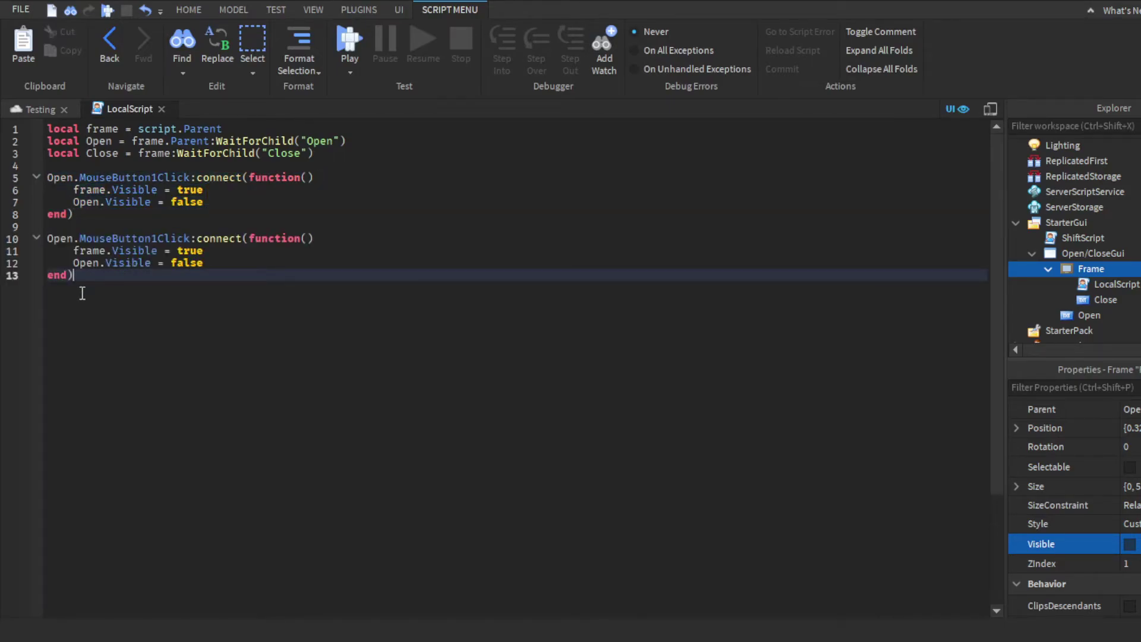
# Step: Change the duplicated handler on line 10 to Close.MouseButton1Click and make it set frame.Visible = false
pyautogui.doubleClick(59, 239)
pyautogui.write('Close')
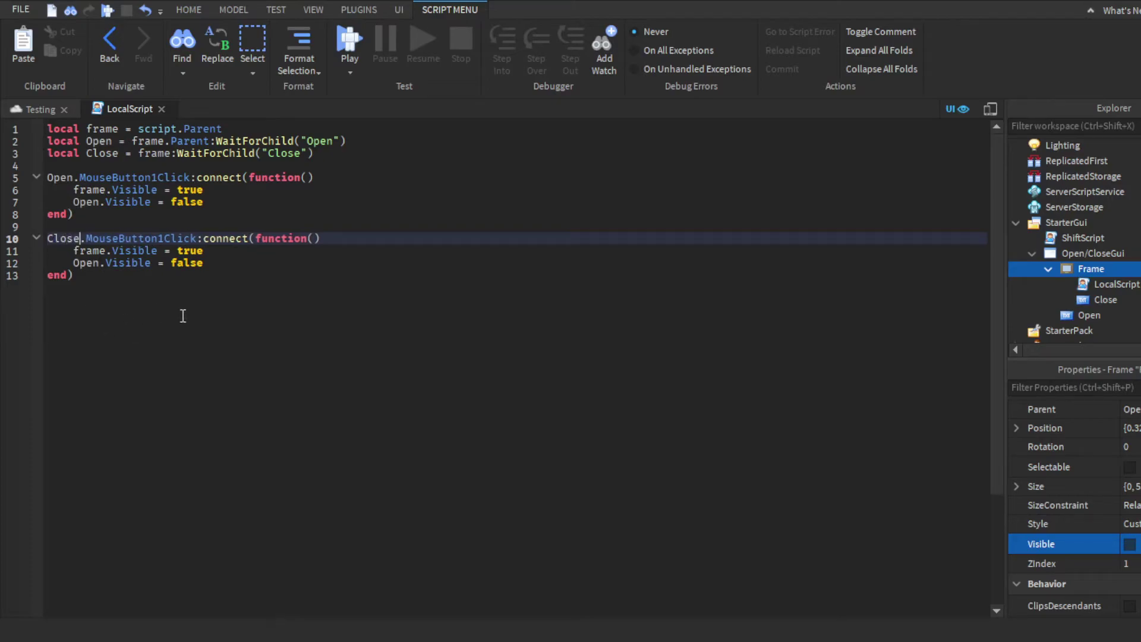
pyautogui.press('Down')
pyautogui.press('End')
pyautogui.hotkey('ctrl', 'shift', 'Left')
pyautogui.write('false')
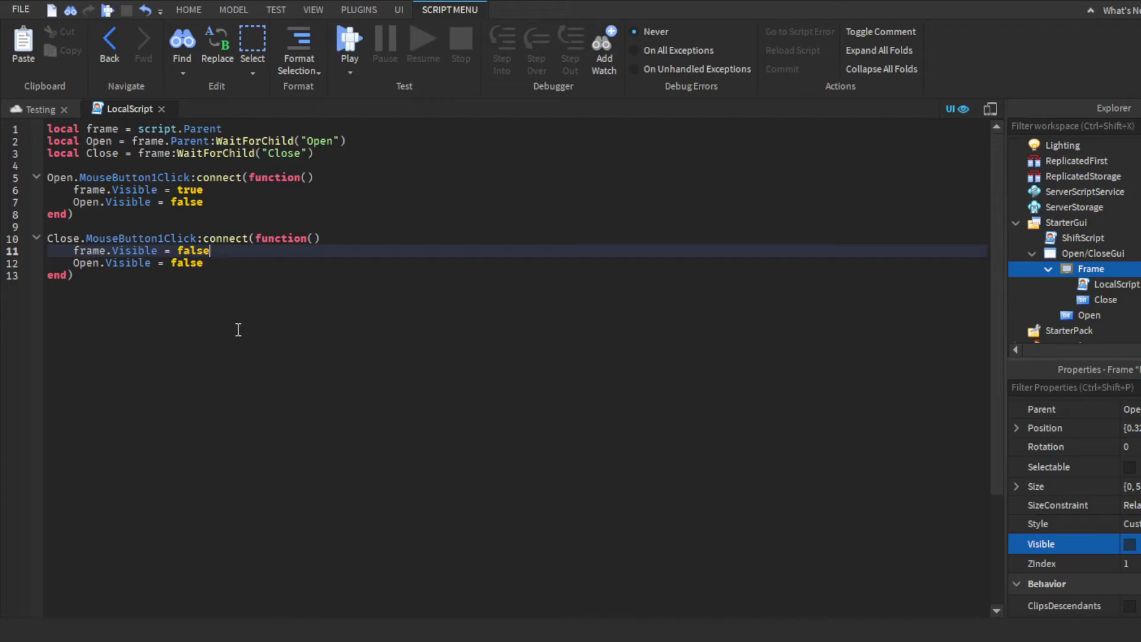
# Step: Make the Close click handler show the Open button again with Open.Visible = true
pyautogui.press('Down')
pyautogui.press('End')
pyautogui.hotkey('ctrl', 'shift', 'Left')
pyautogui.write('true')
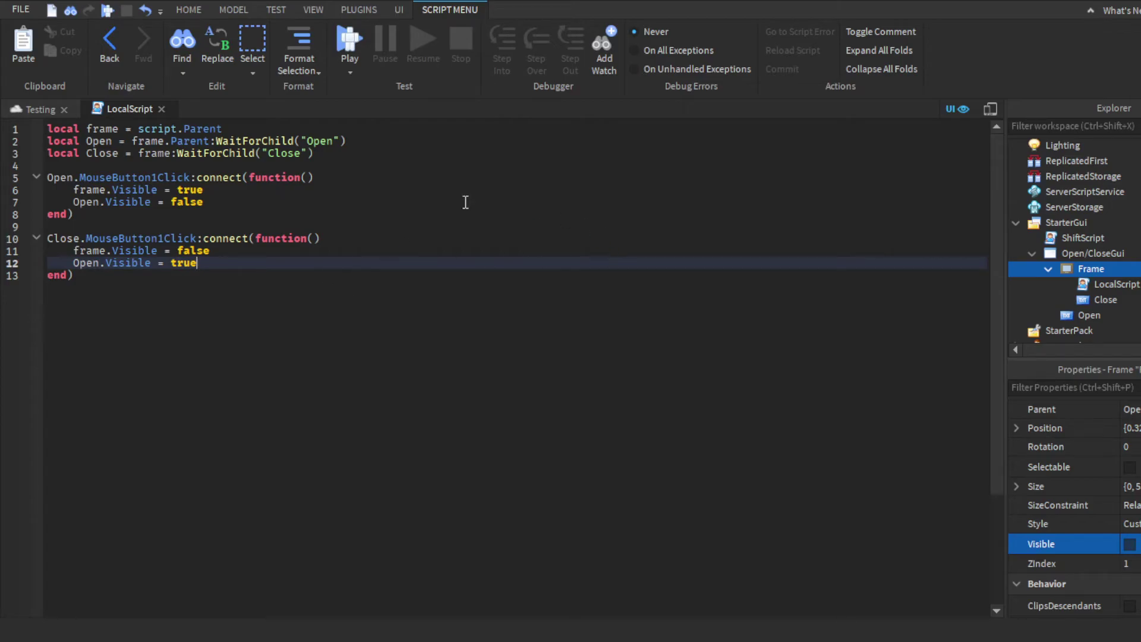
# Step: Playtest the Testing place, open and close the frame twice with its Open and X buttons, and stop the test
pyautogui.click(41, 108)
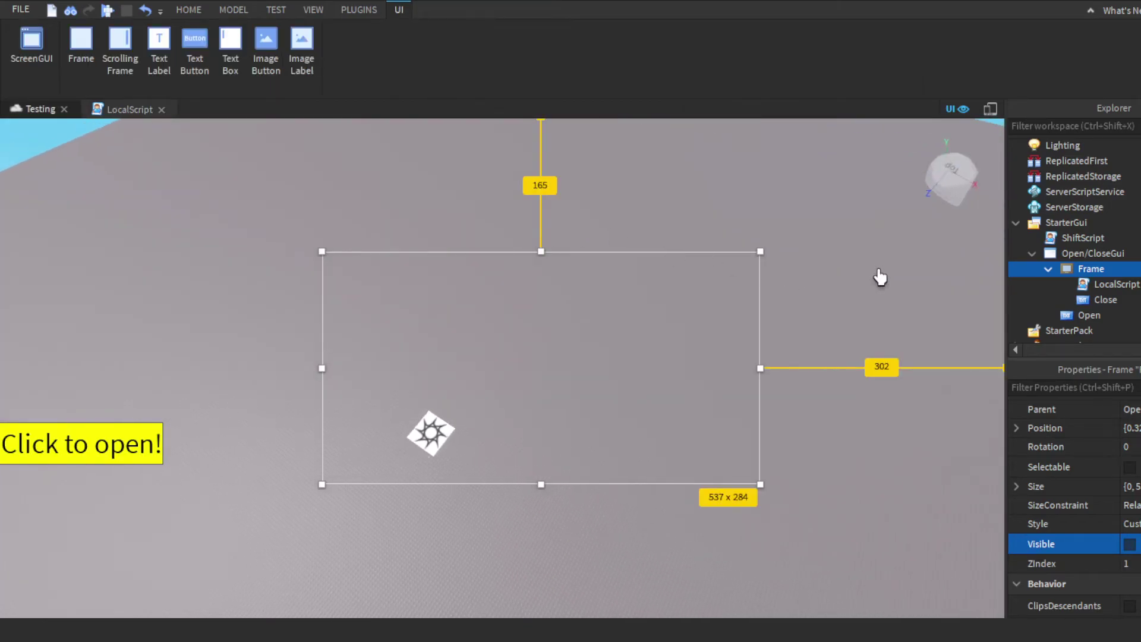
pyautogui.click(682, 233)
pyautogui.press('F5')
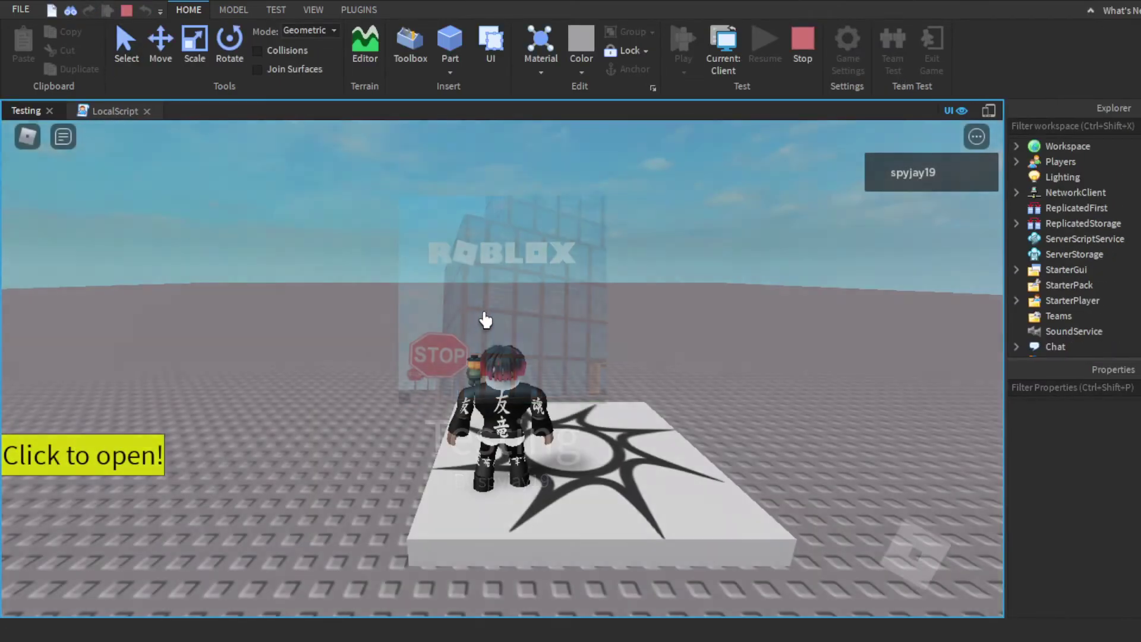
pyautogui.press('w')
pyautogui.click(113, 467)
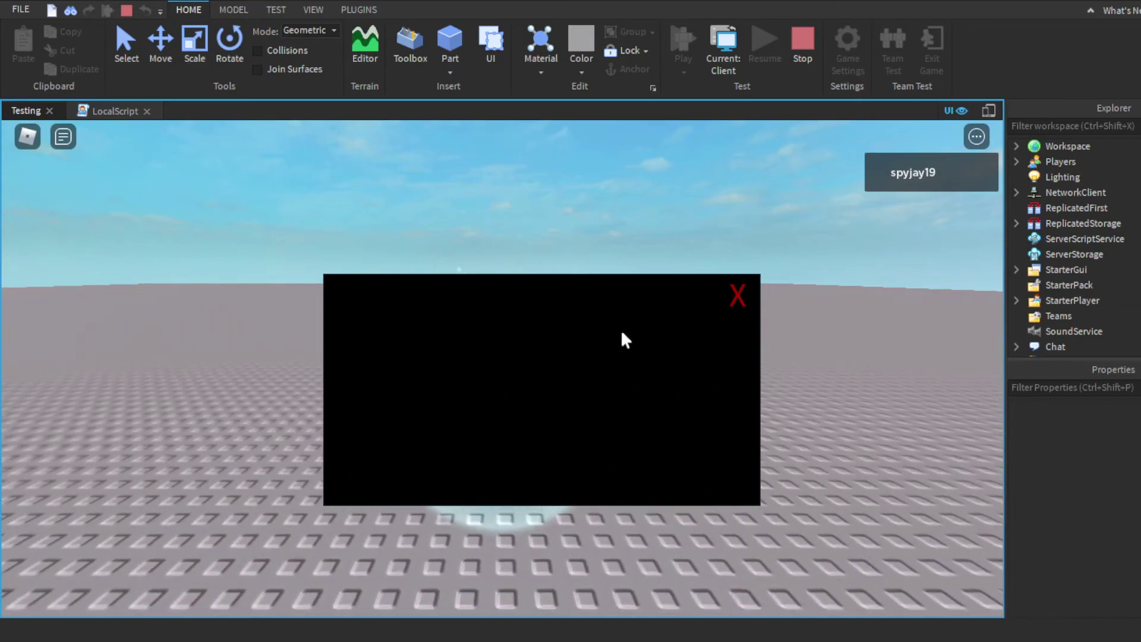
pyautogui.moveTo(843, 349); pyautogui.dragTo(751, 318, button='right')
pyautogui.click(738, 295)
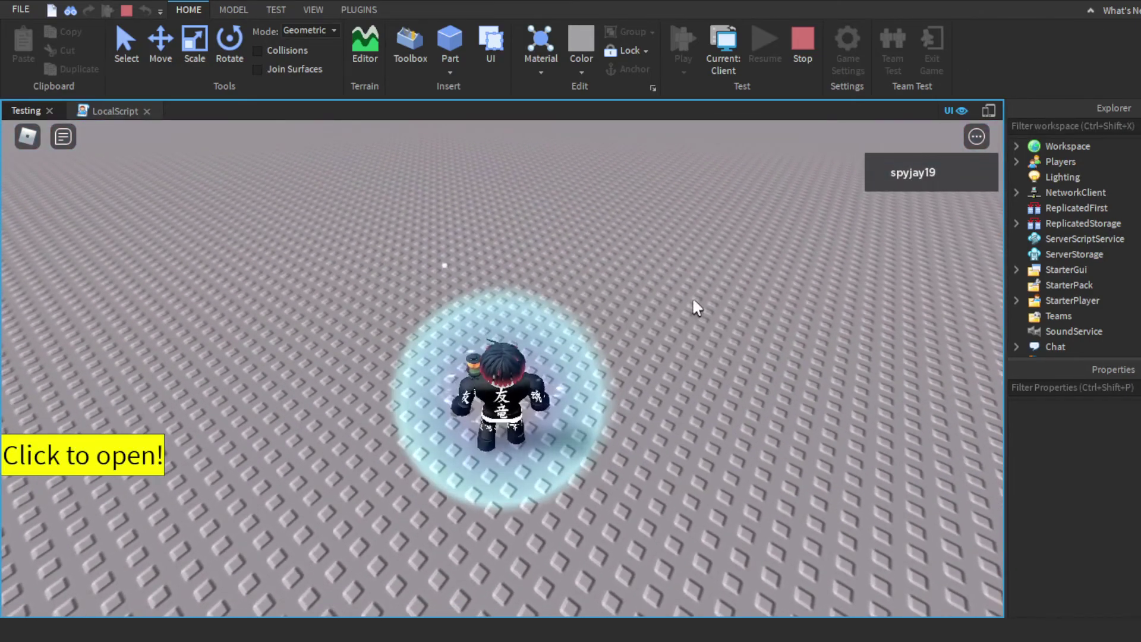
pyautogui.click(145, 461)
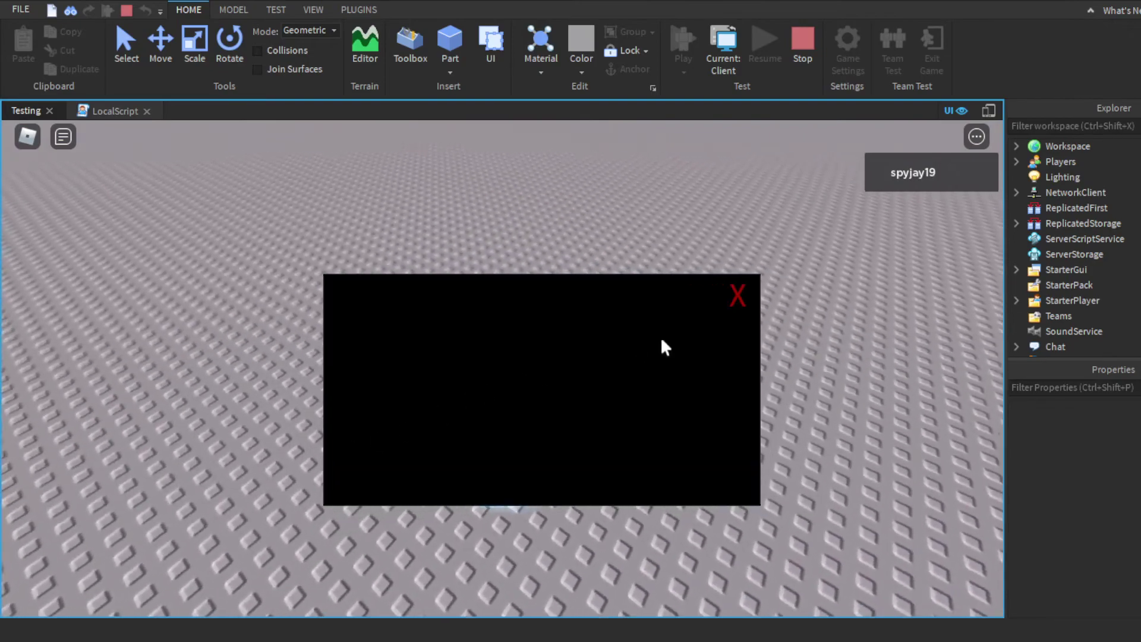
pyautogui.click(738, 297)
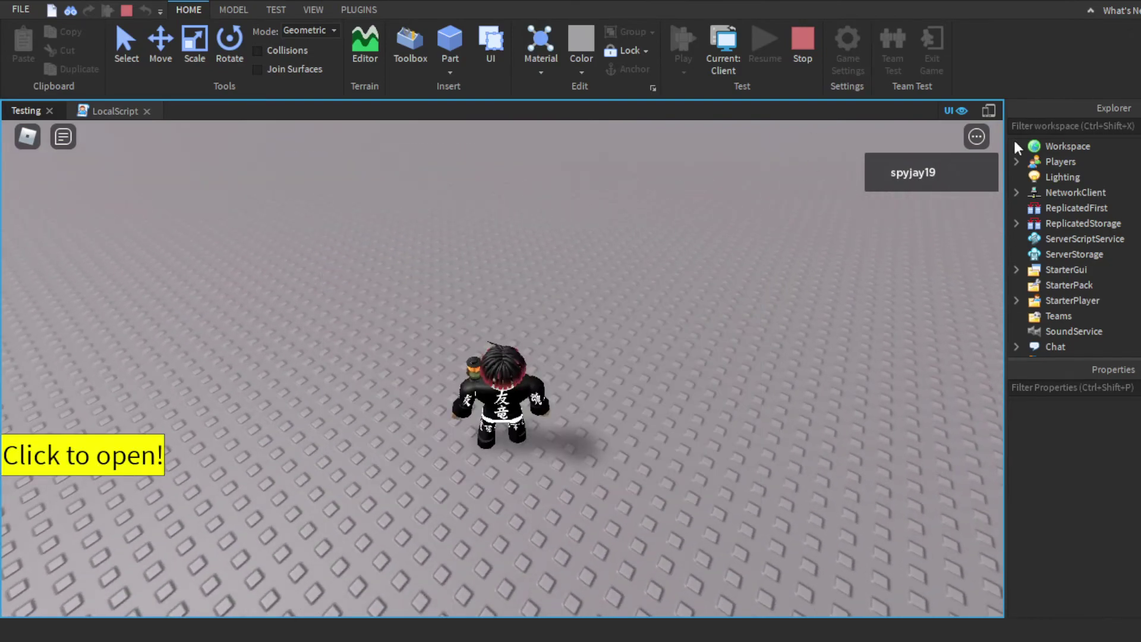
pyautogui.hotkey('shift', 'F5')
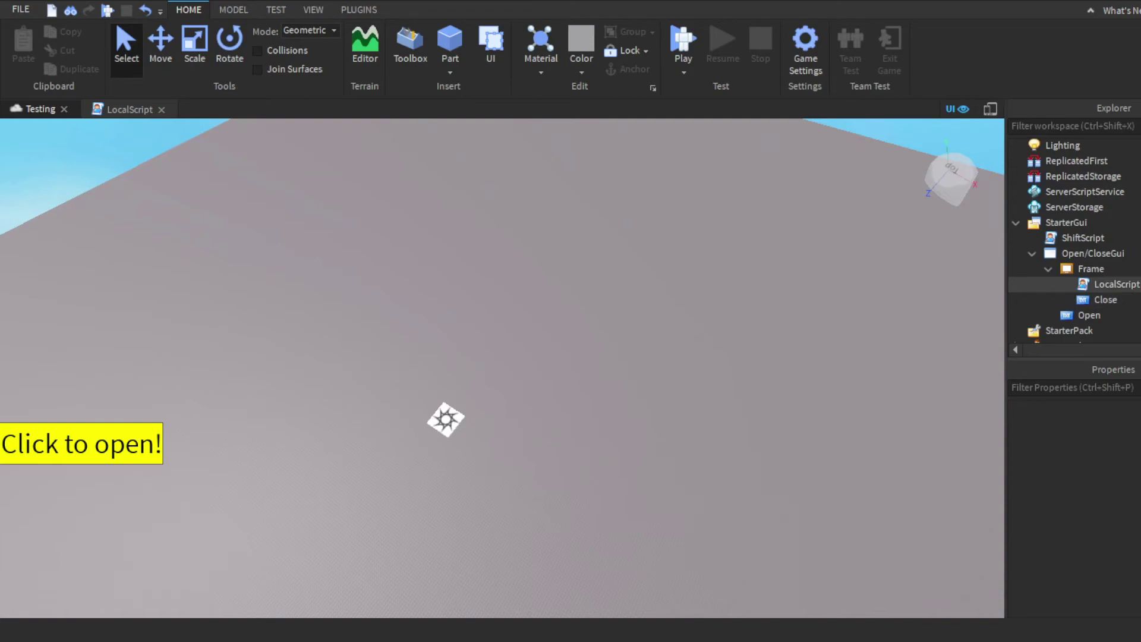
# Step: Insert a TextLabel inside the Frame of the Open/CloseGui
pyautogui.click(1090, 269)
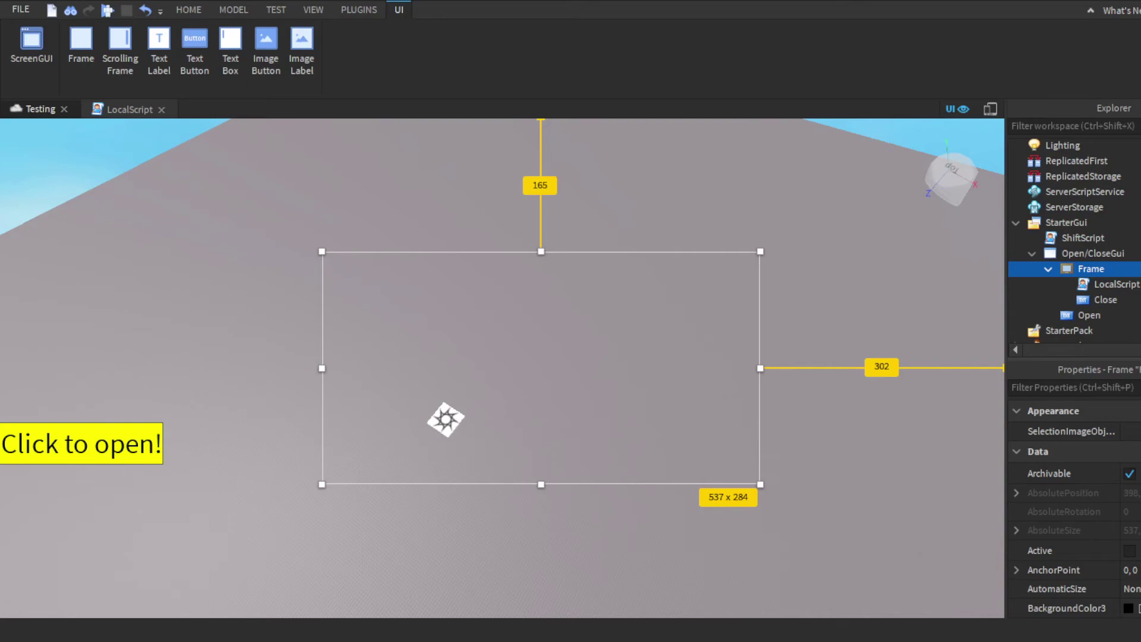
pyautogui.press('Return')
pyautogui.click(1132, 315)
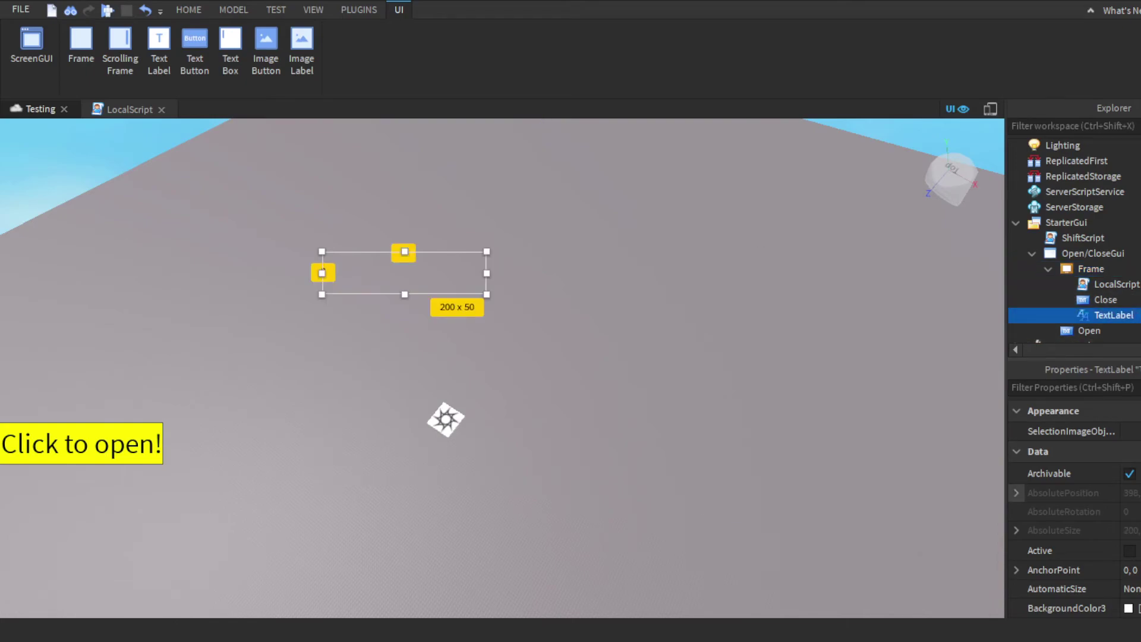
# Step: Set the new TextLabel's Text property to "Inventory Space here!" and deselect the label
pyautogui.scroll(-2, 1129, 491)
pyautogui.scroll(-3, 1074, 491)
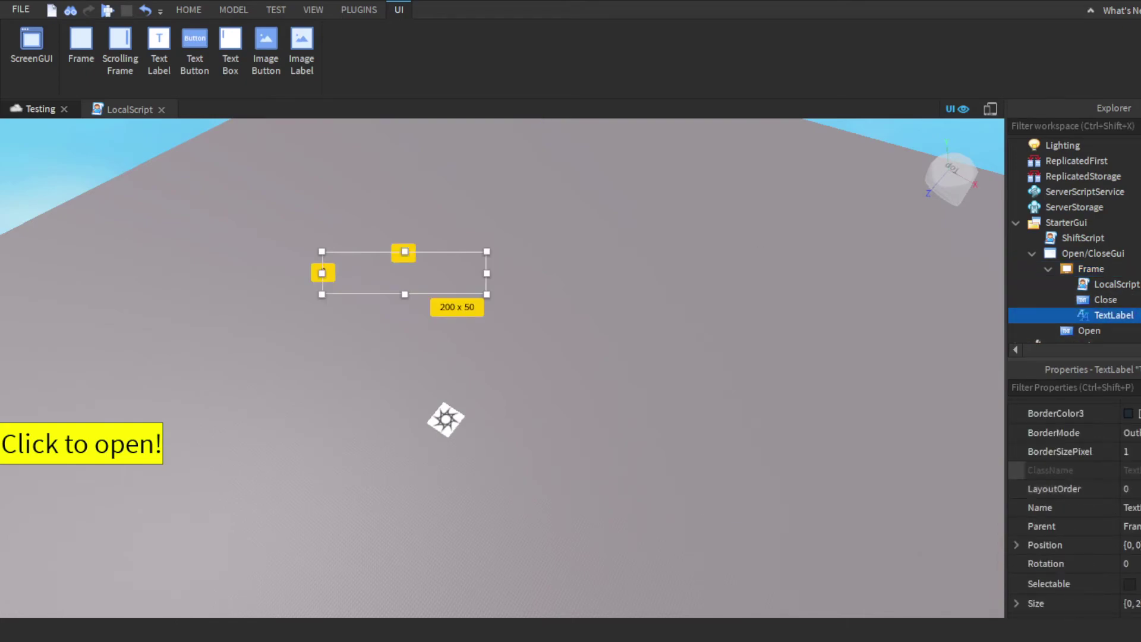
pyautogui.scroll(-2, 1074, 505)
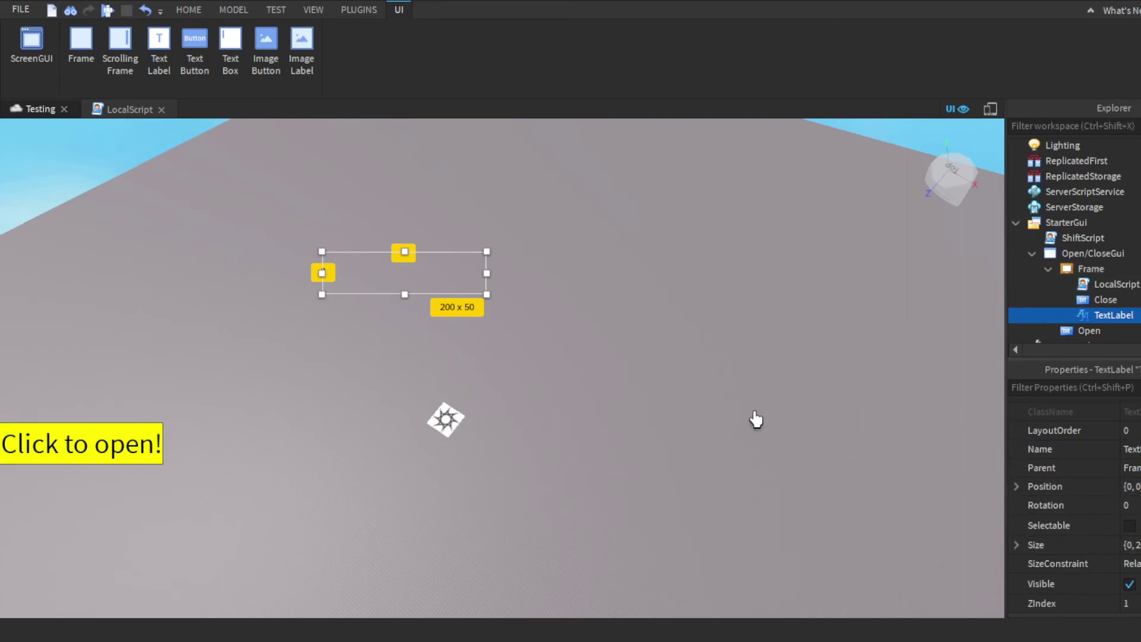
pyautogui.scroll(-6, 1063, 510)
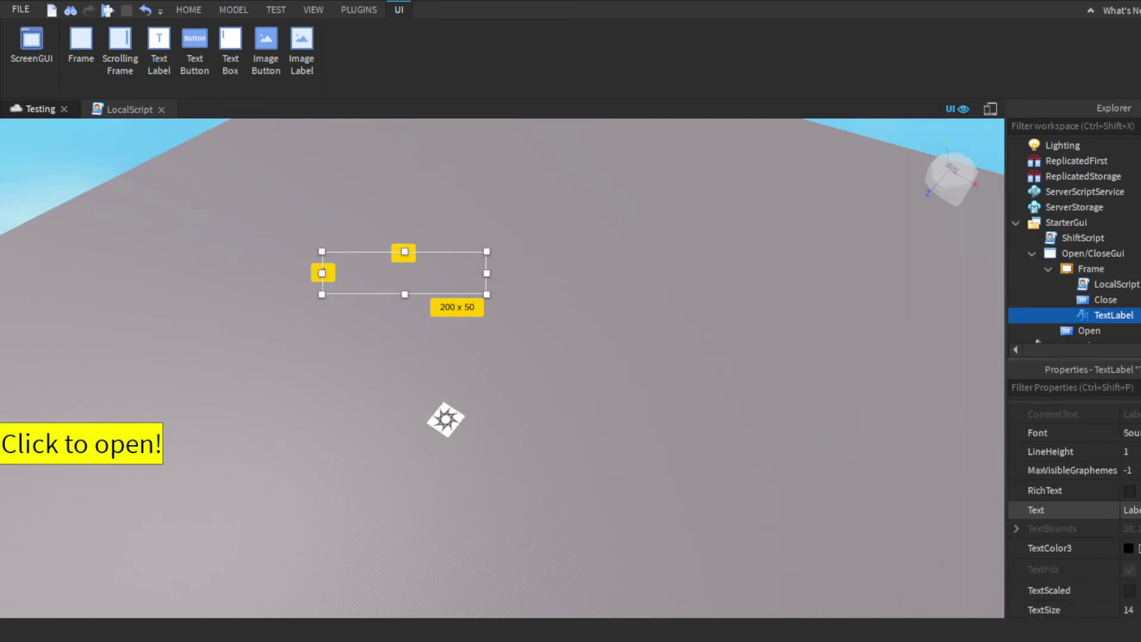
pyautogui.click(1130, 510)
pyautogui.write('Inve')
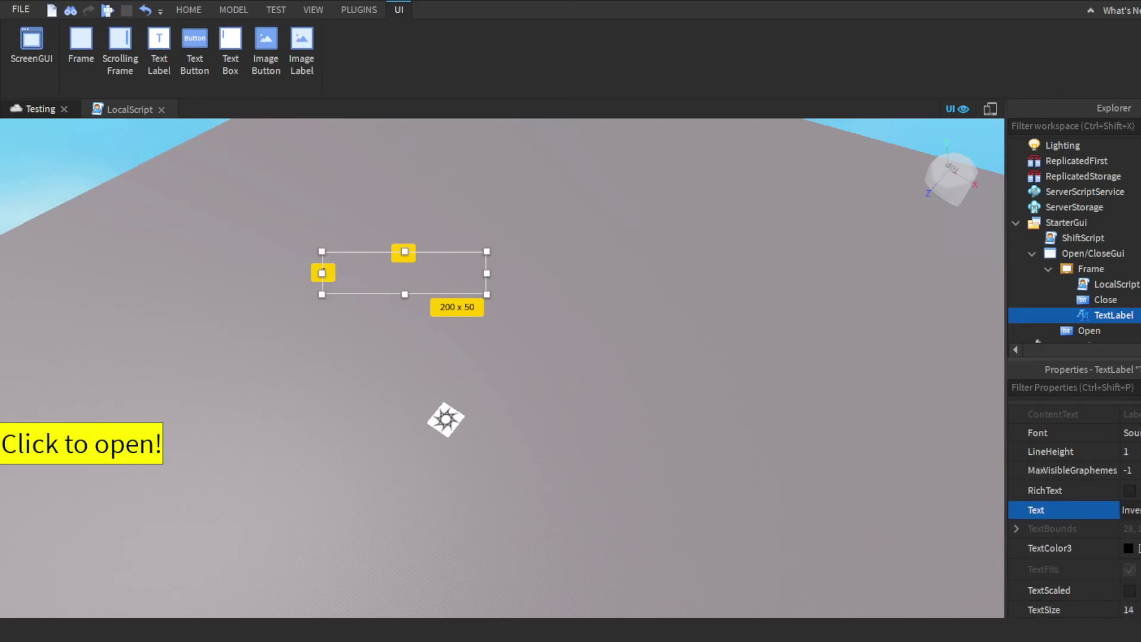
pyautogui.click(921, 287)
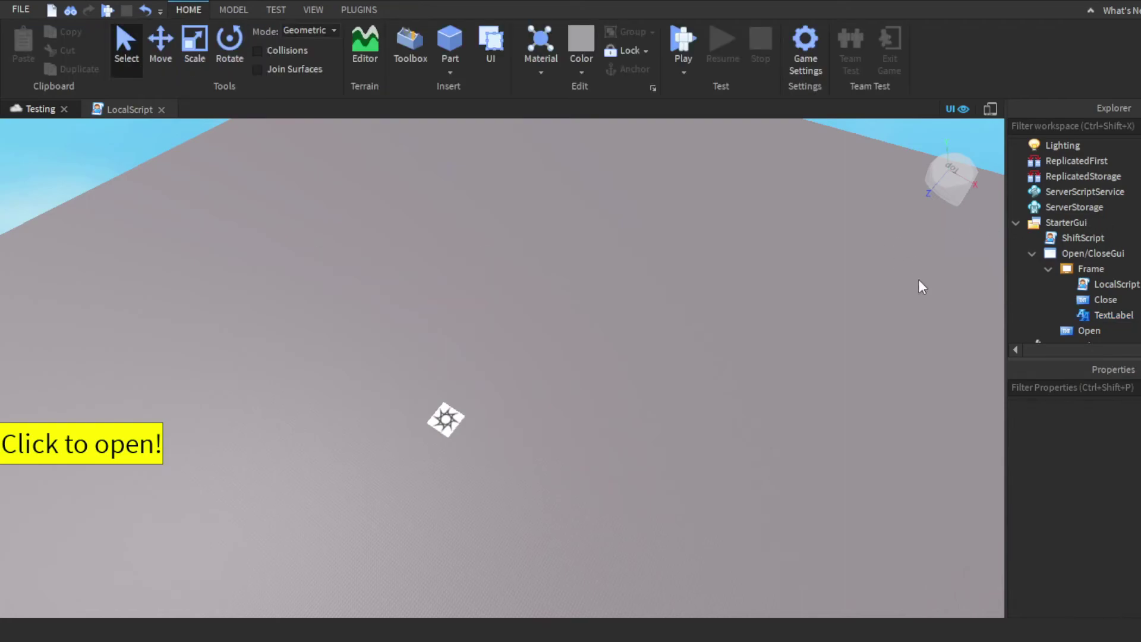
# Step: Start another playtest and open and close the frame twice to check the new text label
pyautogui.moveTo(907, 216); pyautogui.dragTo(904, 227, button='right')
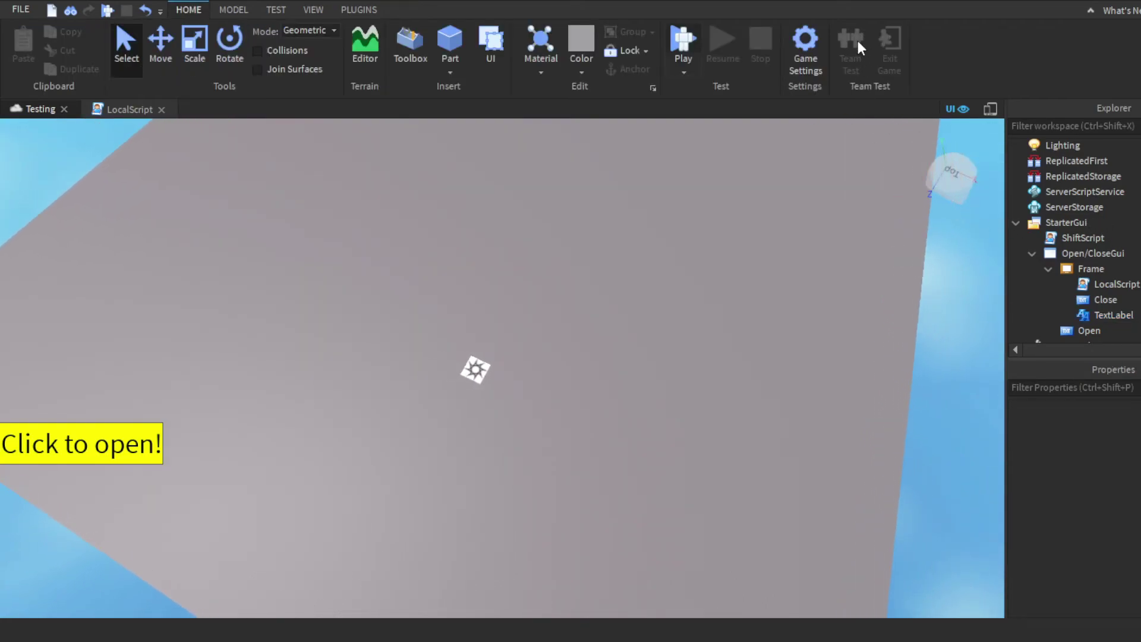
pyautogui.press('F5')
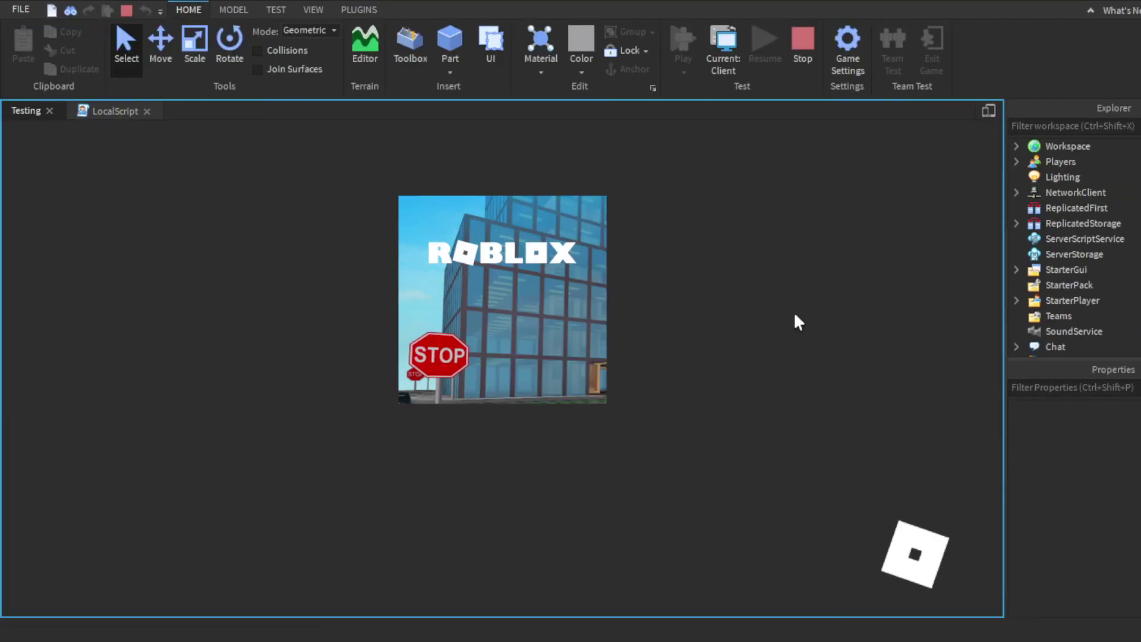
pyautogui.click(148, 450)
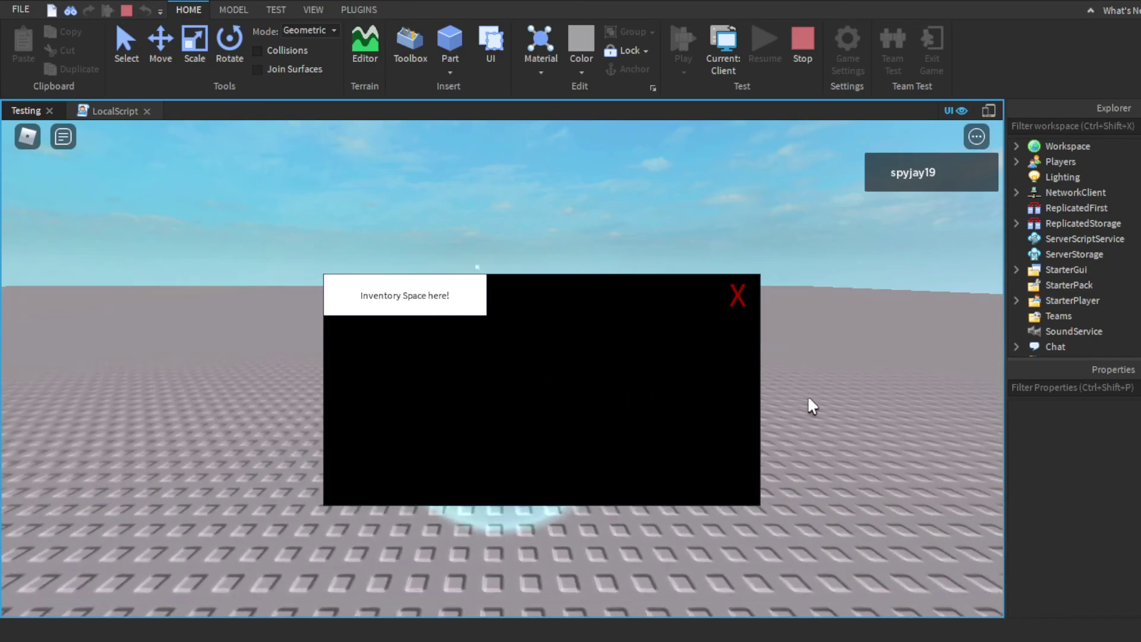
pyautogui.click(740, 295)
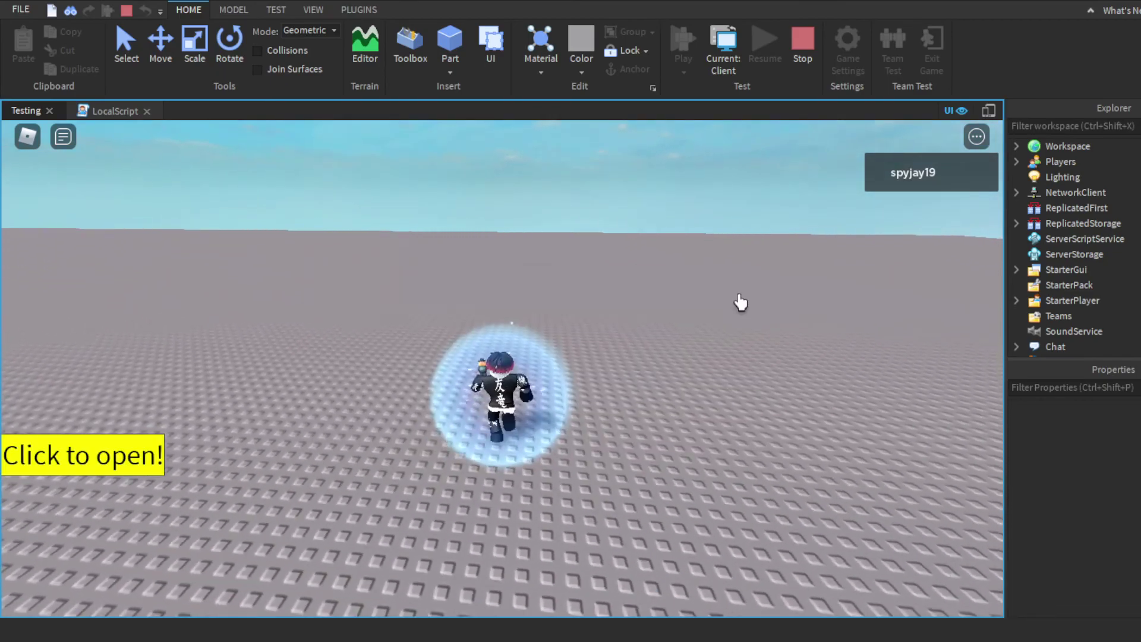
pyautogui.click(158, 443)
pyautogui.click(742, 296)
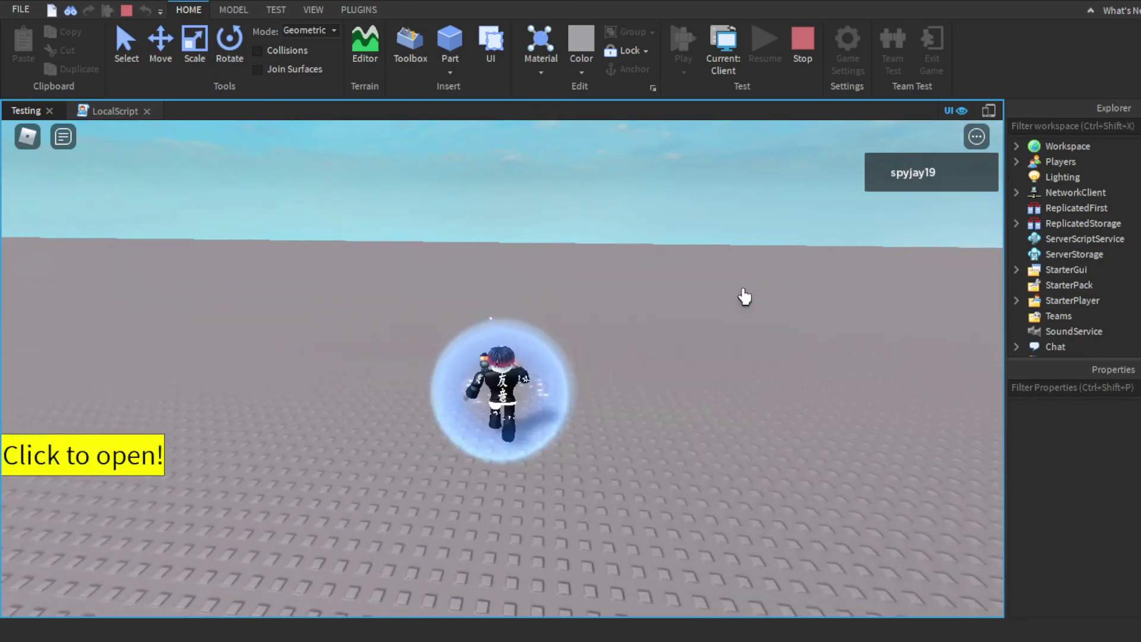
pyautogui.scroll(3, 765, 283)
pyautogui.press('space')
pyautogui.scroll(-1, 765, 284)
pyautogui.moveTo(765, 284); pyautogui.dragTo(766, 283, button='right')
pyautogui.press('d')
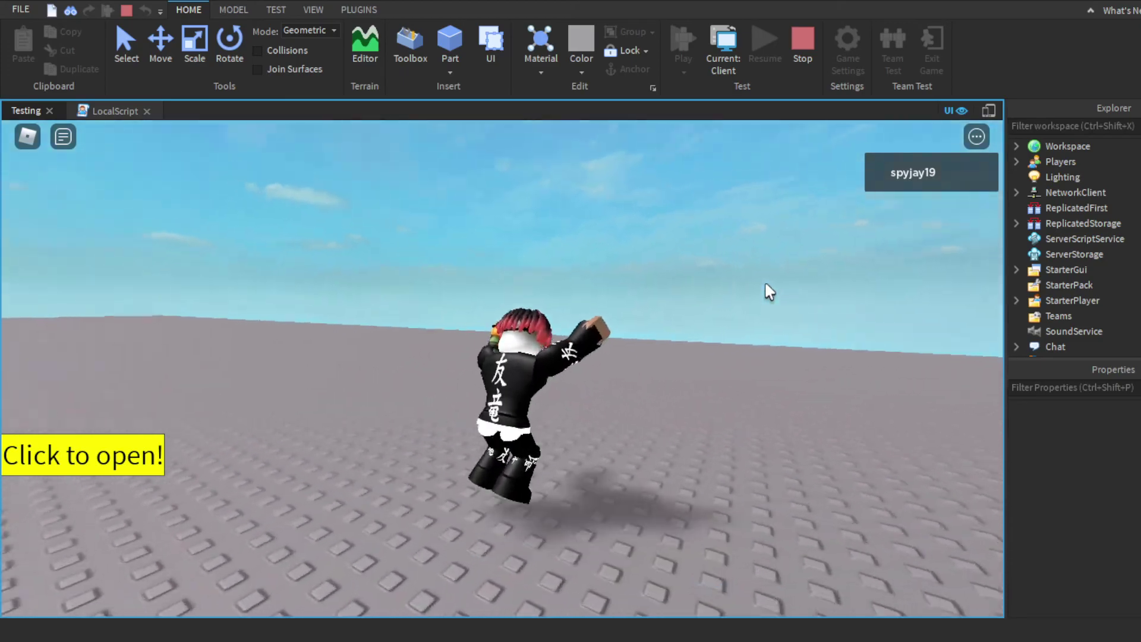
pyautogui.press('s')
pyautogui.press('d')
pyautogui.press('w')
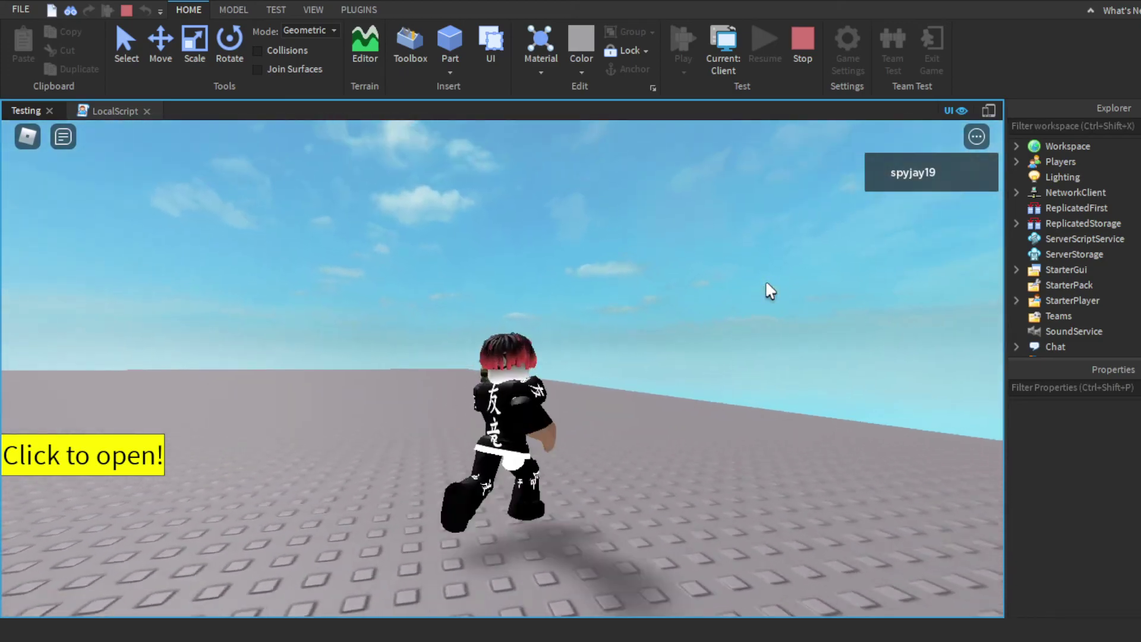
pyautogui.scroll(4, 766, 282)
pyautogui.scroll(3, 766, 279)
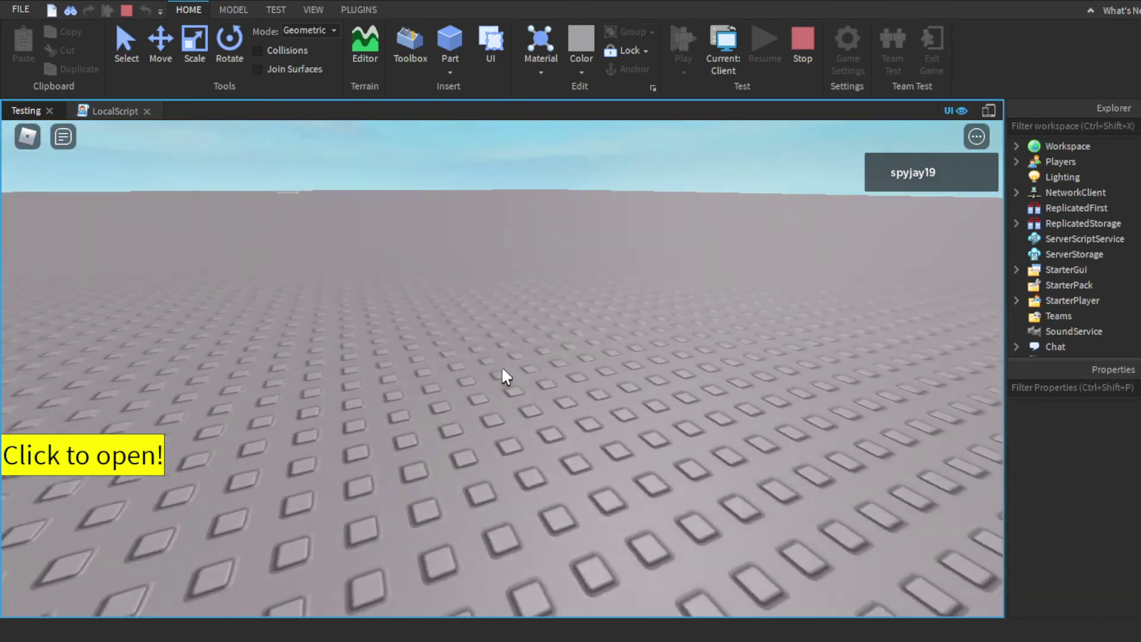
pyautogui.press('w')
pyautogui.press('space')
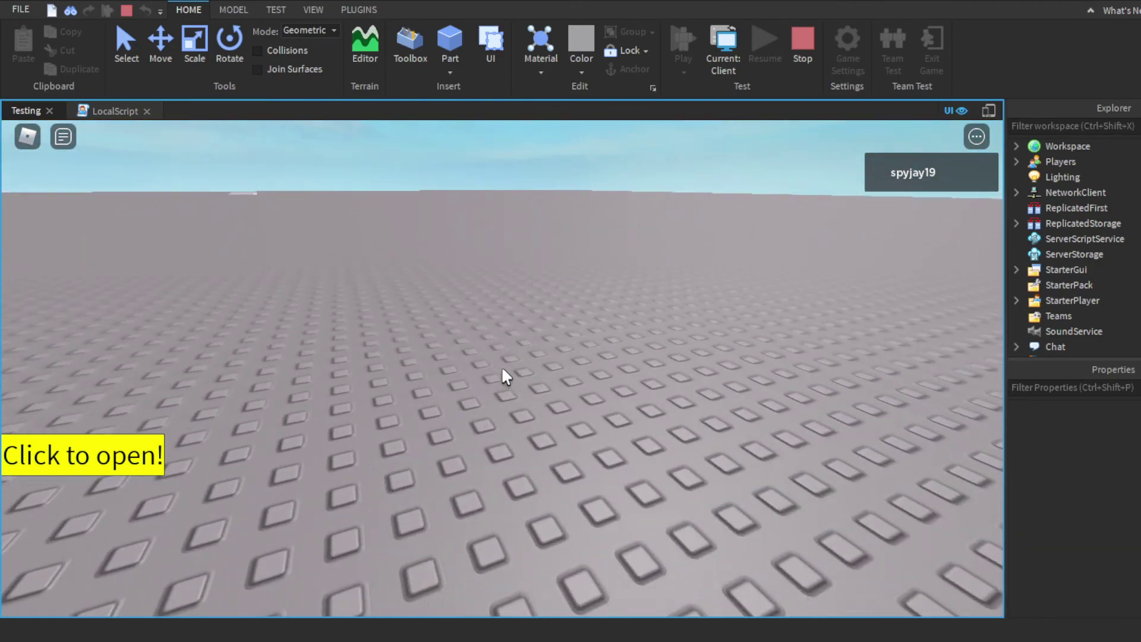
pyautogui.press('w')
pyautogui.scroll(-4, 501, 366)
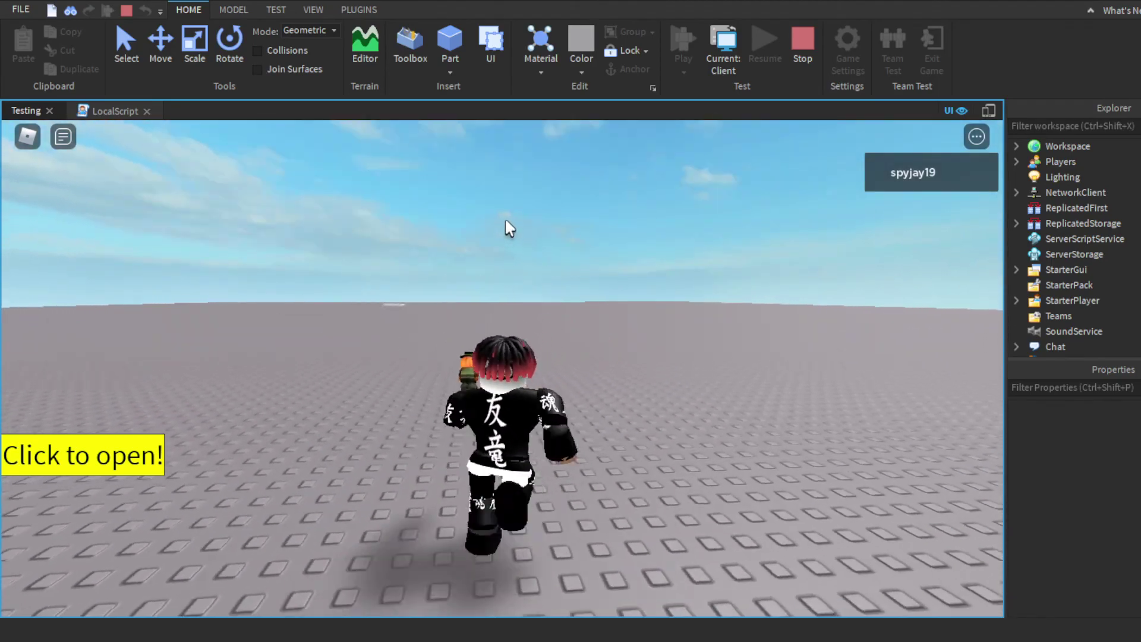
pyautogui.moveTo(515, 224); pyautogui.dragTo(515, 225, button='right')
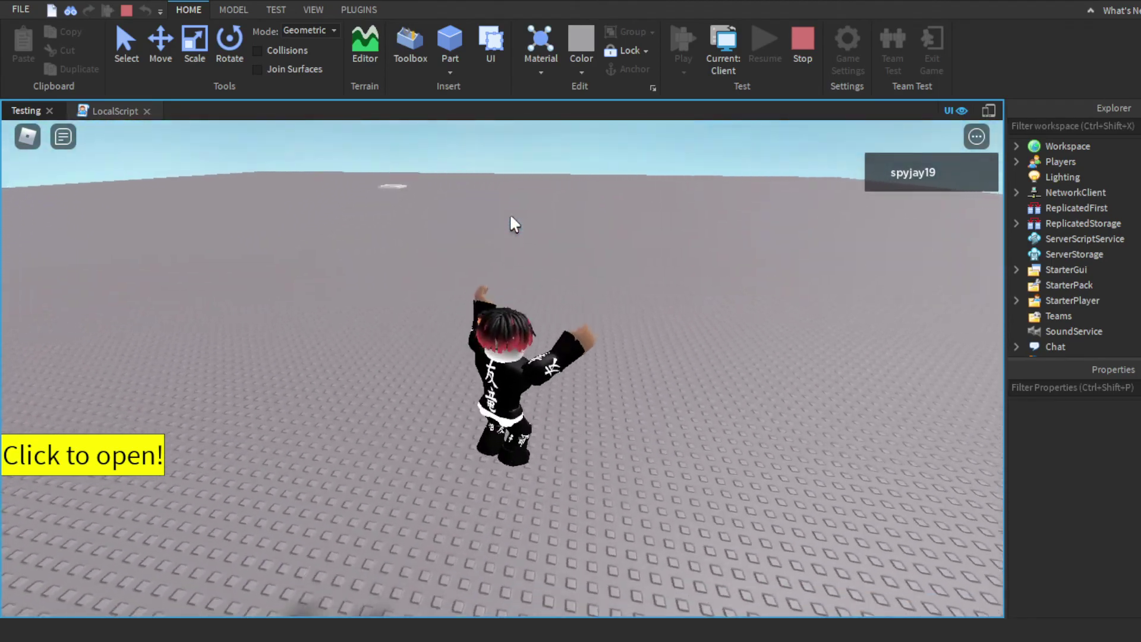
pyautogui.scroll(5, 515, 225)
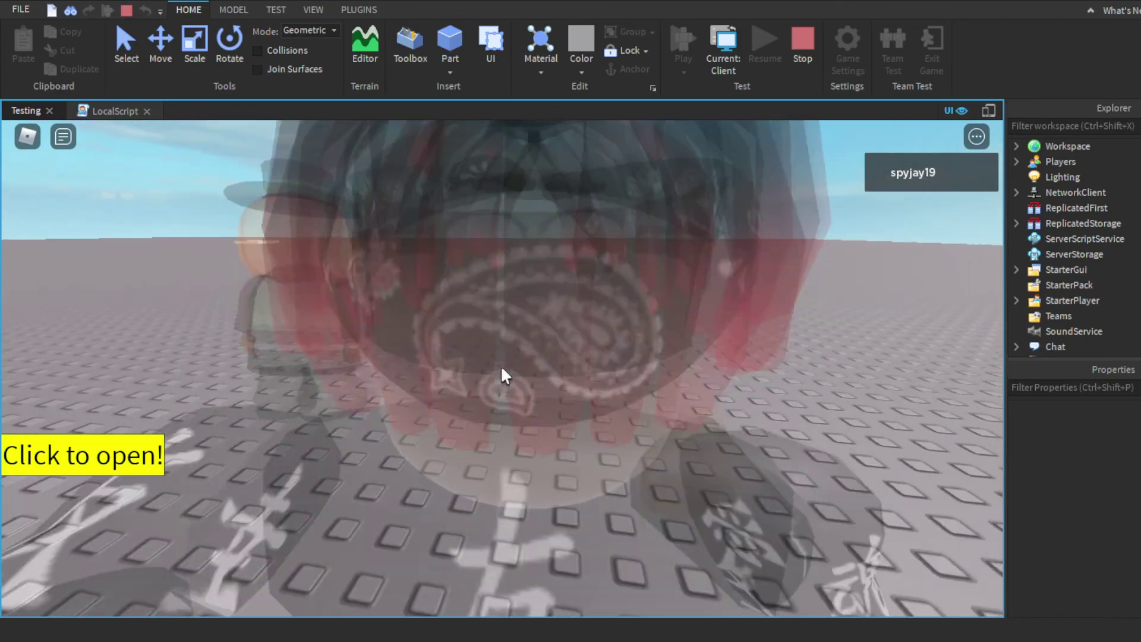
pyautogui.scroll(-4, 501, 367)
pyautogui.press('d')
pyautogui.moveTo(524, 346); pyautogui.dragTo(524, 346, button='right')
pyautogui.press('w')
pyautogui.scroll(2, 524, 345)
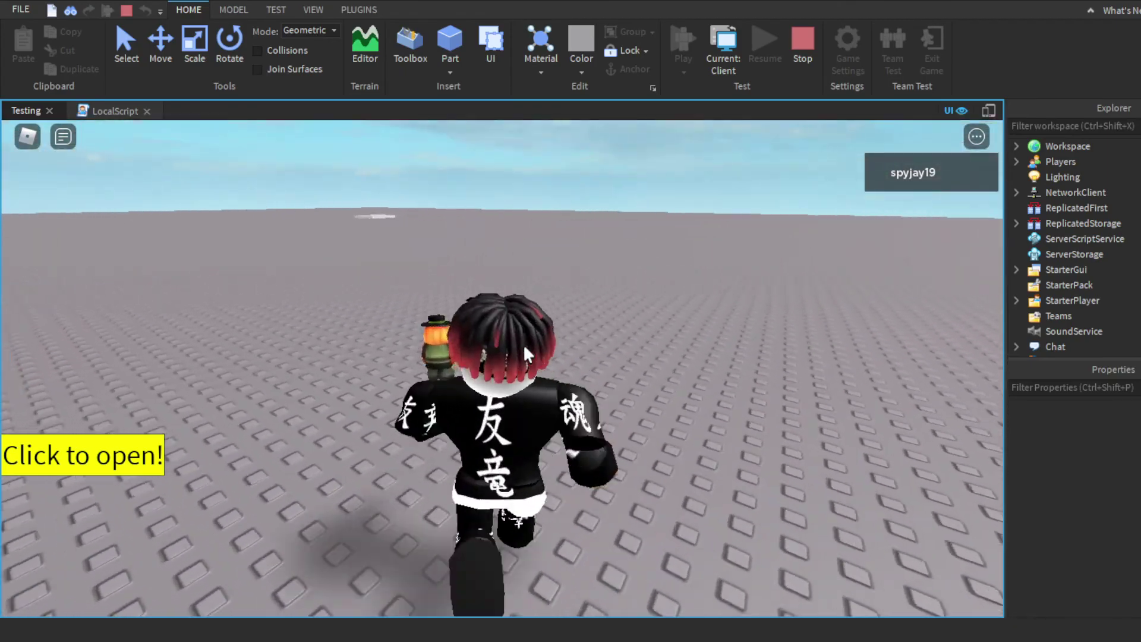
pyautogui.scroll(5, 522, 343)
pyautogui.scroll(-5, 501, 365)
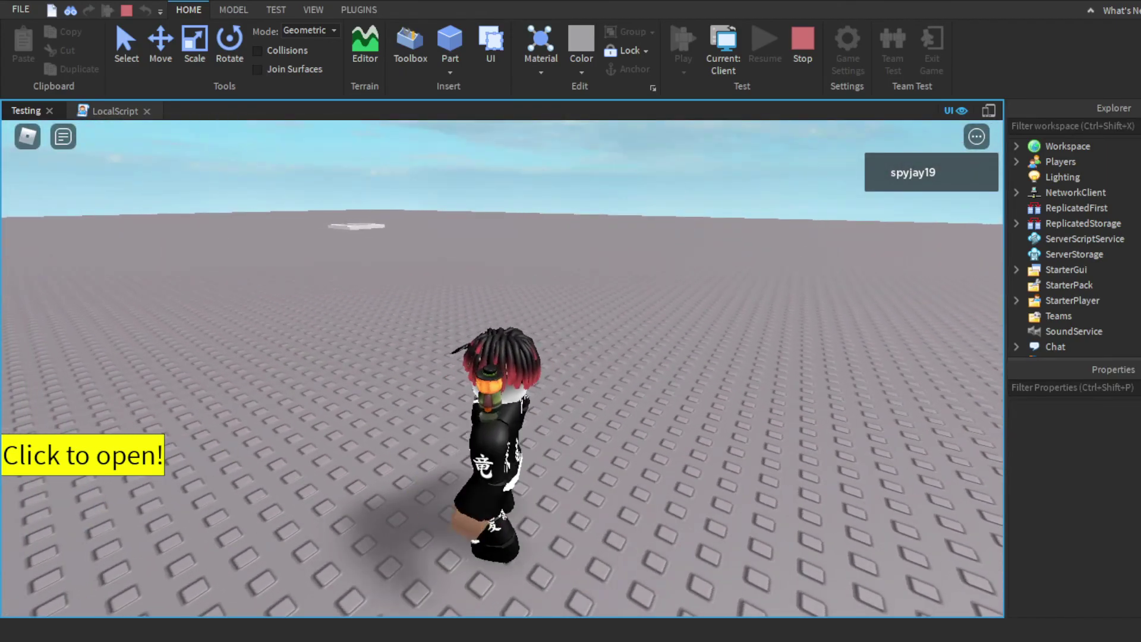